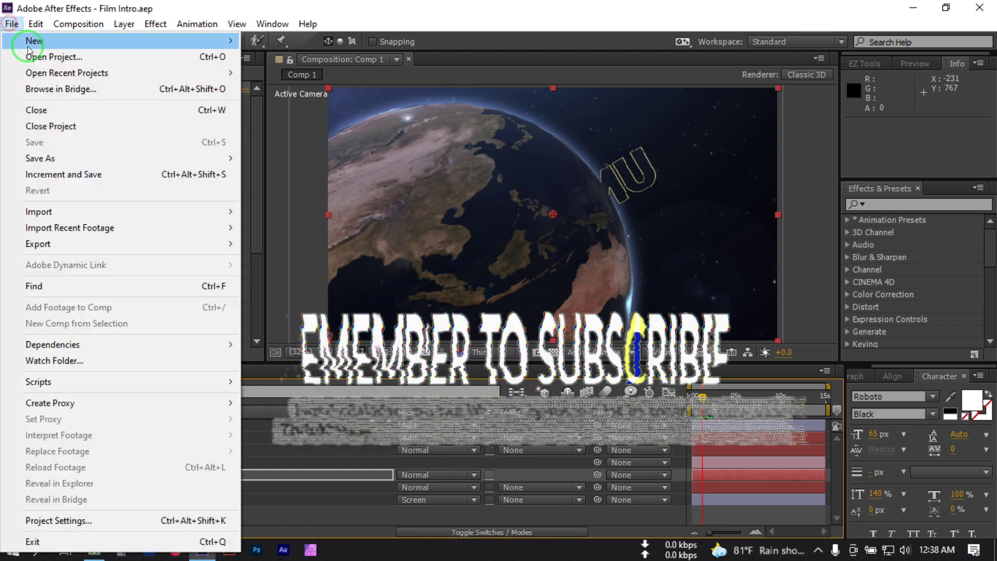
# Close the current project and import the Earth texture footage images from the Film Intro footages folder into the empty project.
pyautogui.click(67, 126)
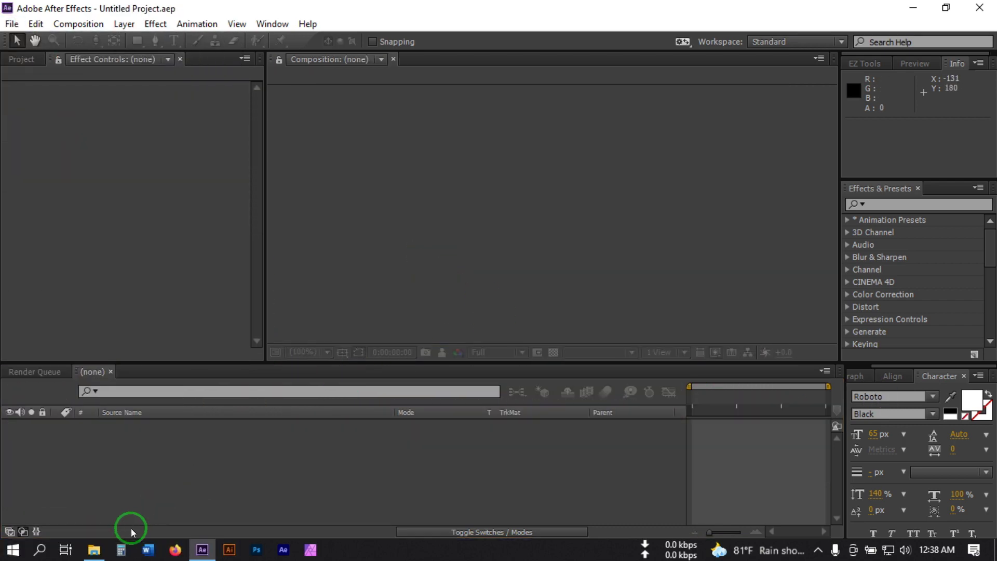
pyautogui.click(94, 549)
pyautogui.moveTo(163, 310); pyautogui.dragTo(340, 222)
pyautogui.moveTo(162, 174); pyautogui.dragTo(104, 232)
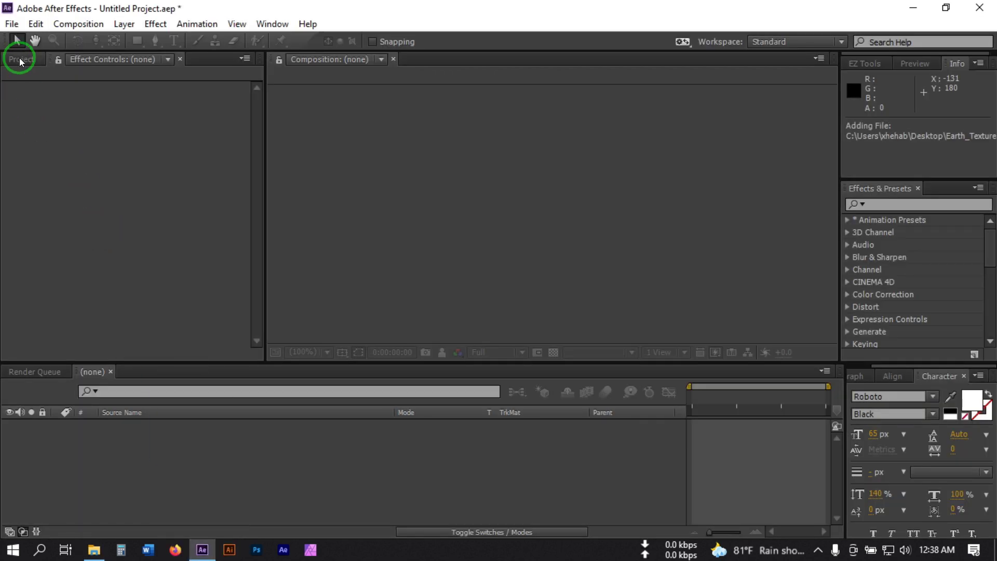
# Group the imported images in a folder named Footages and create a 15-second HDTV 1080 25 composition named main.
pyautogui.moveTo(42, 225); pyautogui.dragTo(28, 353)
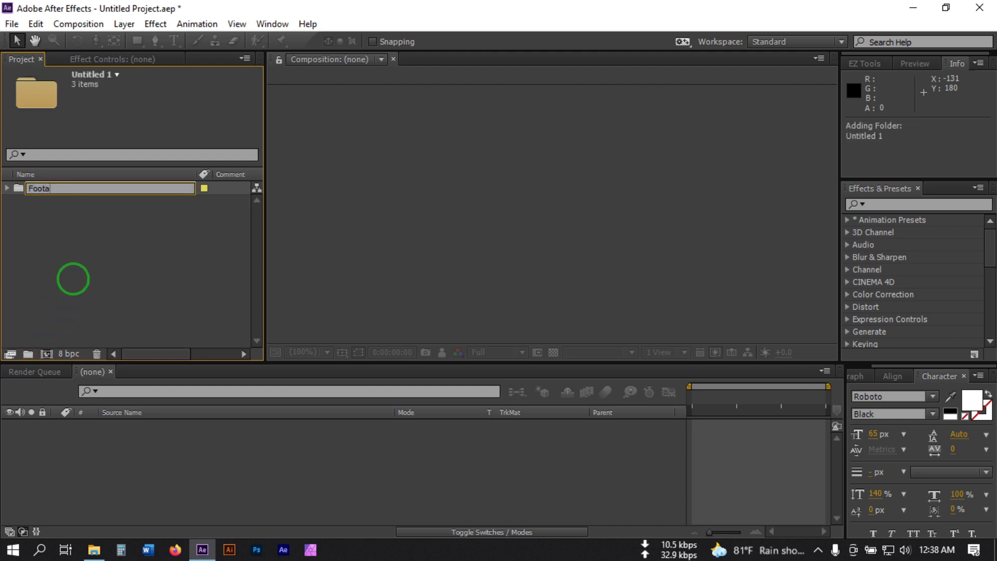
pyautogui.click(38, 231)
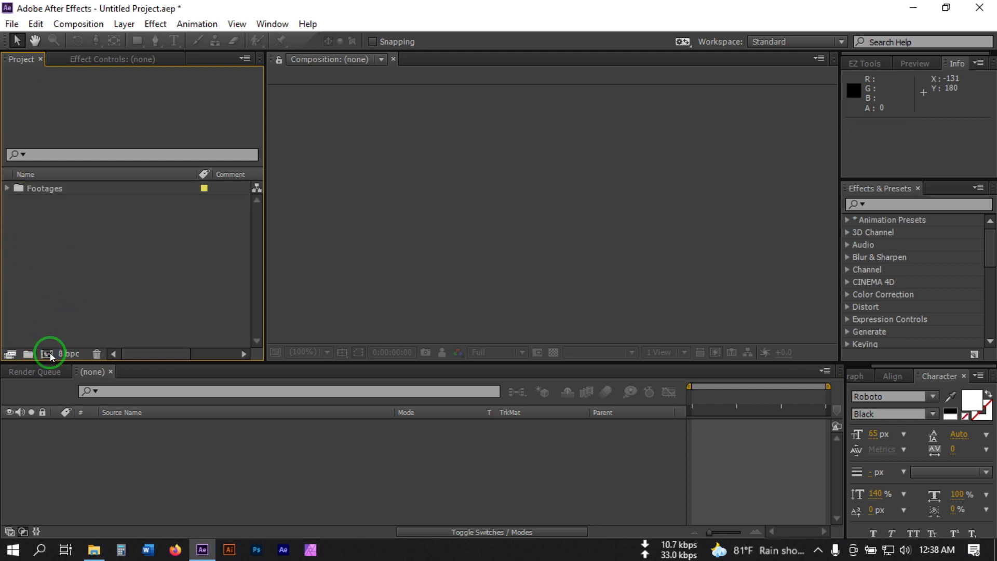
pyautogui.click(46, 353)
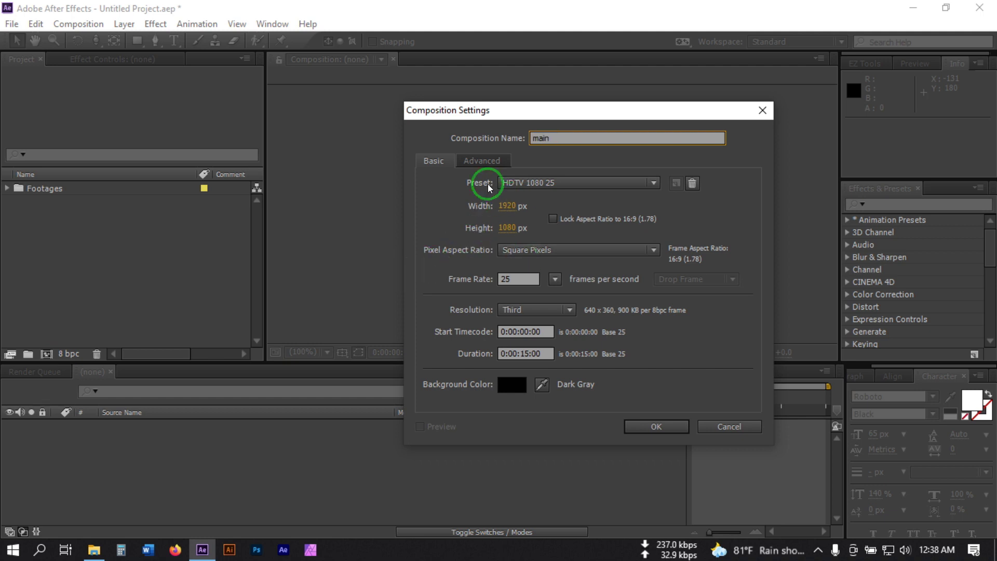
pyautogui.click(672, 425)
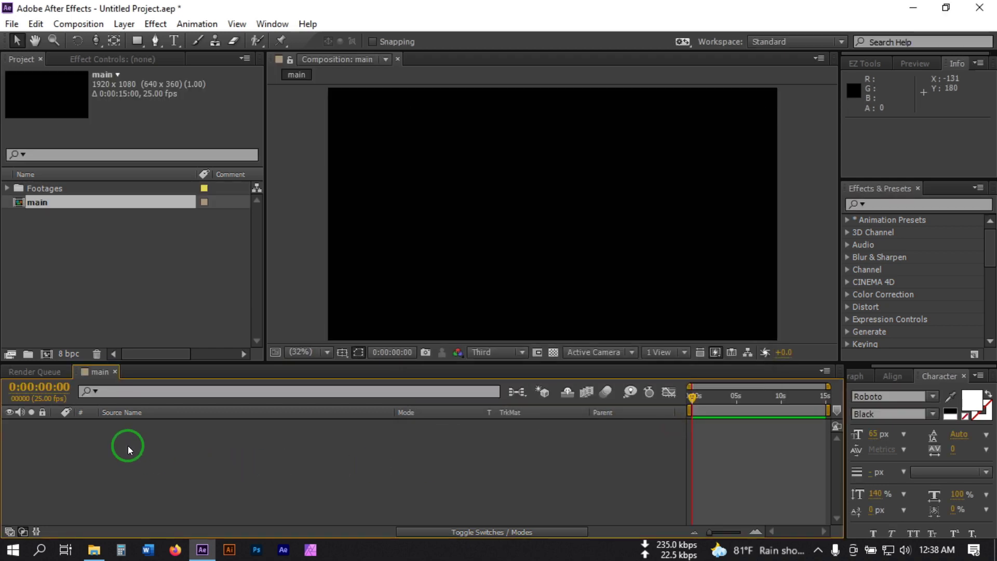
# Add a black 1920 x 1080 px solid named Element to the main composition.
pyautogui.rightClick(128, 445)
pyautogui.click(211, 290)
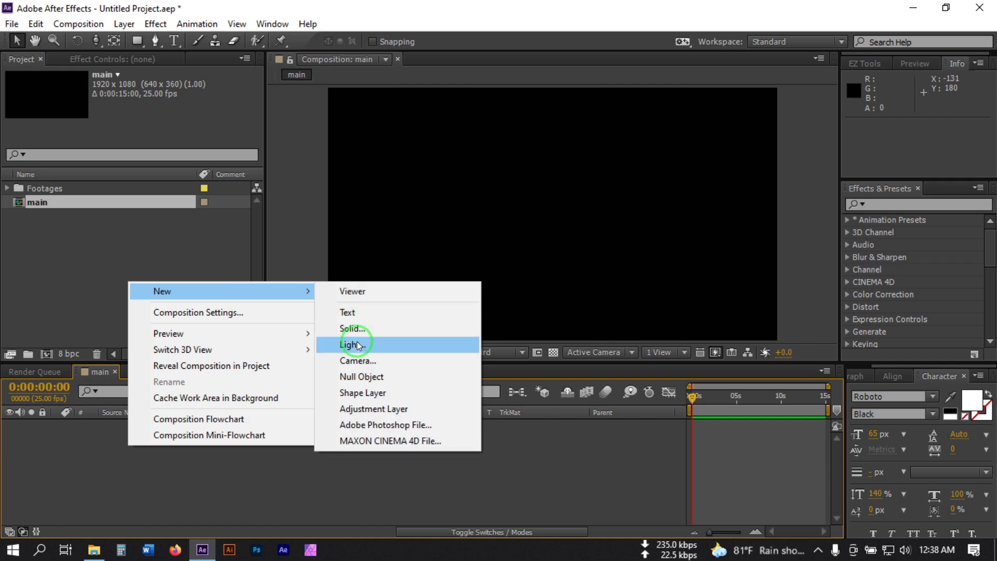
pyautogui.click(356, 329)
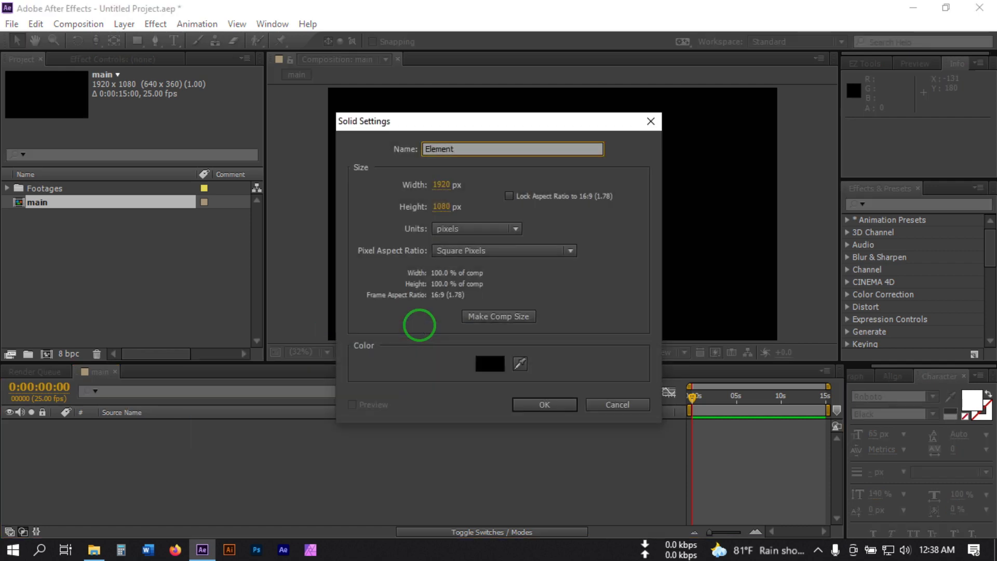
pyautogui.click(532, 408)
# Add a text layer reading FILM INTRO VIDEO and hide it in the composition.
pyautogui.rightClick(205, 477)
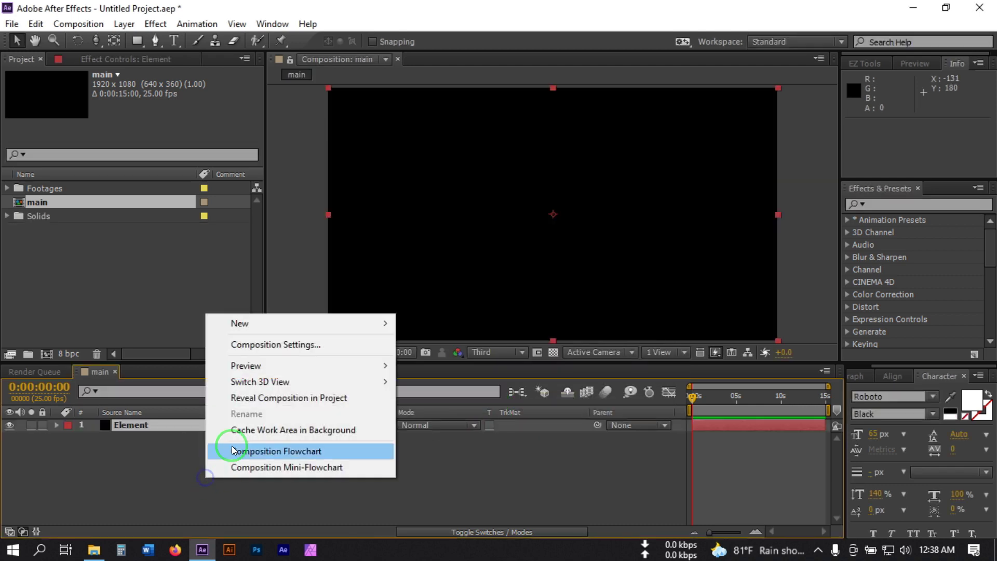
pyautogui.moveTo(267, 324)
pyautogui.click(451, 345)
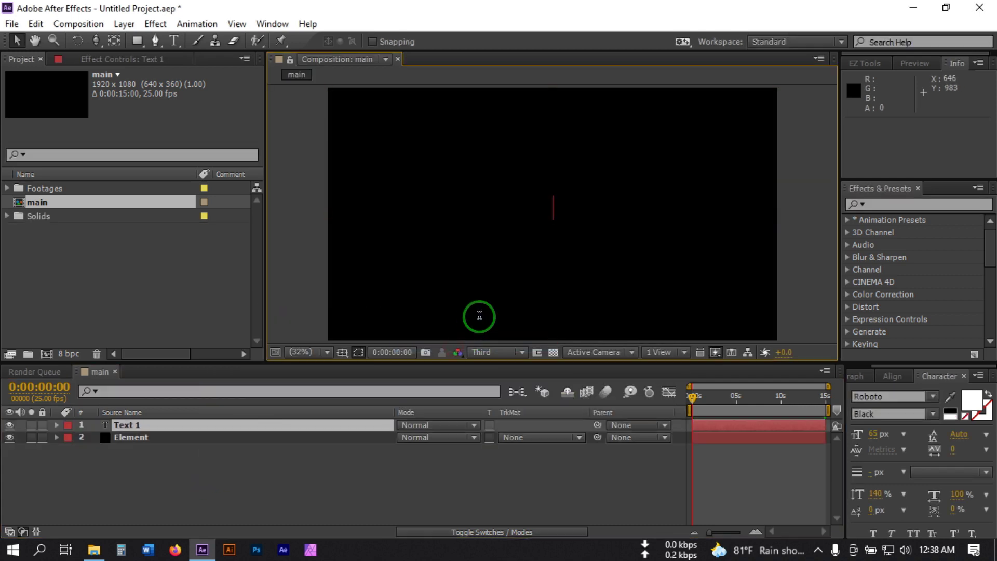
pyautogui.write('FILM INTRO VIDEO')
pyautogui.click(182, 491)
pyautogui.click(9, 424)
# Apply the Element effect to the Element solid layer.
pyautogui.click(115, 438)
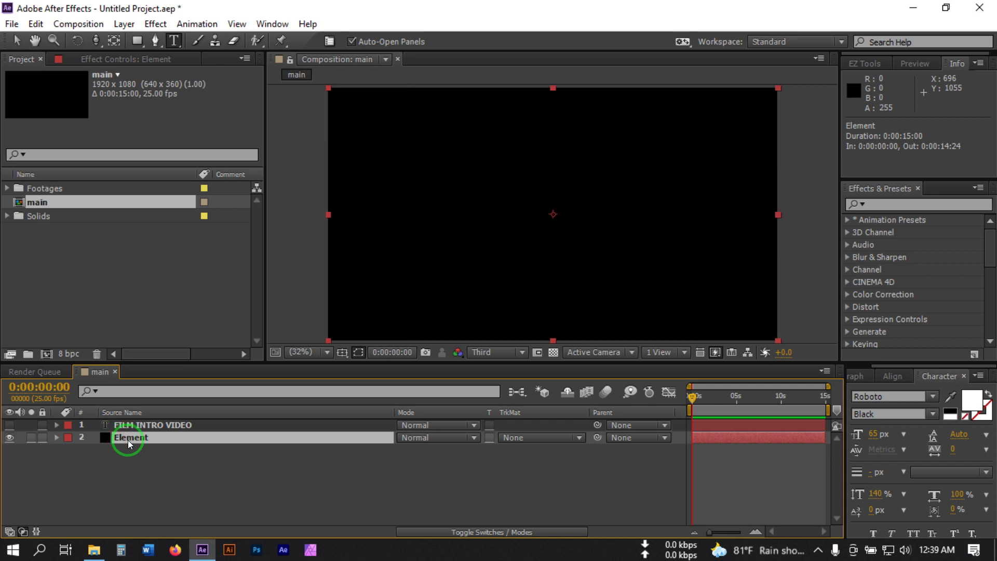
pyautogui.hotkey('ctrl', 'space')
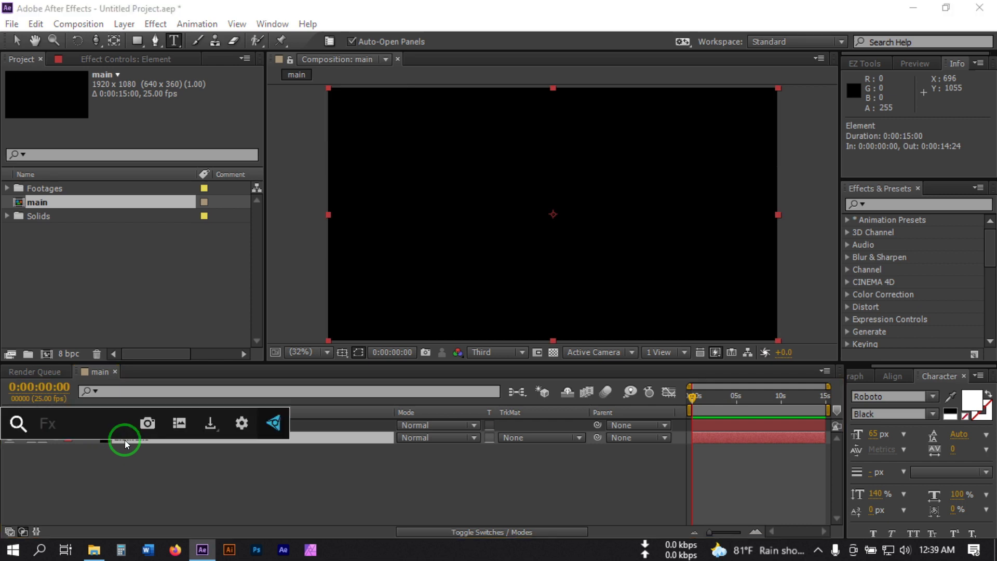
pyautogui.write('elem')
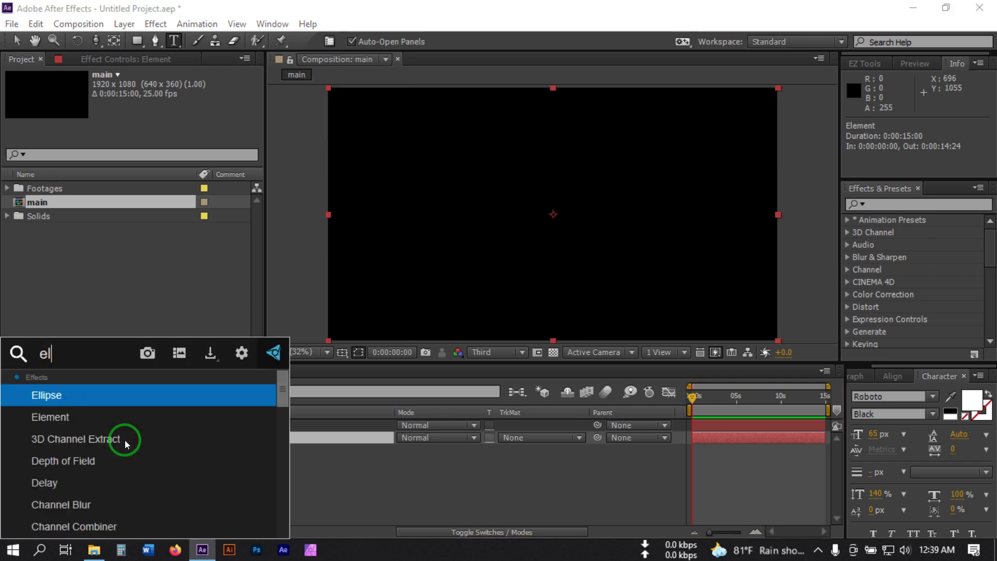
pyautogui.click(58, 394)
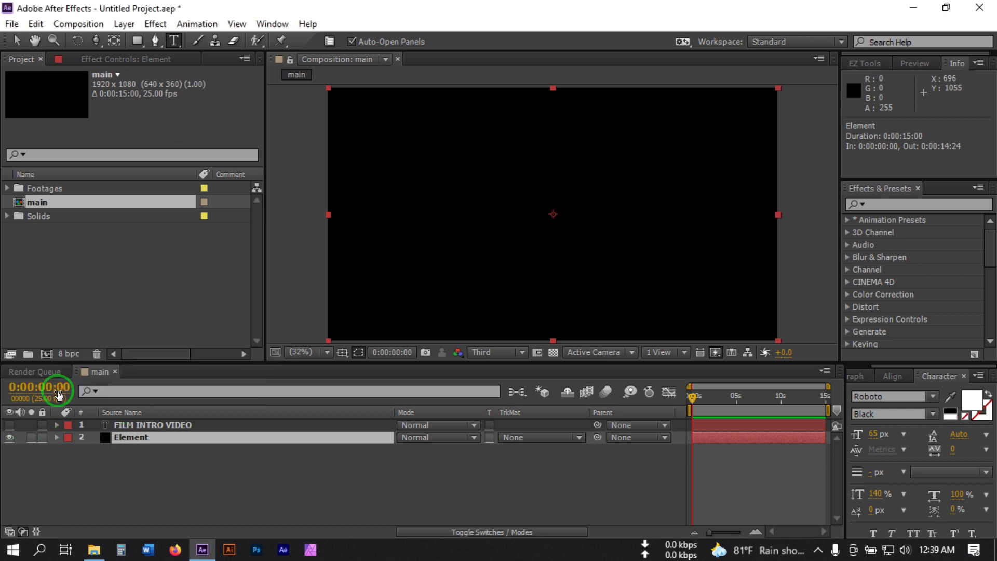
pyautogui.press('v')
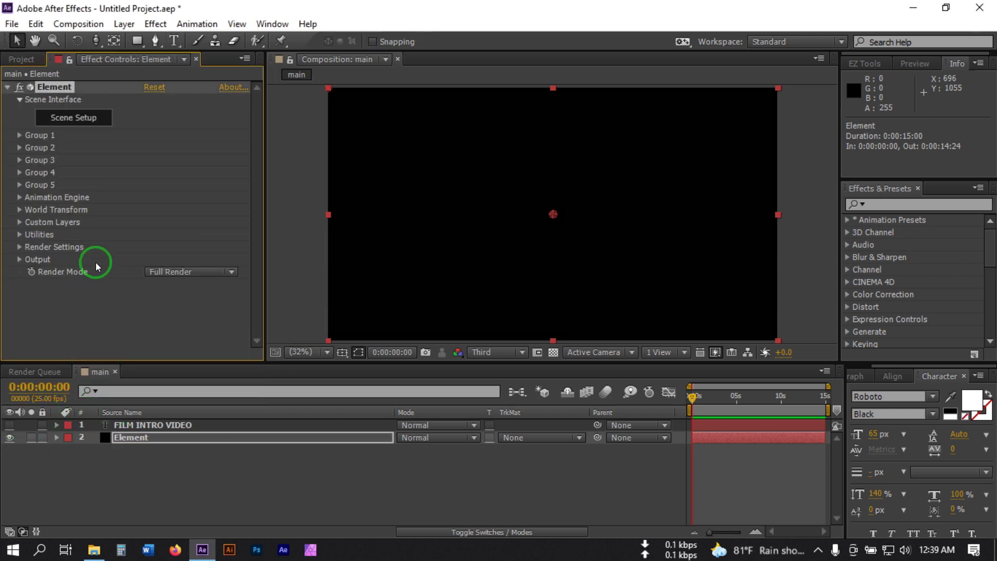
# Assign the FILM INTRO VIDEO text as Path Layer 1 in the Element effect's custom text and masks.
pyautogui.click(19, 223)
pyautogui.click(30, 235)
pyautogui.scroll(-3, 94, 203)
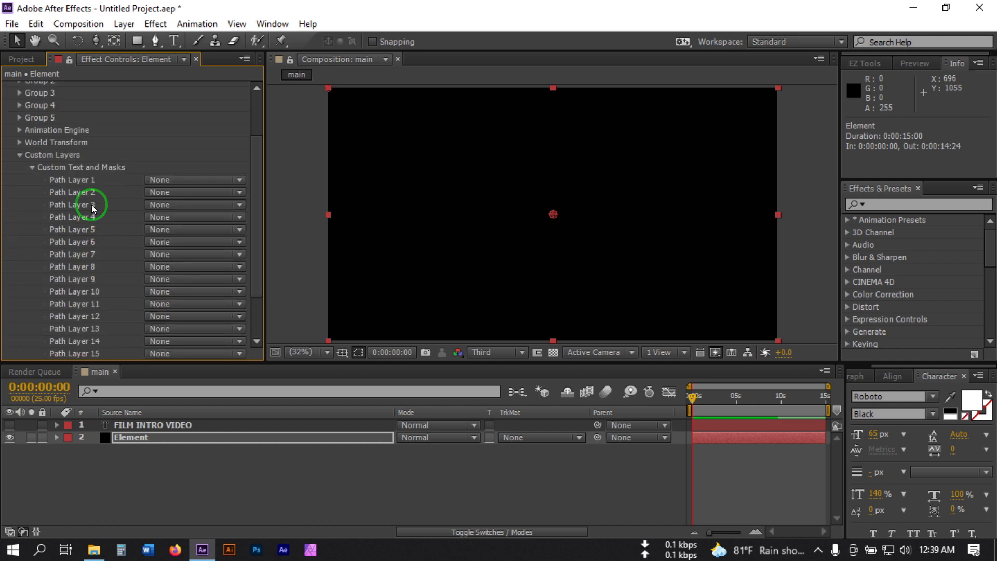
pyautogui.click(161, 182)
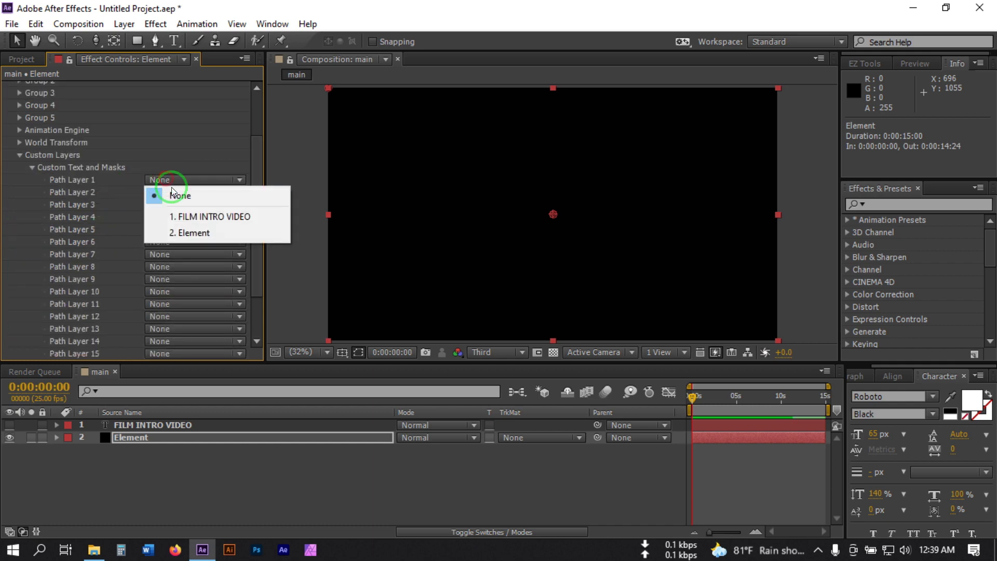
pyautogui.click(184, 218)
pyautogui.scroll(3, 111, 252)
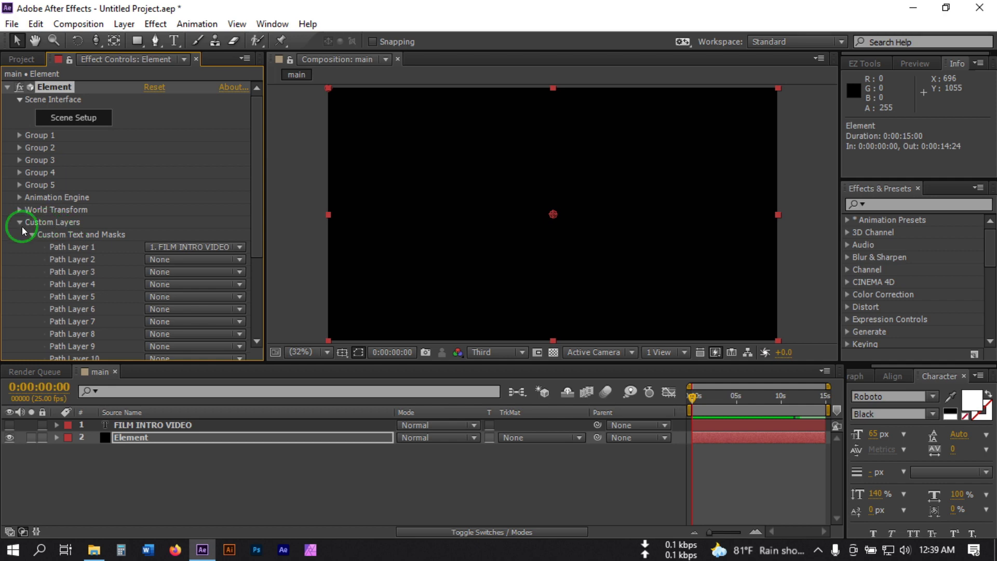
pyautogui.click(84, 200)
pyautogui.click(19, 222)
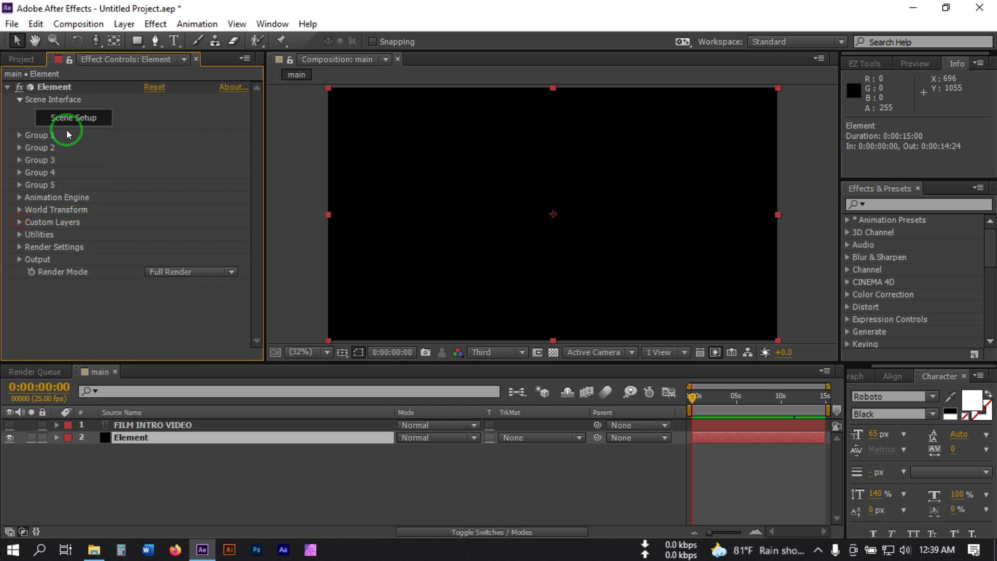
# In Element's Scene Setup, hide the preview grid and create a sphere model.
pyautogui.click(143, 129)
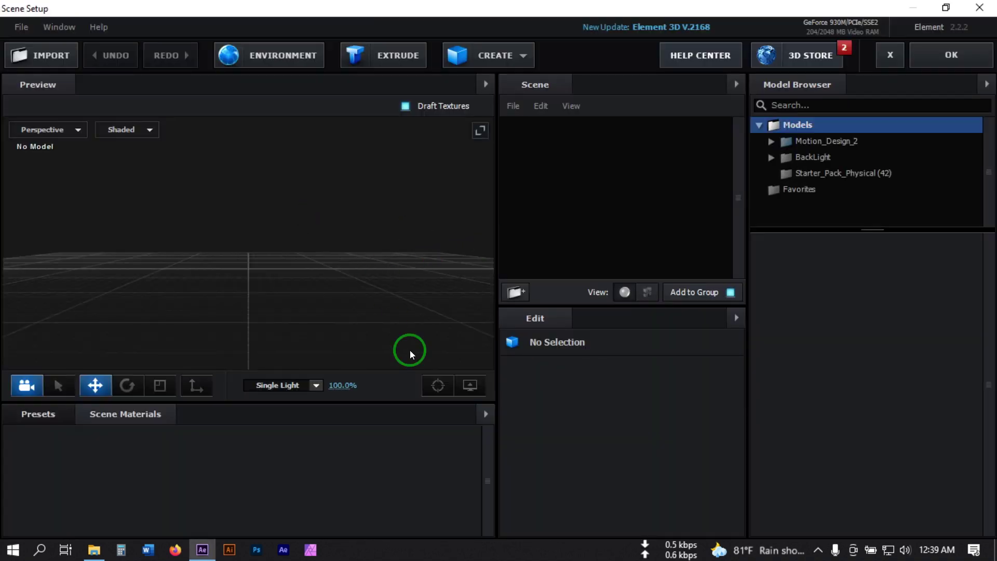
pyautogui.click(478, 393)
pyautogui.click(397, 336)
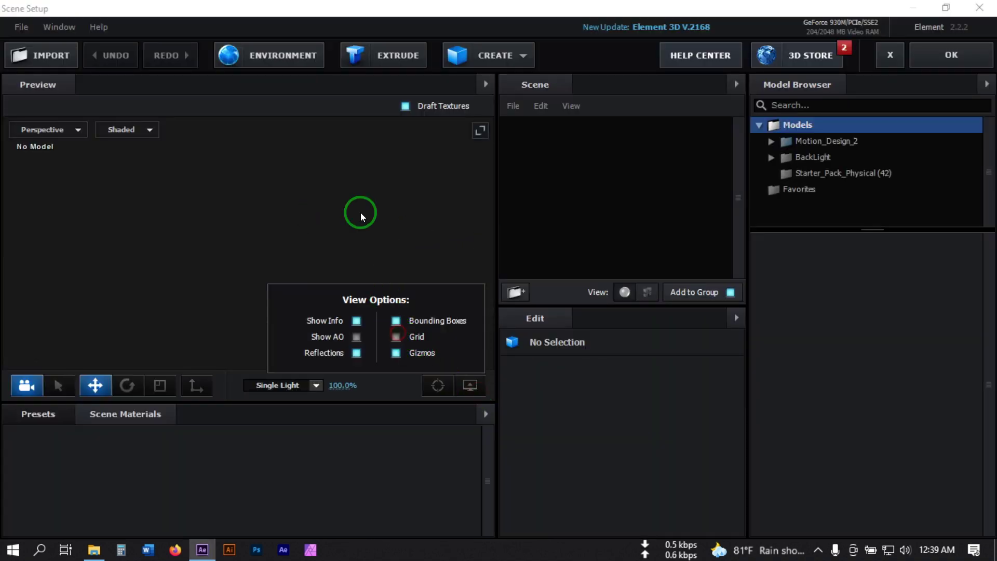
pyautogui.click(361, 211)
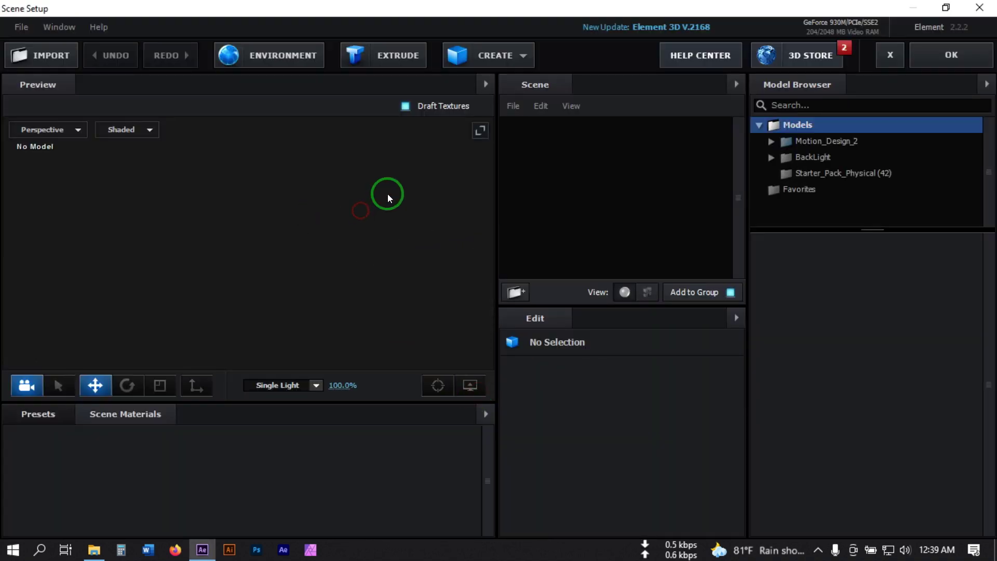
pyautogui.click(518, 54)
pyautogui.click(502, 89)
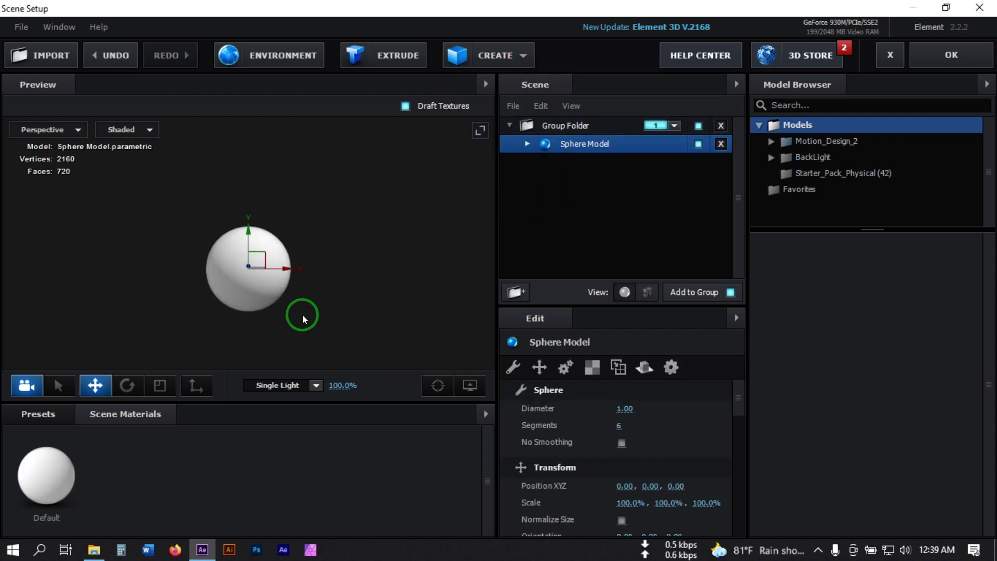
# Load Earth_Diffuse_6K.jpg as the diffuse texture of the sphere's Default material, accepting the downscaling to the texture size limit.
pyautogui.click(528, 145)
pyautogui.click(601, 163)
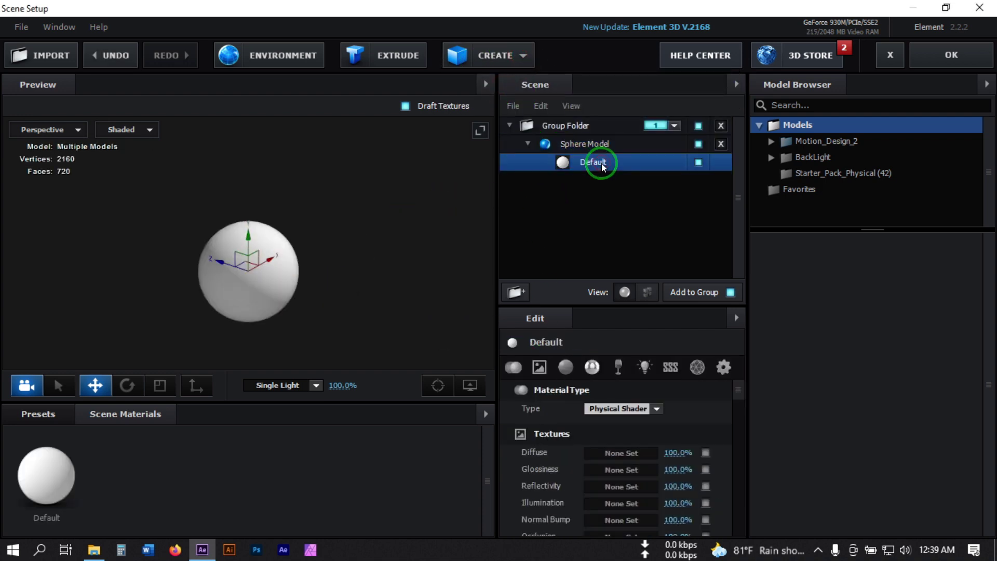
pyautogui.click(537, 368)
pyautogui.click(94, 549)
pyautogui.click(187, 195)
pyautogui.click(239, 190)
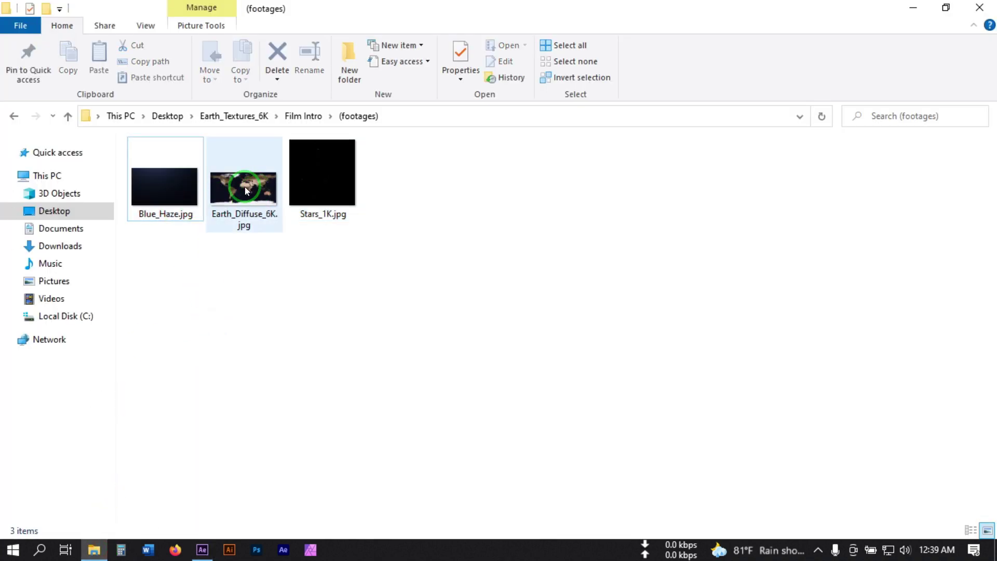
pyautogui.click(246, 194)
pyautogui.moveTo(246, 195); pyautogui.dragTo(612, 404)
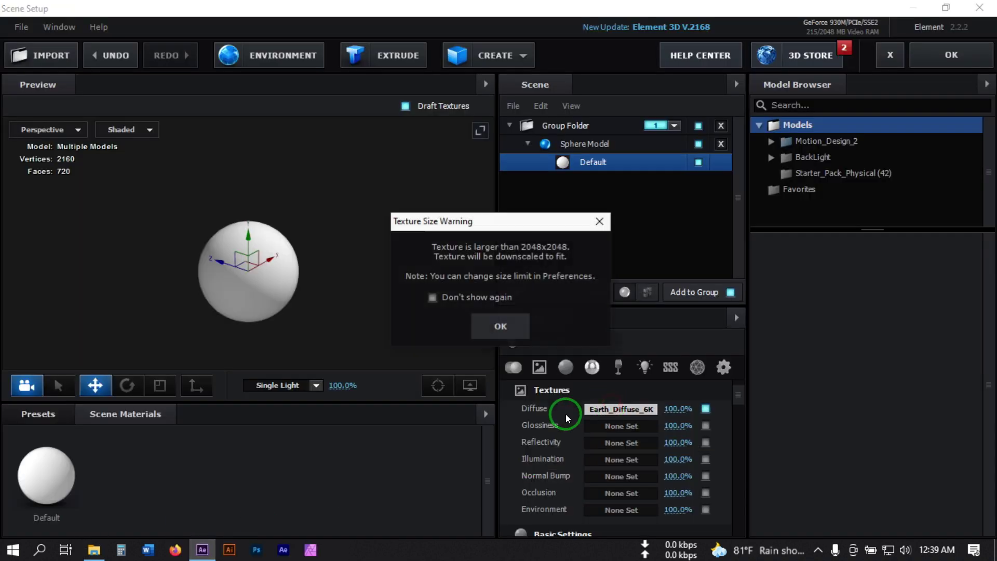
pyautogui.click(492, 317)
pyautogui.moveTo(354, 320); pyautogui.dragTo(365, 262)
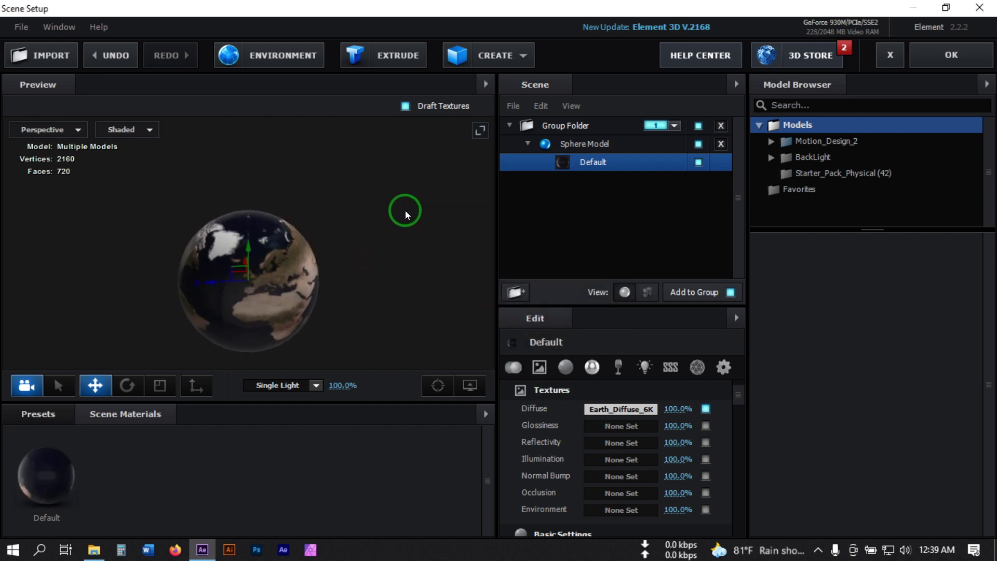
# Extrude the custom text path into a 3D model in the scene.
pyautogui.click(409, 54)
pyautogui.moveTo(291, 185); pyautogui.dragTo(218, 162)
pyautogui.moveTo(227, 282); pyautogui.dragTo(381, 299)
pyautogui.moveTo(299, 285); pyautogui.dragTo(363, 327)
# Apply the Carved preset from the Physical bevels to the extruded text model.
pyautogui.click(39, 414)
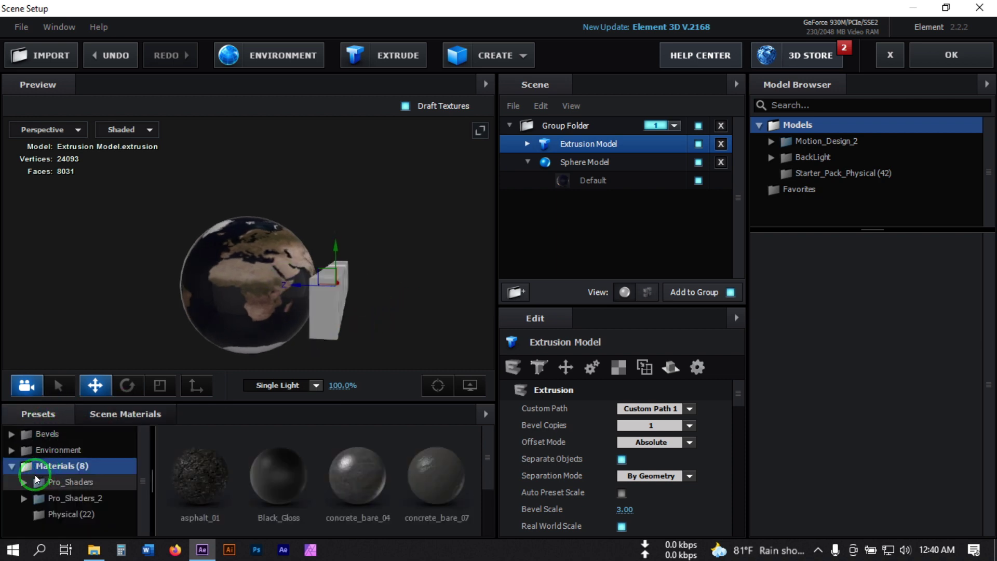
pyautogui.click(39, 435)
pyautogui.click(58, 449)
pyautogui.scroll(-1, 261, 480)
pyautogui.scroll(1, 267, 474)
pyautogui.moveTo(236, 467); pyautogui.dragTo(606, 146)
pyautogui.moveTo(378, 273)
pyautogui.mouseDown()
pyautogui.moveTo(372, 263)
pyautogui.moveTo(356, 282)
pyautogui.moveTo(400, 280)
pyautogui.moveTo(369, 272)
pyautogui.moveTo(379, 268)
pyautogui.mouseUp()
# Set the diffuse color of the extruded text's Soft material to yellow-green D7E054.
pyautogui.click(526, 144)
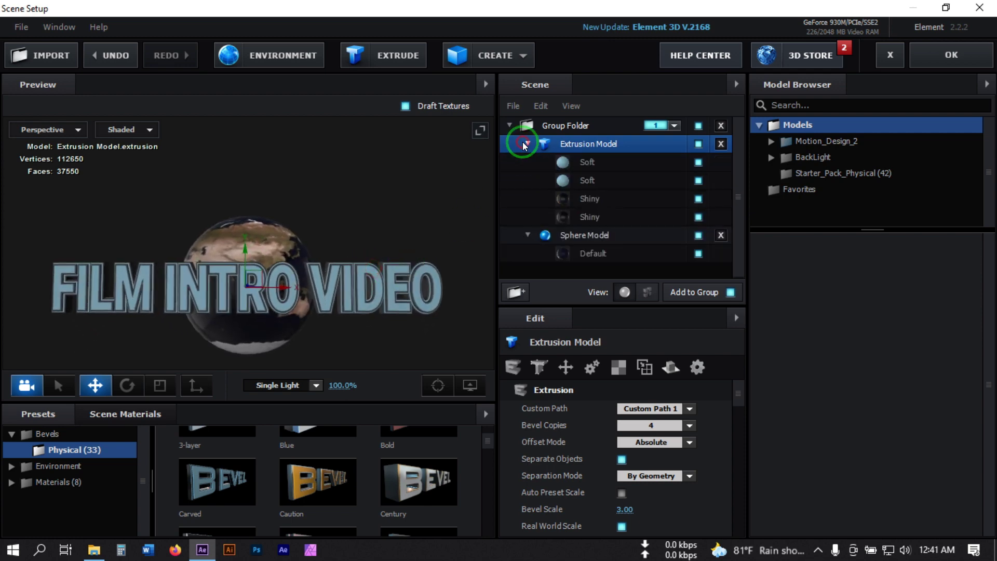
pyautogui.click(597, 165)
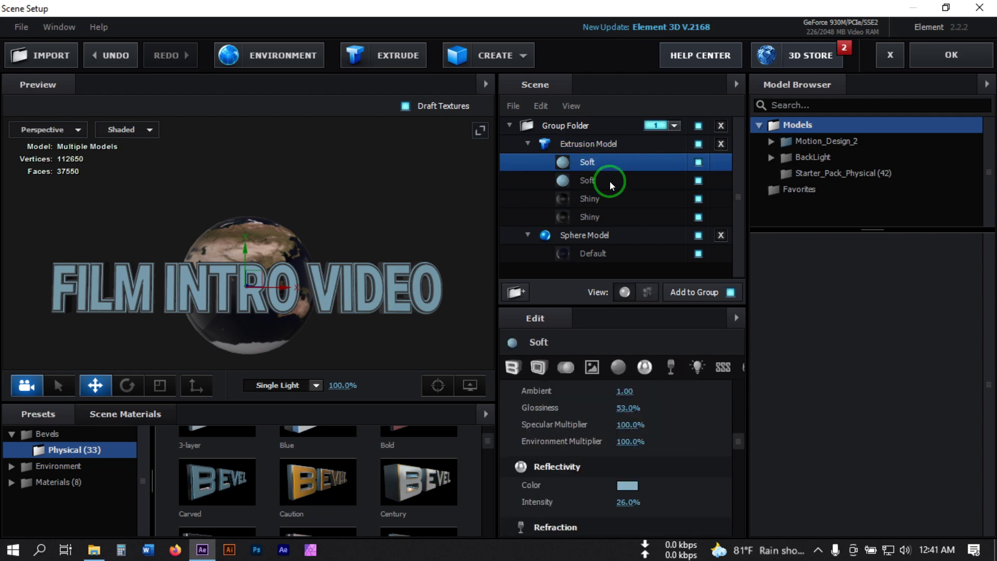
pyautogui.click(619, 369)
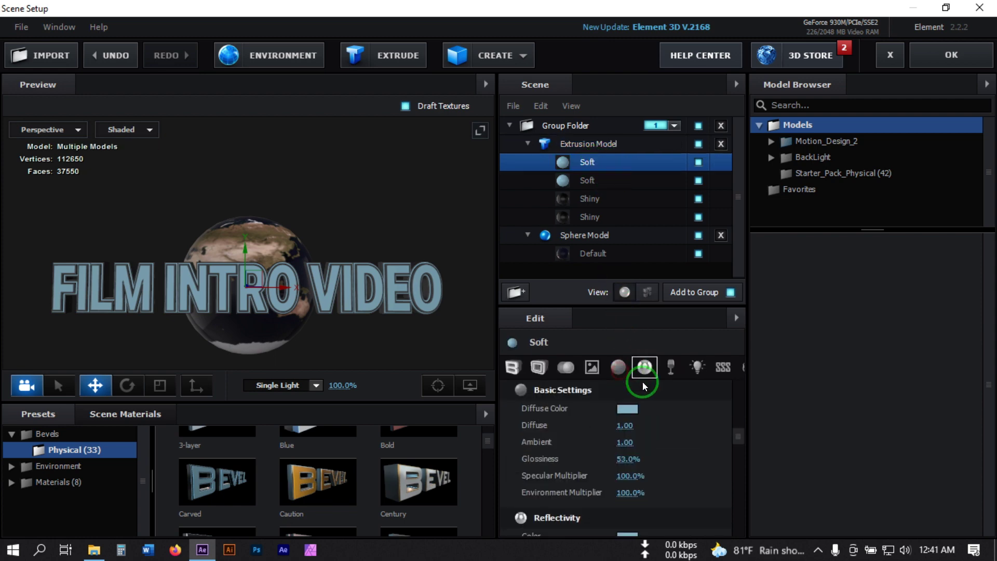
pyautogui.click(626, 410)
pyautogui.moveTo(695, 443); pyautogui.dragTo(694, 486)
pyautogui.click(618, 361)
pyautogui.moveTo(626, 362)
pyautogui.mouseDown()
pyautogui.moveTo(640, 352)
pyautogui.moveTo(612, 358)
pyautogui.moveTo(616, 367)
pyautogui.moveTo(611, 357)
pyautogui.mouseUp()
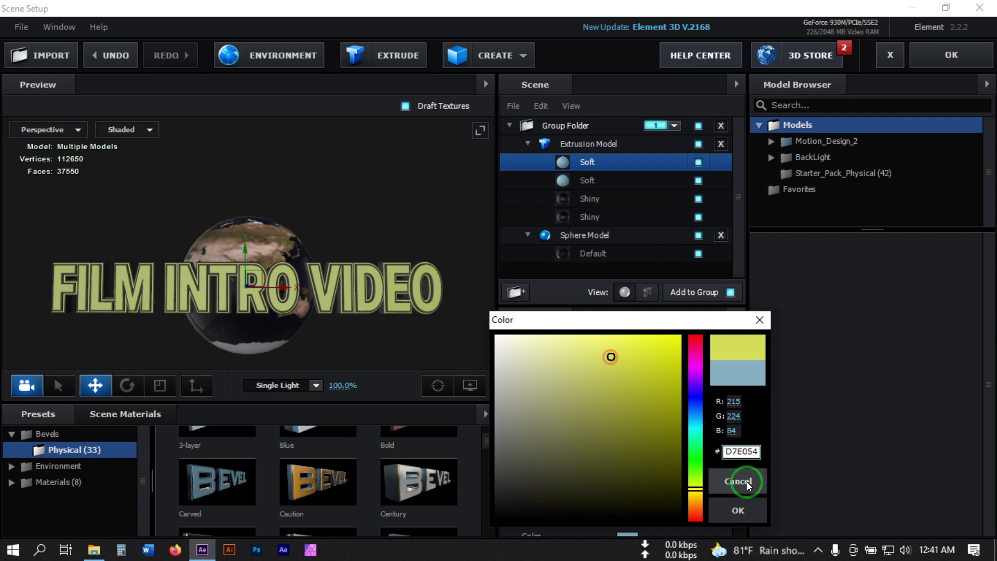
pyautogui.click(736, 503)
# Set the Sphere Model's scale to 150%.
pyautogui.moveTo(329, 233); pyautogui.dragTo(309, 237)
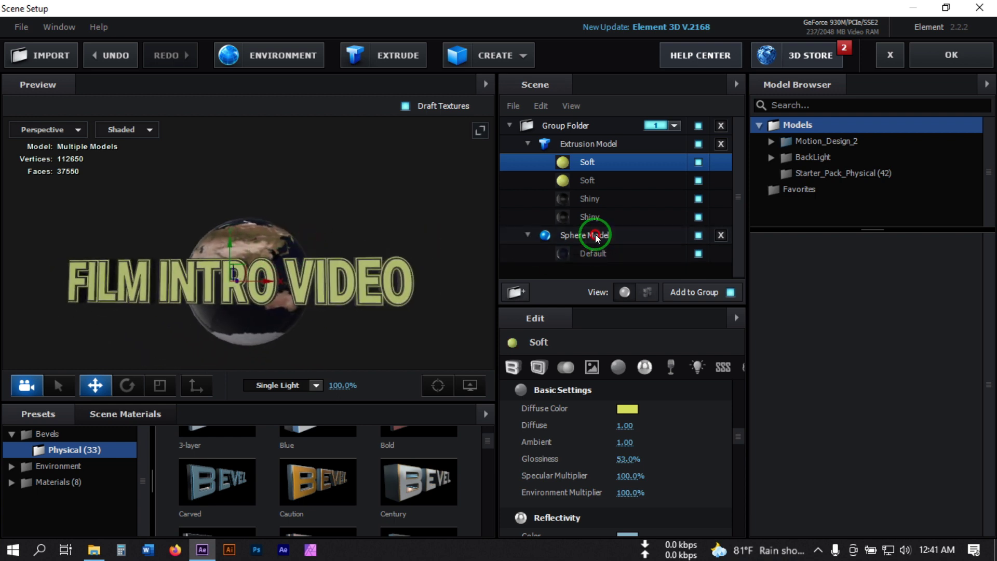
pyautogui.click(592, 232)
pyautogui.click(627, 504)
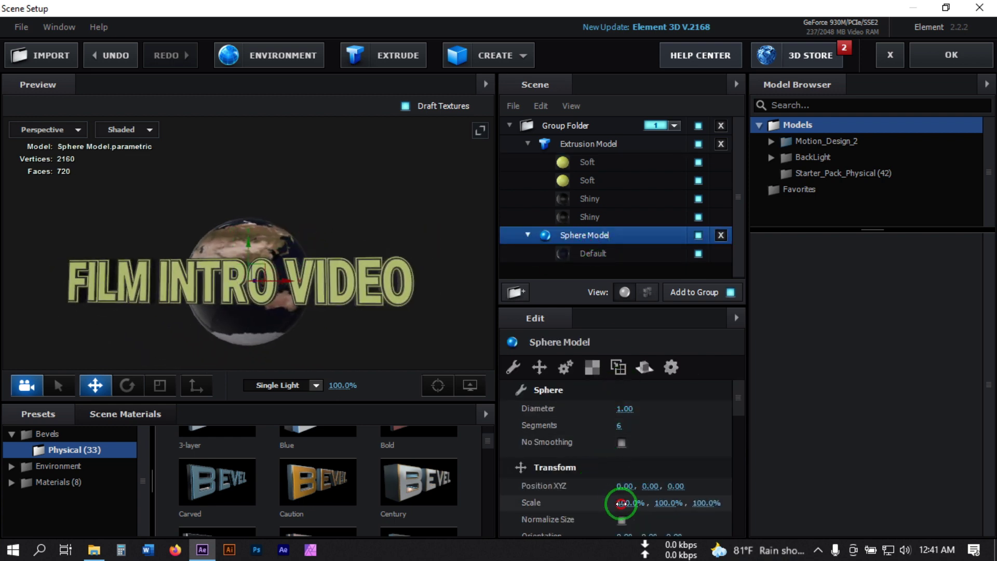
pyautogui.write('150')
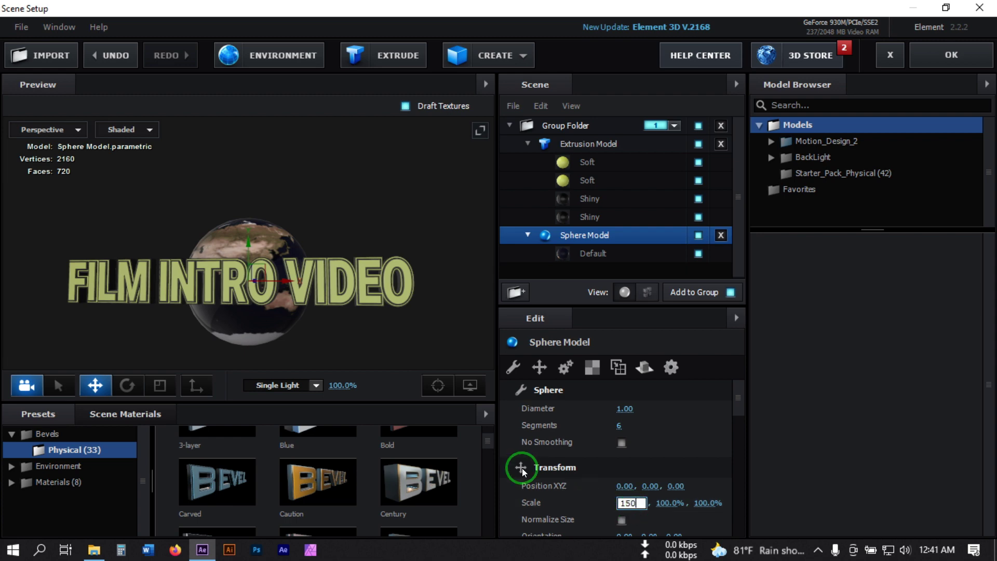
pyautogui.press('Return')
pyautogui.hotkey('ctrl', 'z')
pyautogui.hotkey('ctrl', 'z')
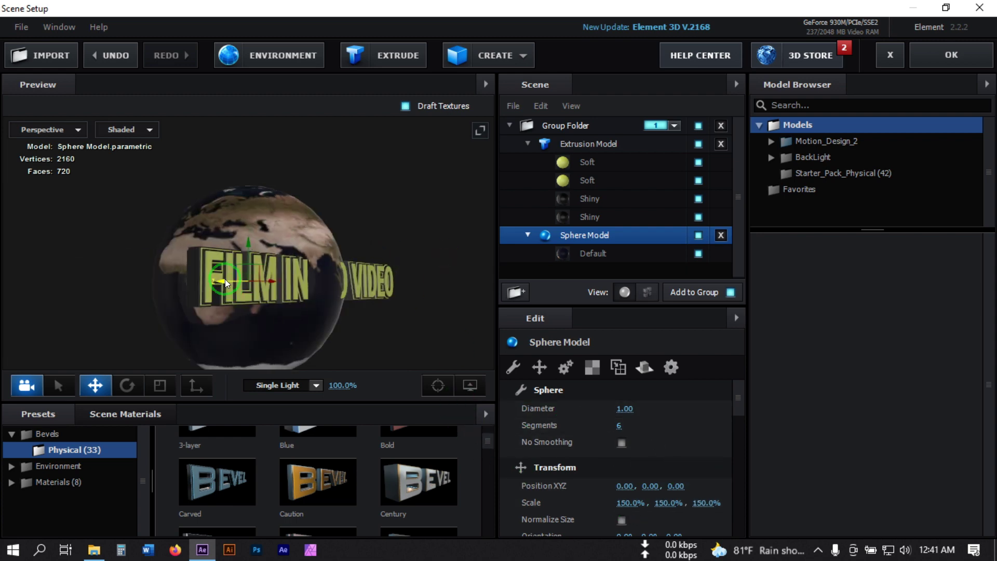
# Move the Extrusion Model forward along its Z axis so the whole title sits in front of the globe.
pyautogui.click(523, 150)
pyautogui.hotkey('ctrl', 'y')
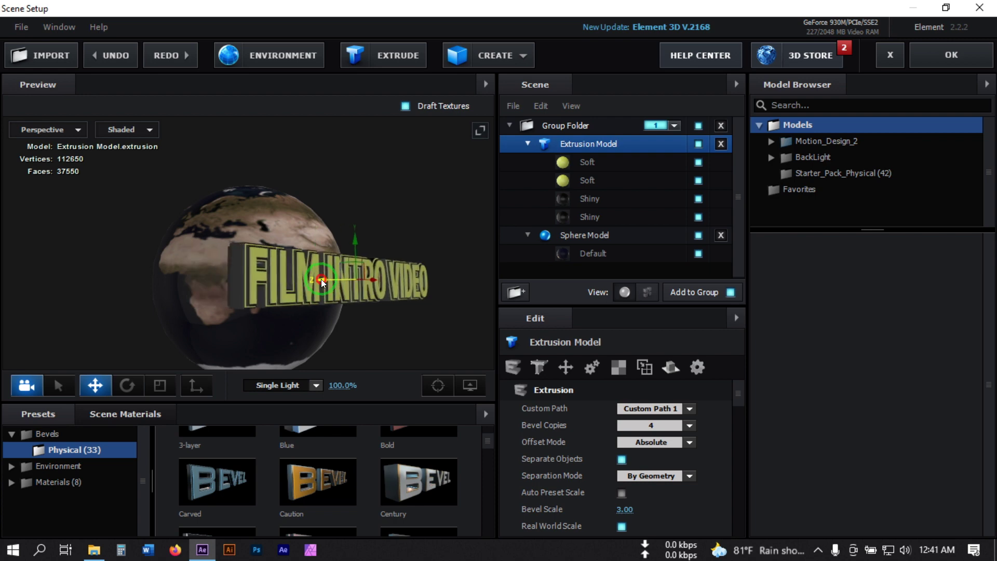
pyautogui.hotkey('ctrl', 'y')
pyautogui.moveTo(333, 296)
pyautogui.mouseDown()
pyautogui.moveTo(349, 307)
pyautogui.moveTo(333, 321)
pyautogui.moveTo(329, 311)
pyautogui.mouseUp()
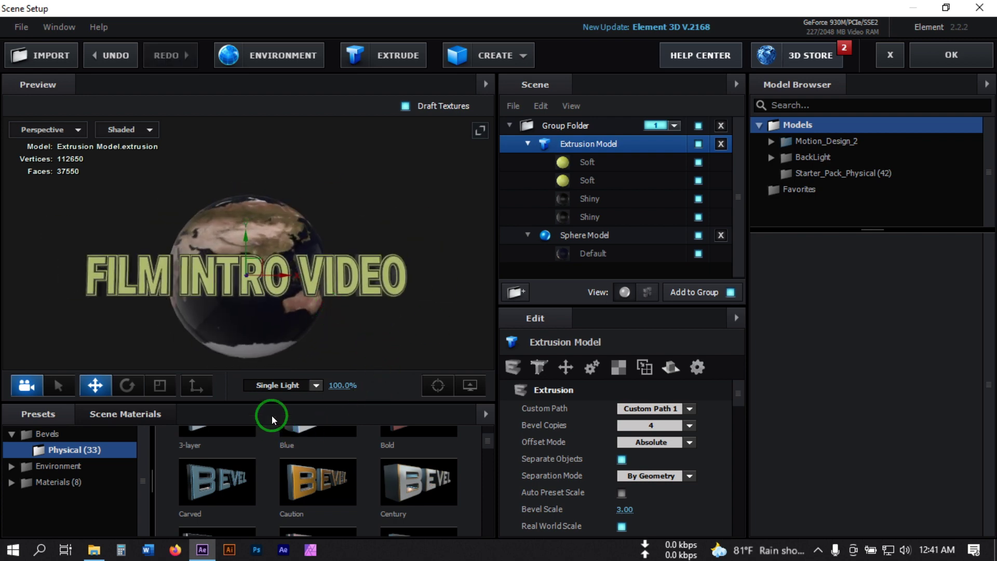
# Switch the scene preview lighting to Aqua.
pyautogui.click(316, 391)
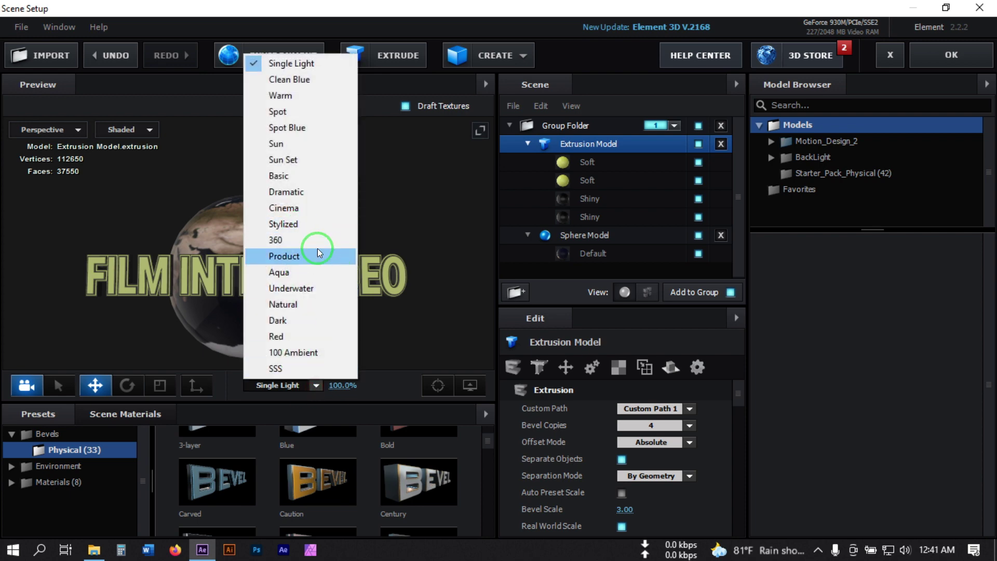
pyautogui.click(307, 269)
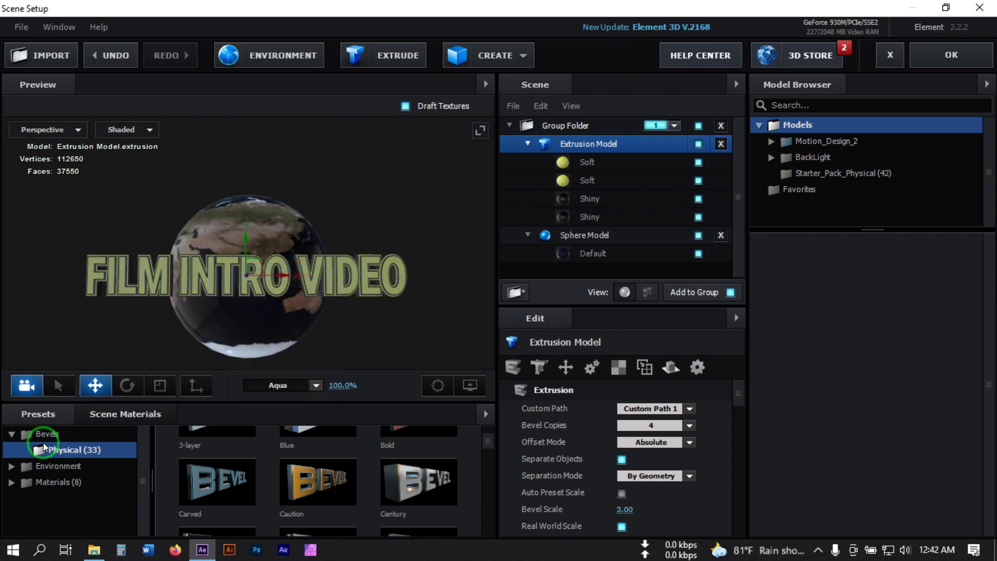
# Browse the V1_Environment presets, then accept the scene setup and return to the main composition.
pyautogui.click(21, 434)
pyautogui.click(61, 467)
pyautogui.click(68, 497)
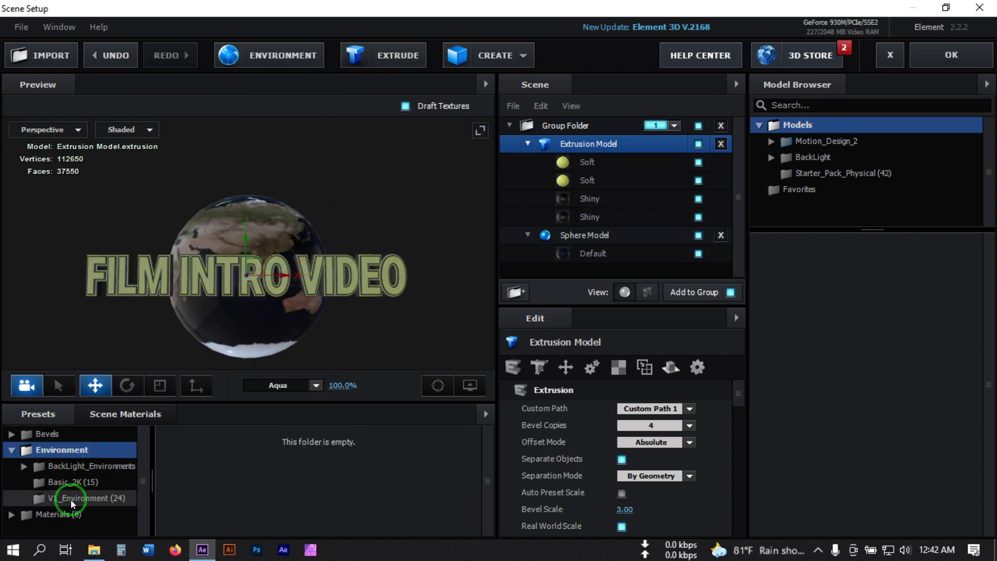
pyautogui.click(311, 480)
pyautogui.scroll(-1, 337, 477)
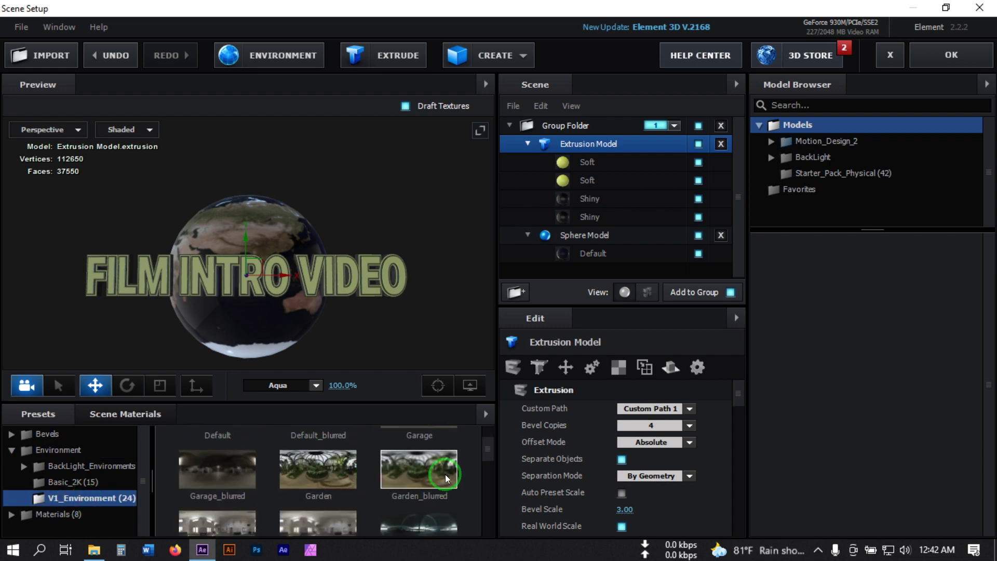
pyautogui.scroll(1, 426, 468)
pyautogui.click(435, 466)
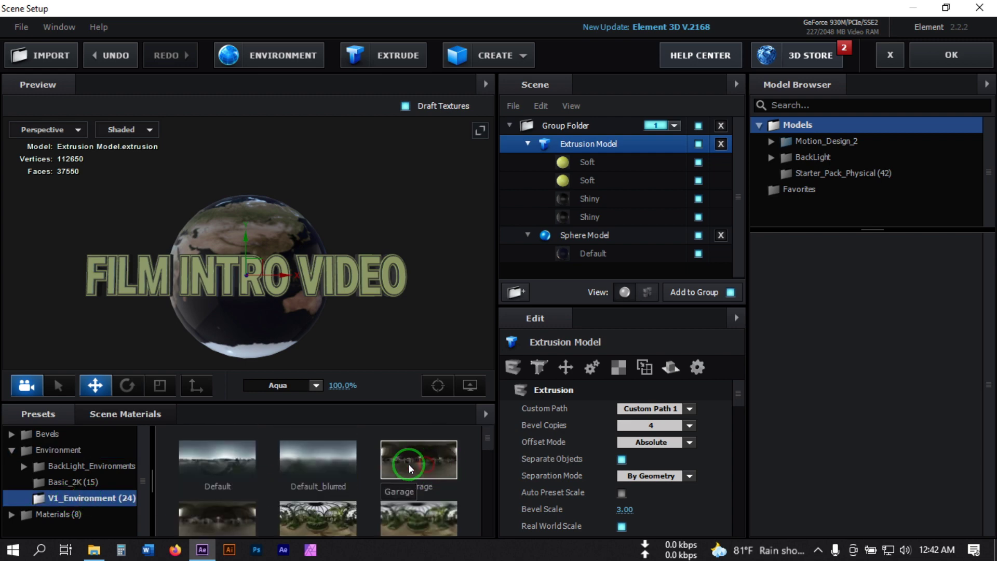
pyautogui.click(921, 55)
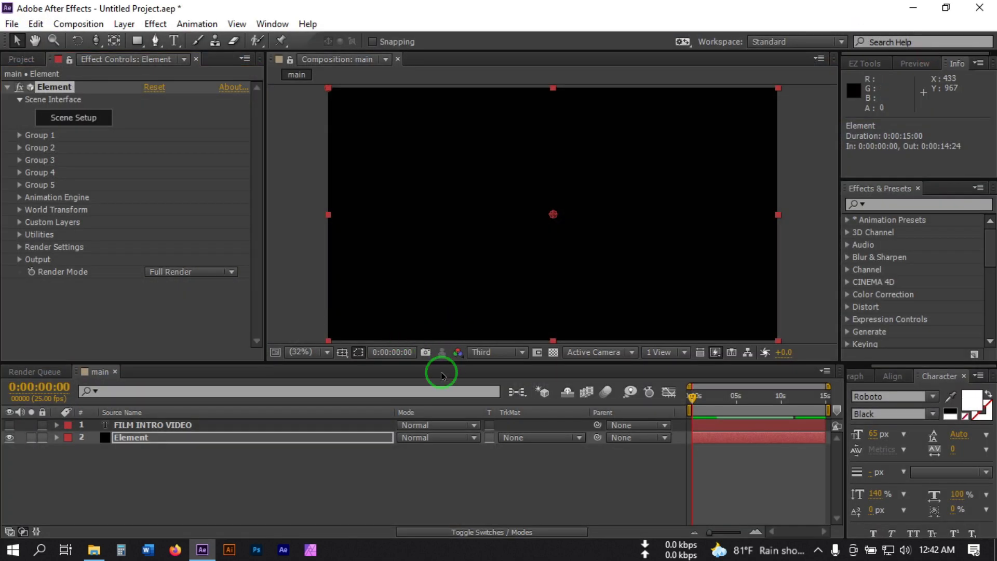
# Add a 24mm two-node camera named Camera 1 to the main composition.
pyautogui.click(205, 481)
pyautogui.rightClick(151, 492)
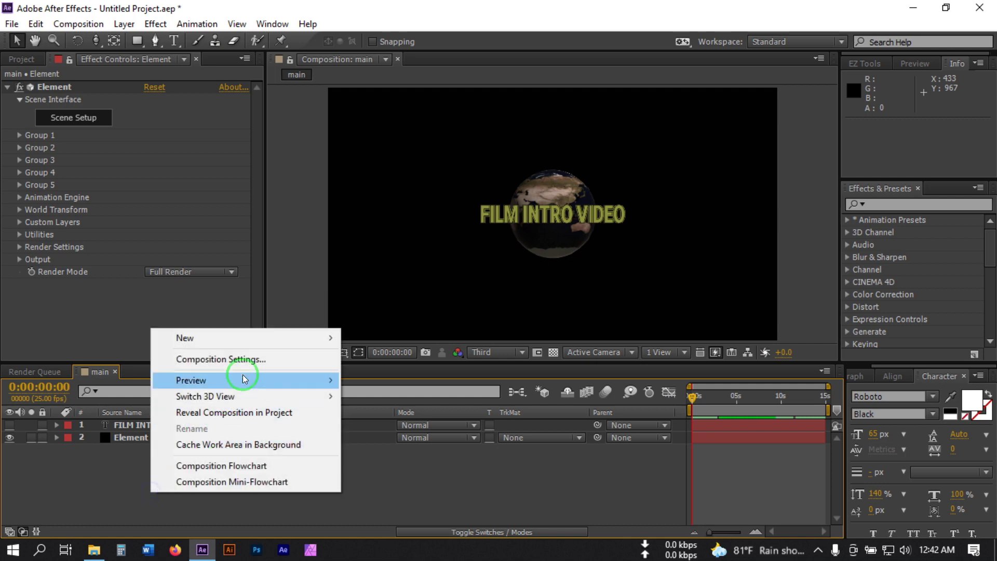
pyautogui.moveTo(344, 342)
pyautogui.click(384, 407)
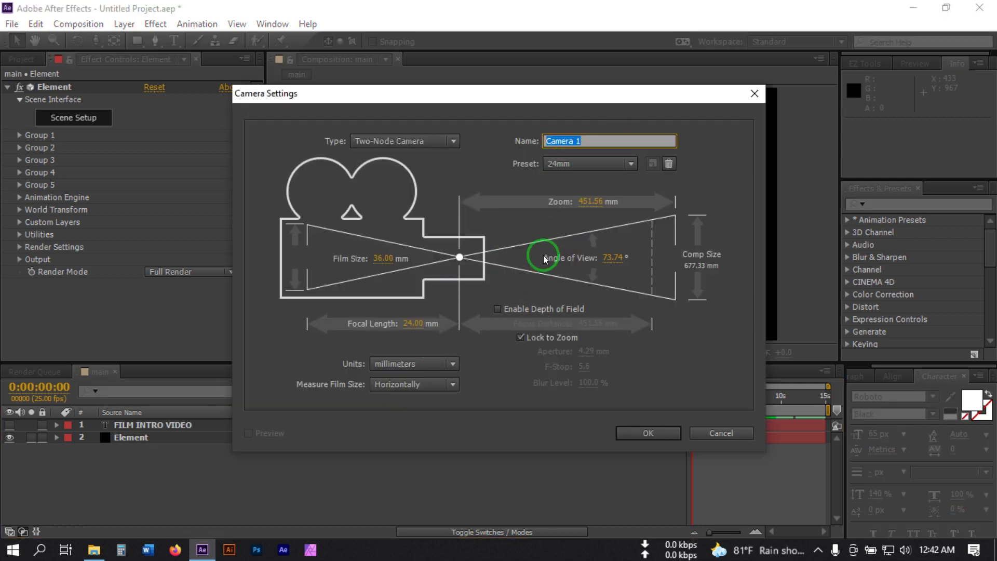
pyautogui.click(646, 431)
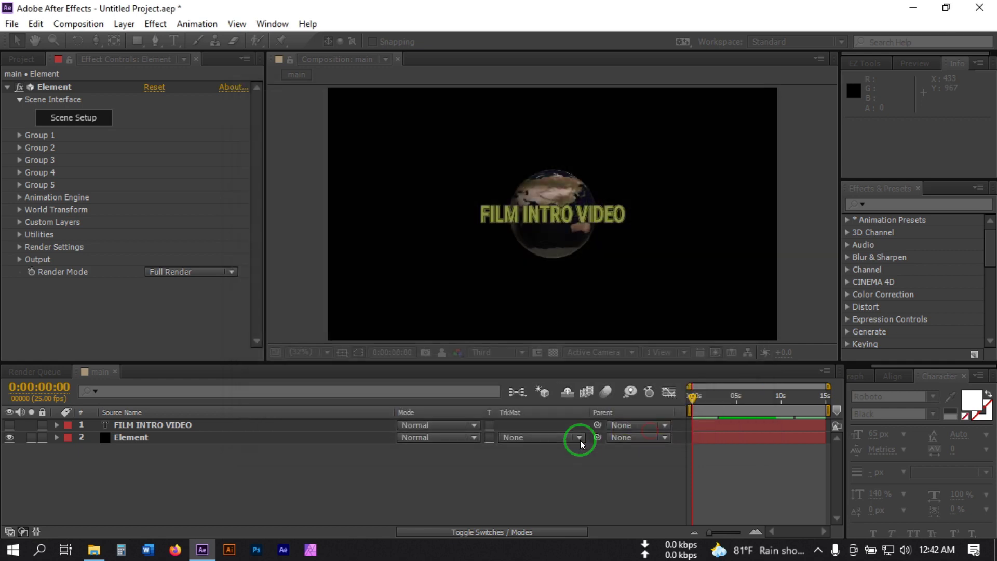
# Dolly Camera 1 in toward the globe and title to a Z position of about -731.
pyautogui.moveTo(94, 41); pyautogui.dragTo(157, 94)
pyautogui.moveTo(550, 235); pyautogui.dragTo(554, 180)
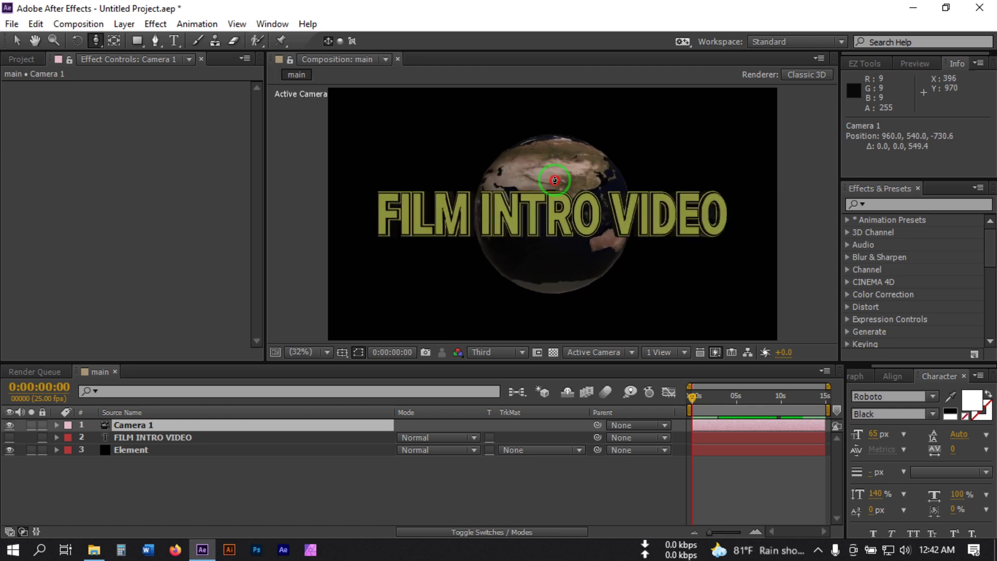
pyautogui.moveTo(555, 180); pyautogui.dragTo(554, 181)
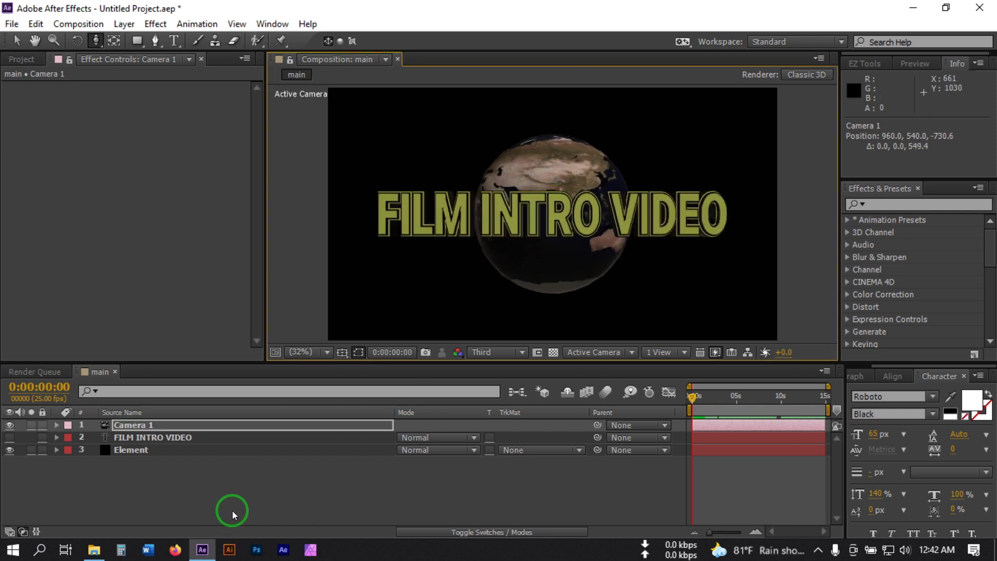
# Set the font size of the FILM INTRO VIDEO text layer to 60 px.
pyautogui.doubleClick(133, 437)
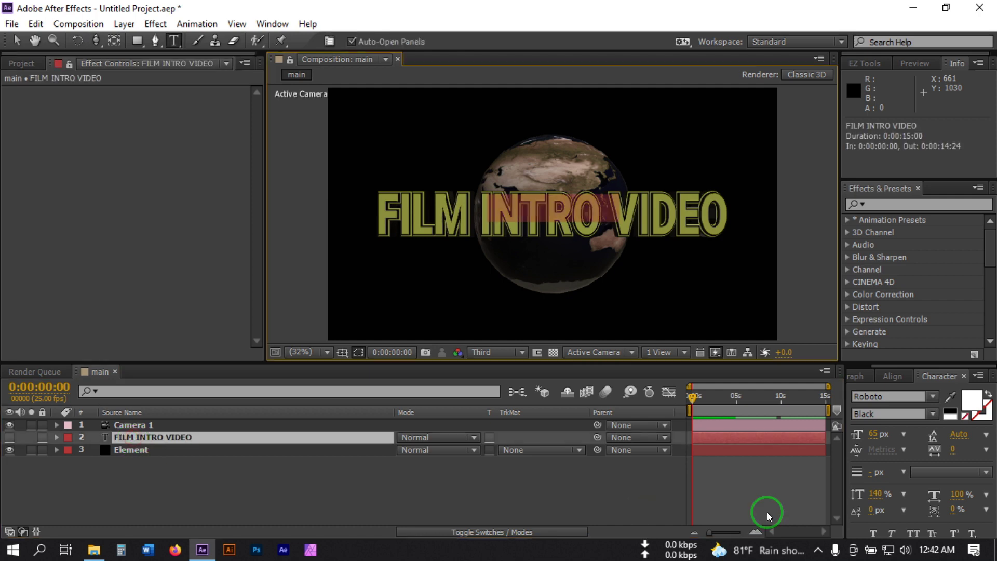
pyautogui.click(877, 434)
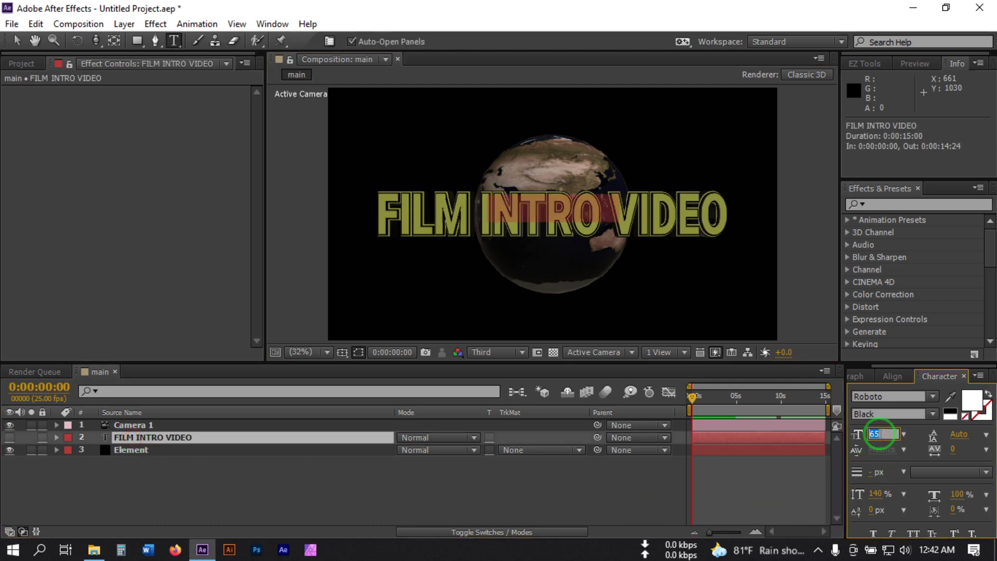
pyautogui.write('60')
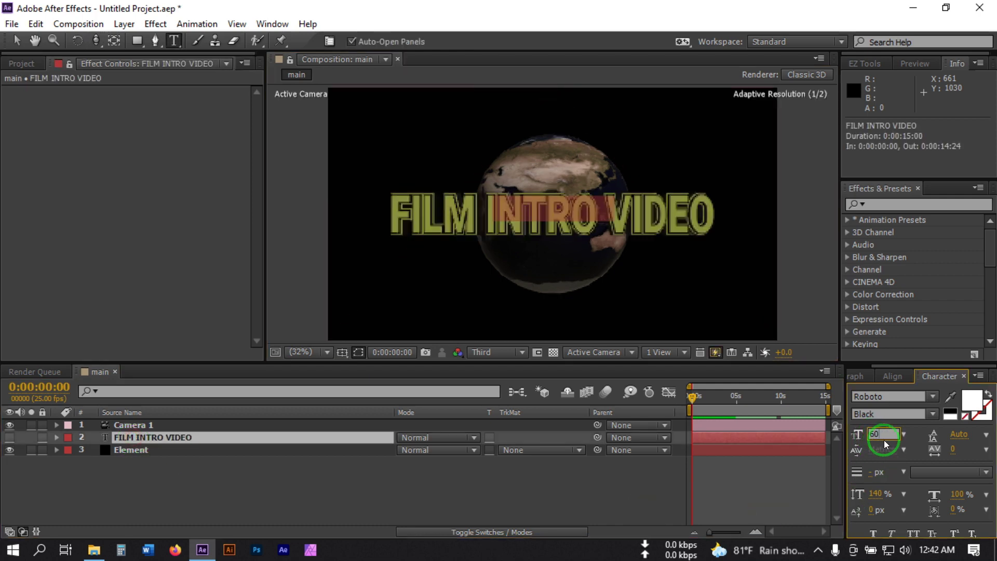
pyautogui.click(418, 483)
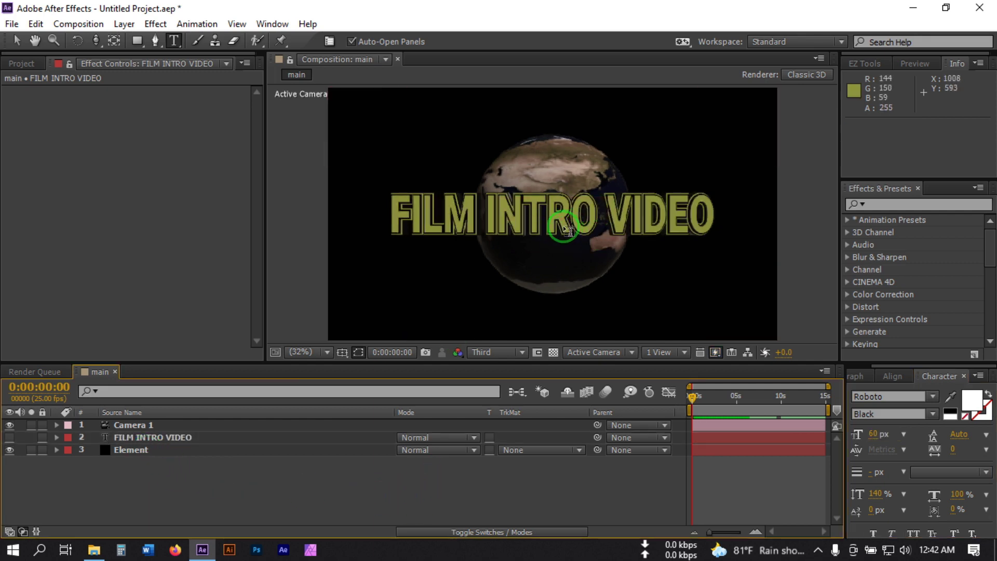
# Reopen the Element layer's scene setup and set the Sphere Model's scale to 165%.
pyautogui.click(146, 450)
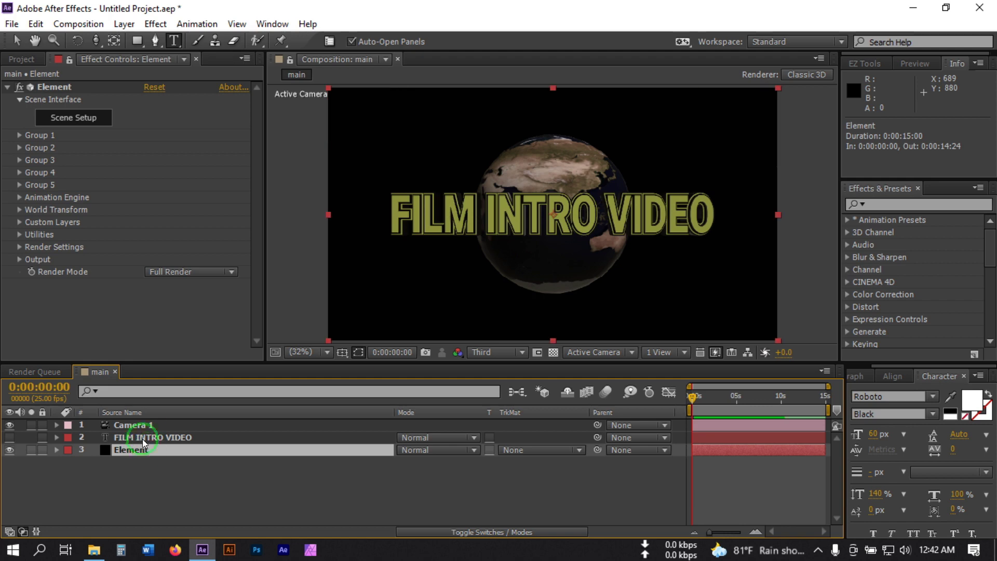
pyautogui.click(81, 122)
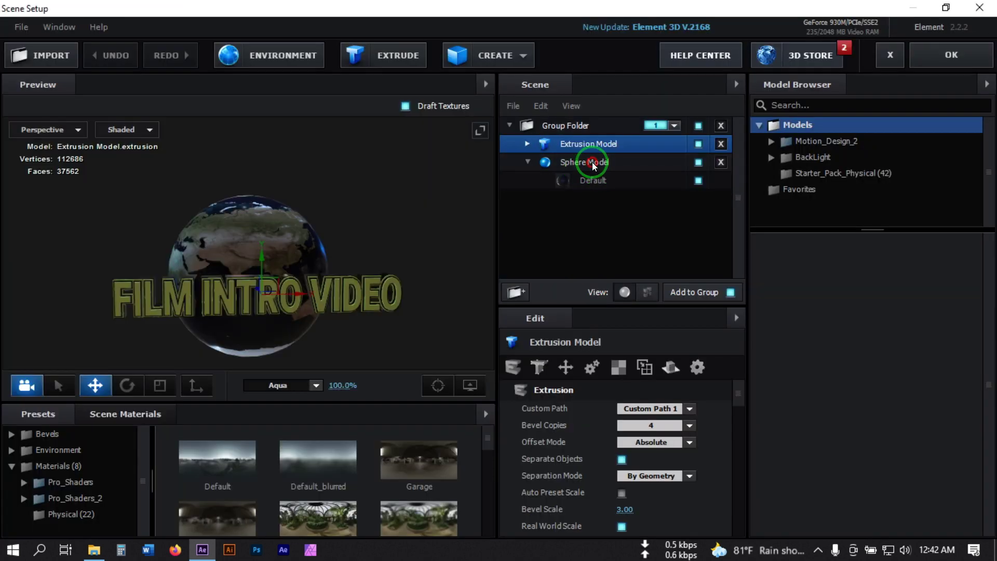
pyautogui.click(592, 162)
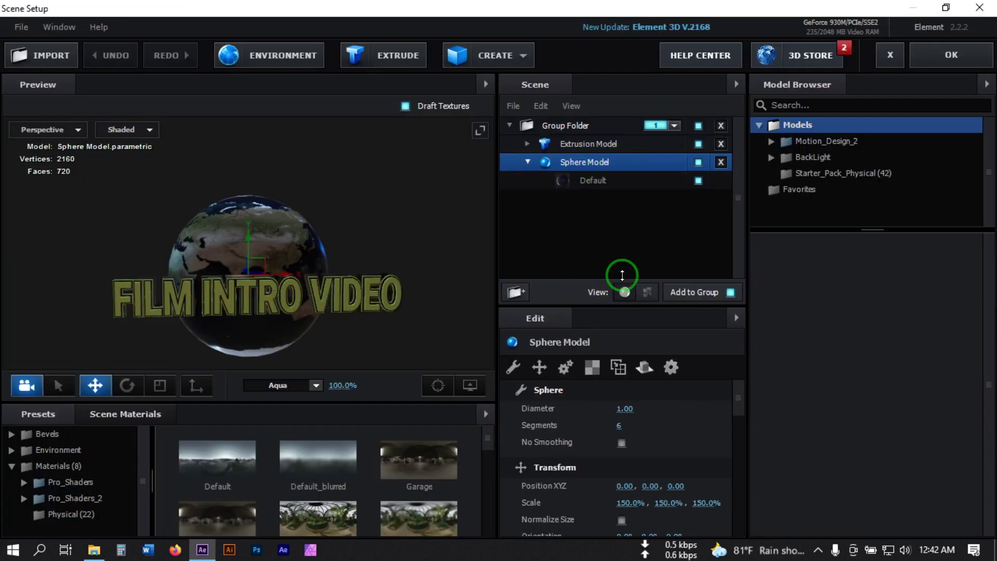
pyautogui.click(631, 503)
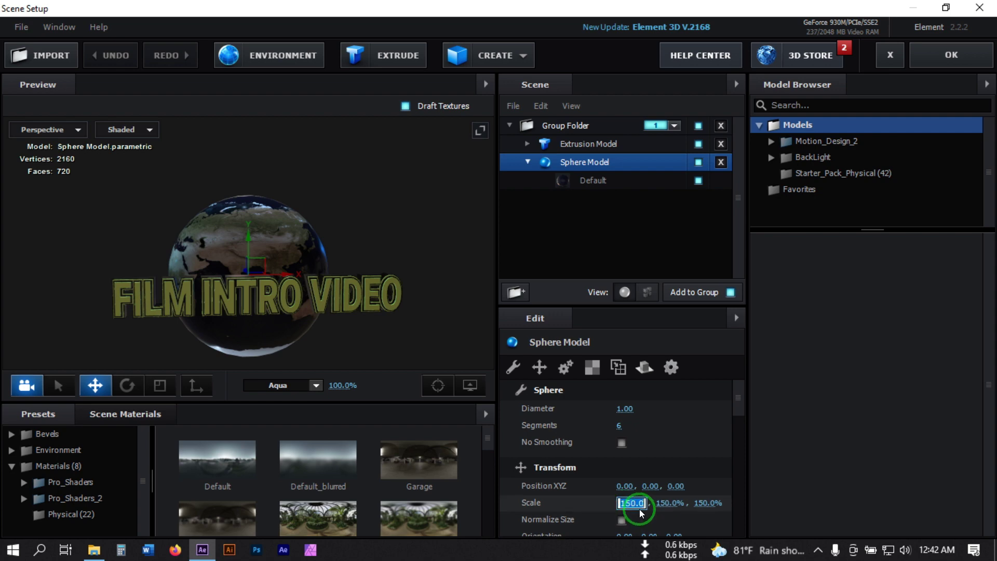
pyautogui.press('Return')
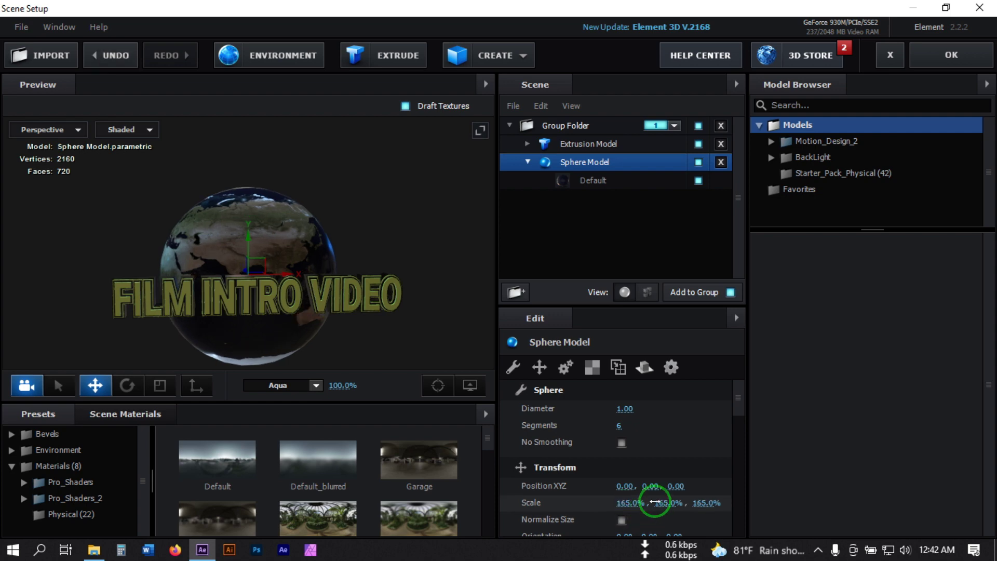
# Take the Extrusion Model out of the Group Folder, assign it to group 2, and accept the scene setup.
pyautogui.moveTo(351, 277); pyautogui.dragTo(334, 254)
pyautogui.moveTo(568, 143); pyautogui.dragTo(588, 185)
pyautogui.moveTo(584, 223); pyautogui.dragTo(584, 218)
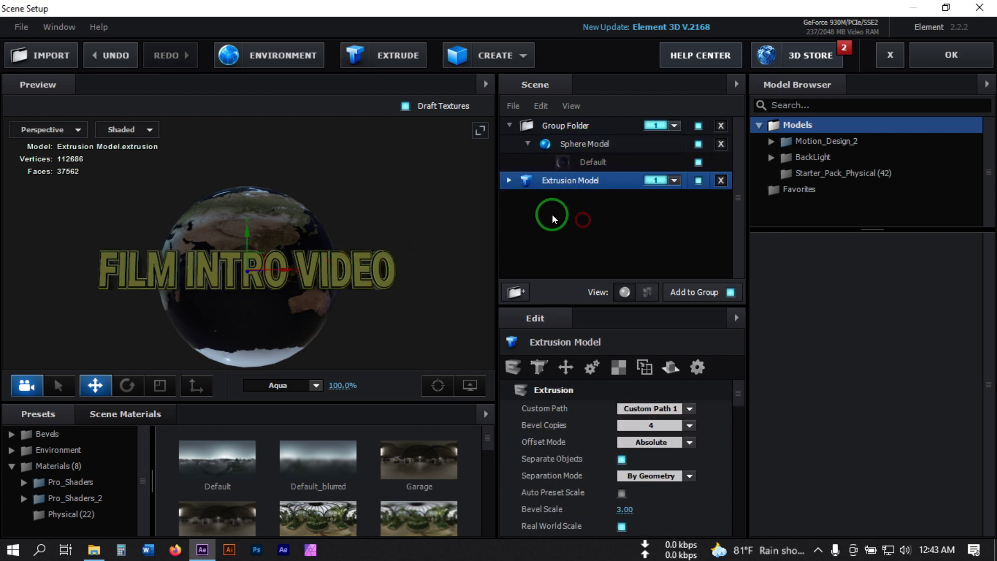
pyautogui.click(670, 182)
pyautogui.click(681, 202)
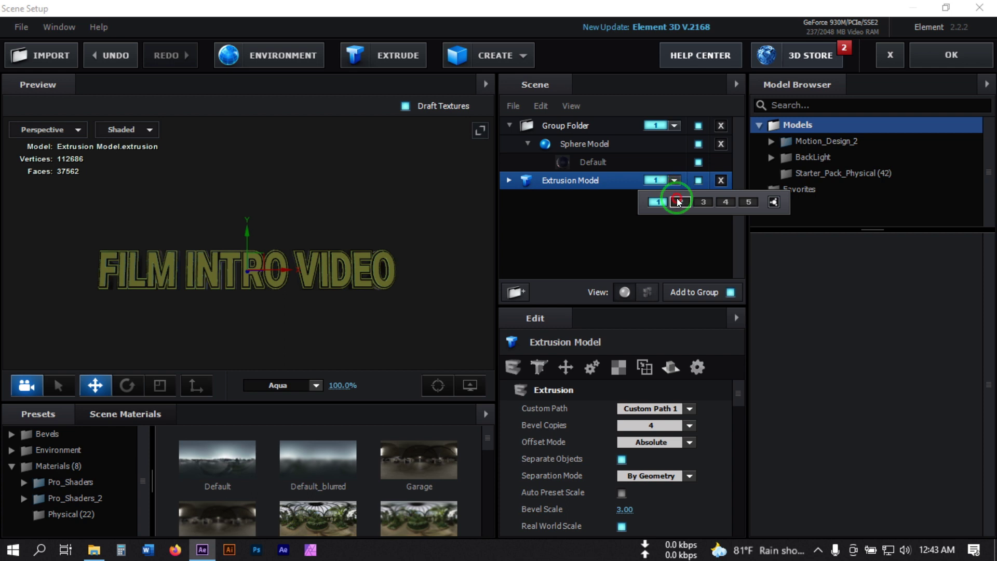
pyautogui.click(936, 55)
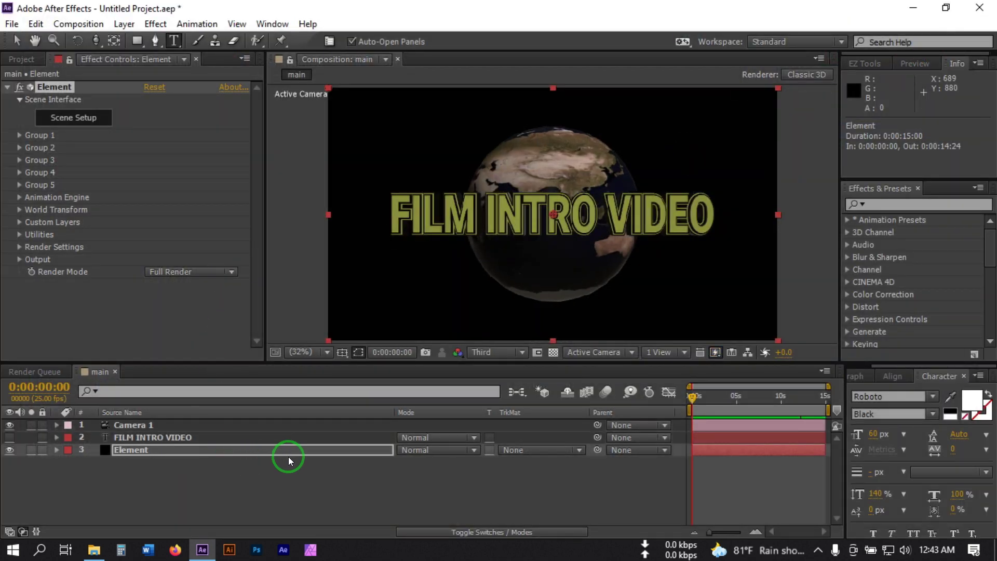
# Deselect the layers and move the current time to 0:00:10:00 in the main composition.
pyautogui.click(118, 480)
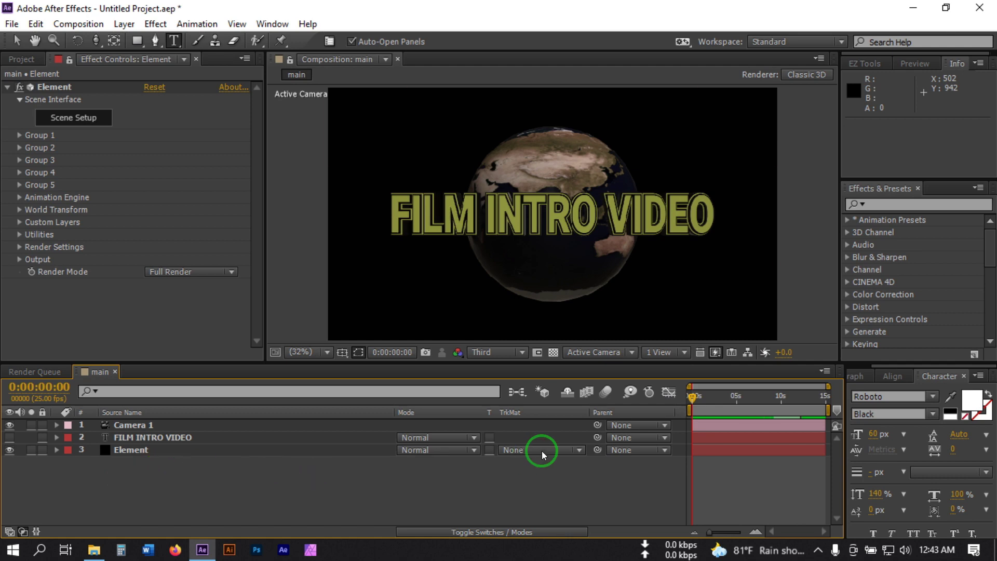
pyautogui.click(780, 403)
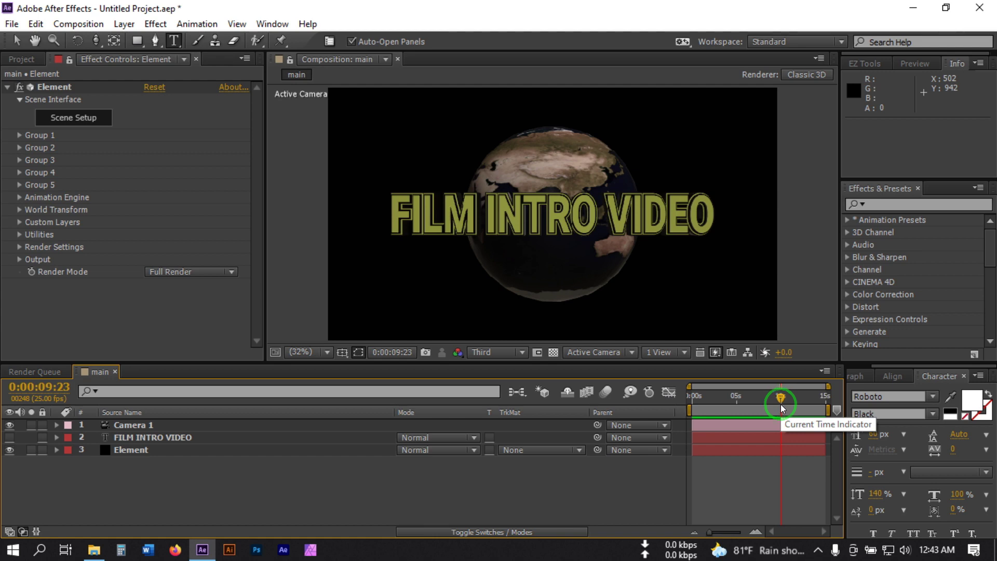
pyautogui.click(779, 403)
pyautogui.moveTo(778, 403); pyautogui.dragTo(780, 403)
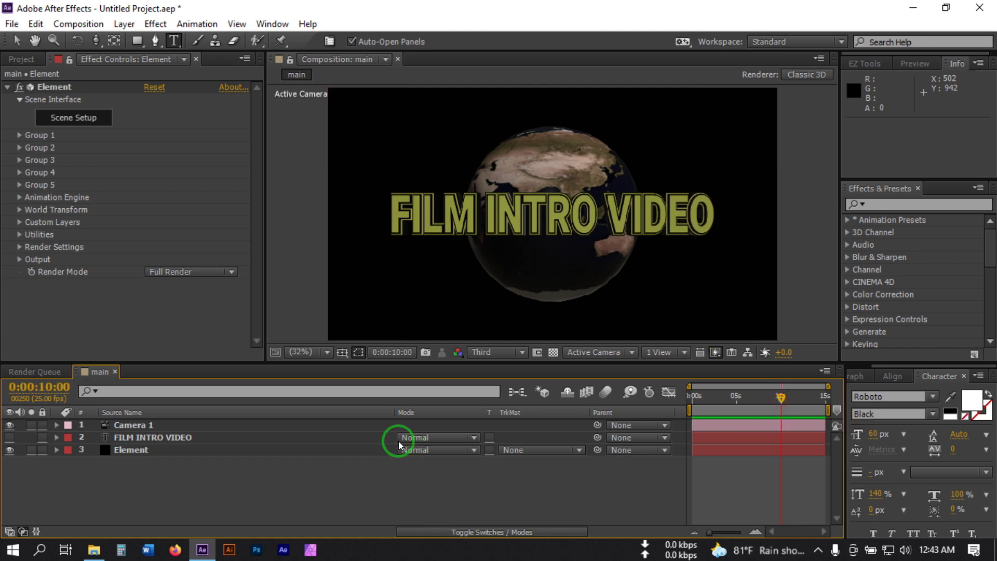
# Add the expression time*-5 to the Y Rotation of the Element layer's Group 1 particle replicator.
pyautogui.click(132, 449)
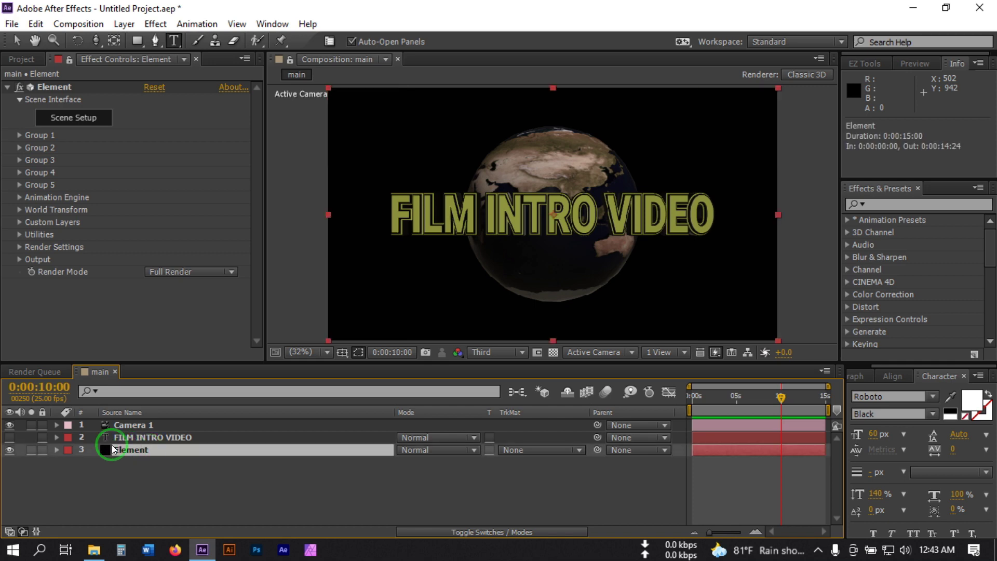
pyautogui.click(20, 136)
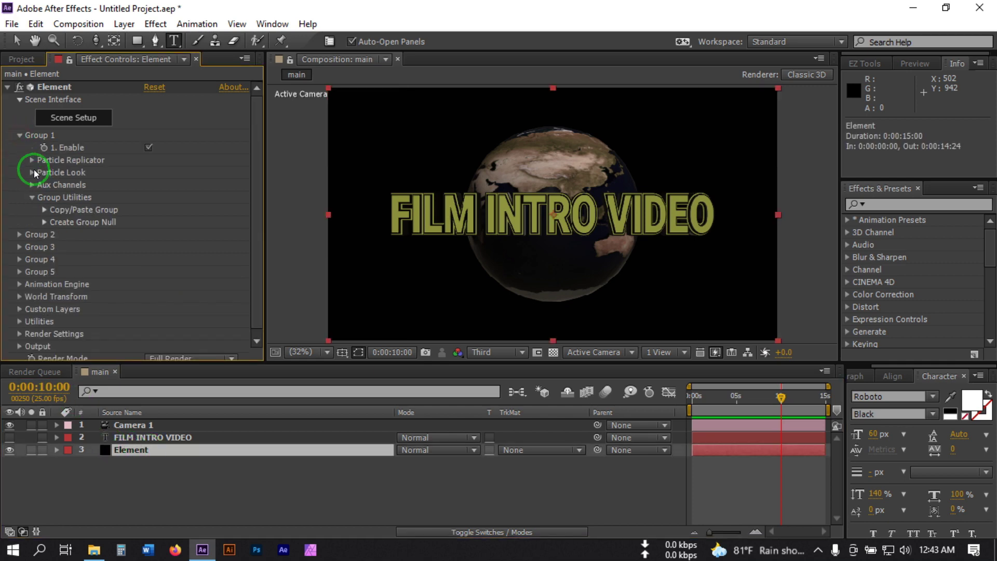
pyautogui.click(33, 160)
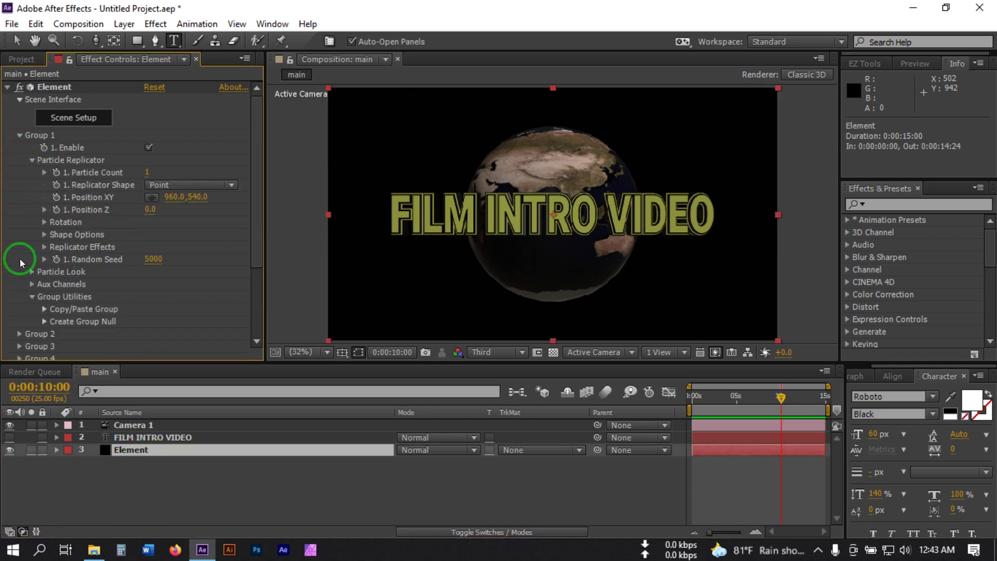
pyautogui.click(43, 223)
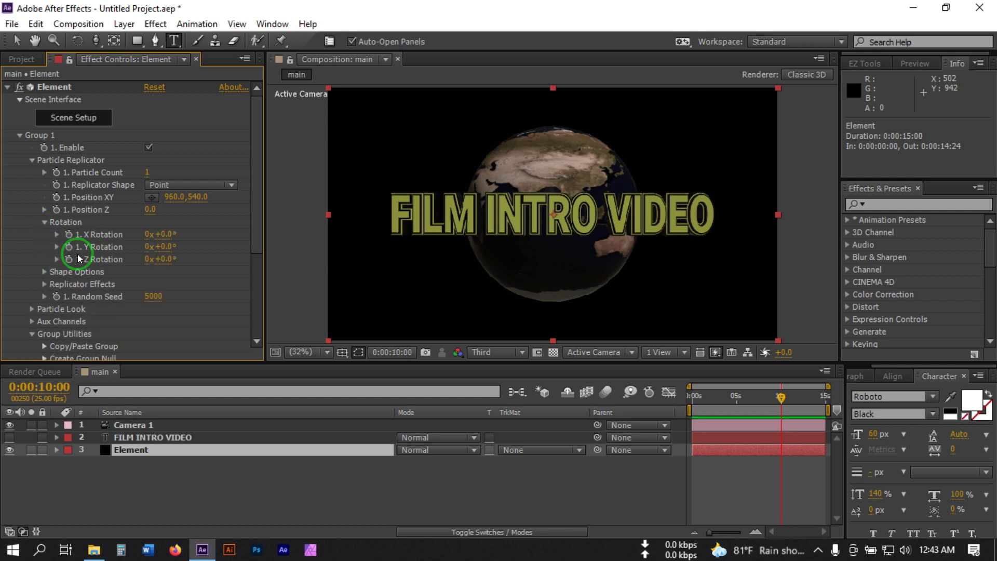
pyautogui.keyDown('alt'); pyautogui.click(69, 248); pyautogui.keyUp('alt')
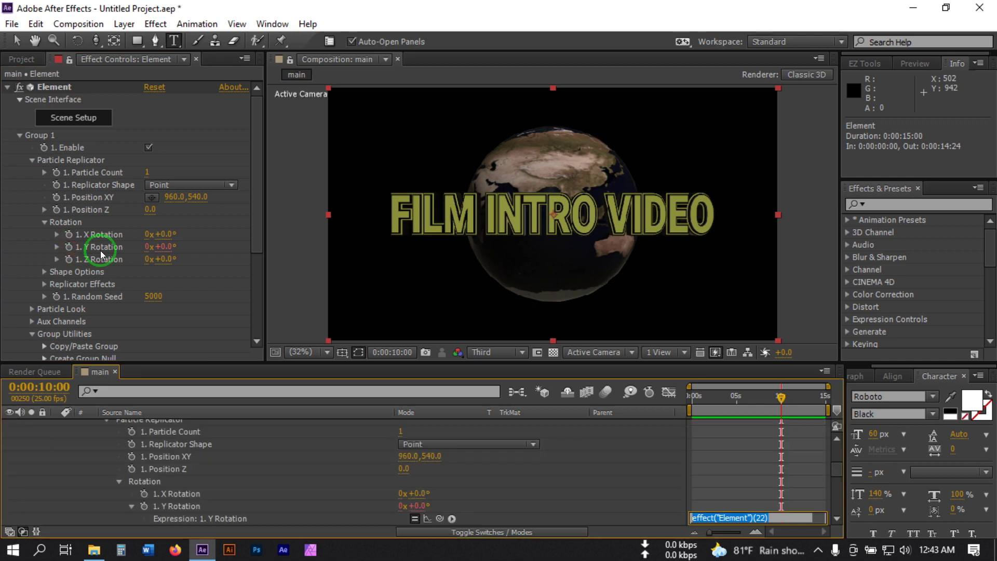
pyautogui.write('time')
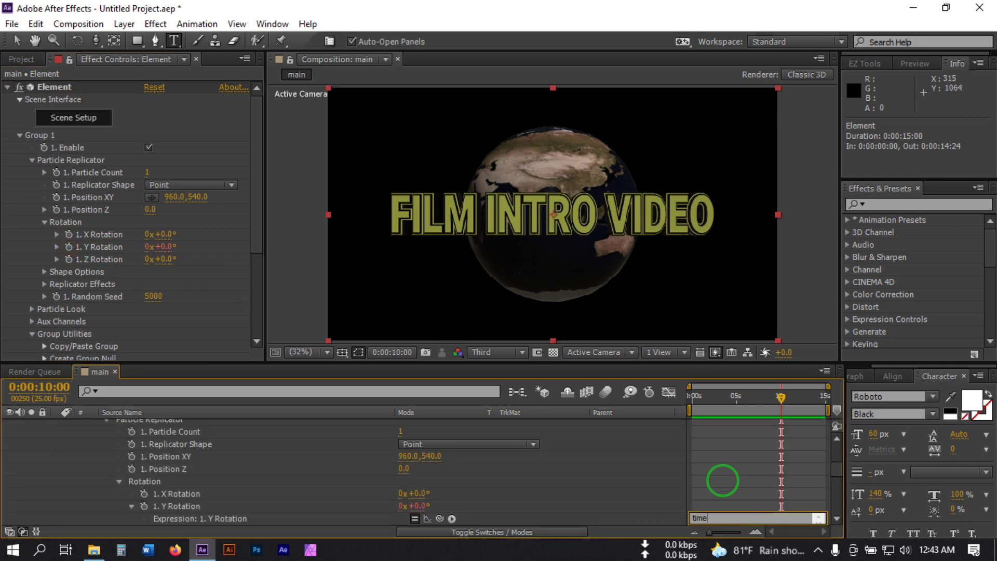
pyautogui.write('*-5')
pyautogui.click(748, 462)
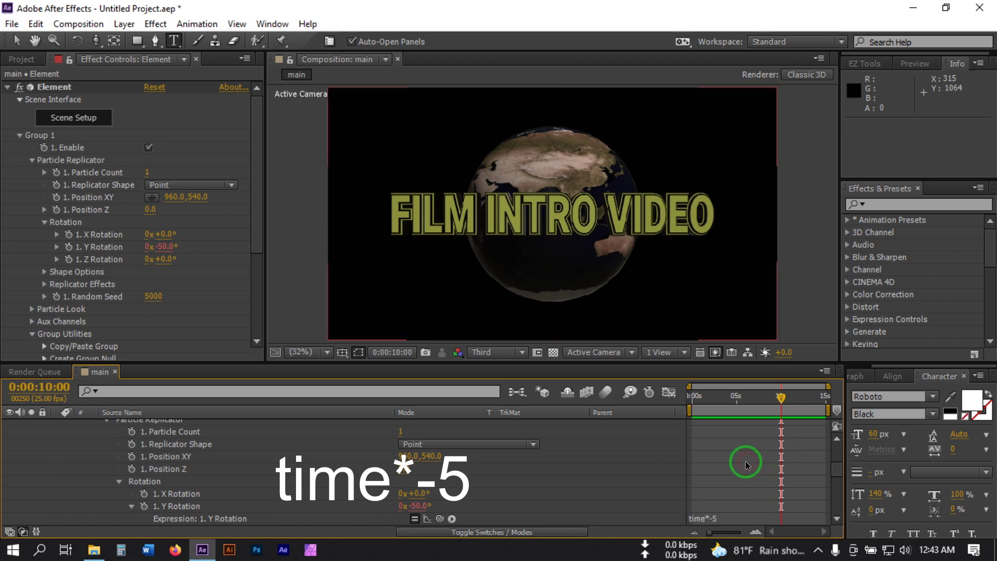
# Scrub the timeline to check the globe's rotation and return to 0:00:10:00.
pyautogui.moveTo(776, 396); pyautogui.dragTo(780, 422)
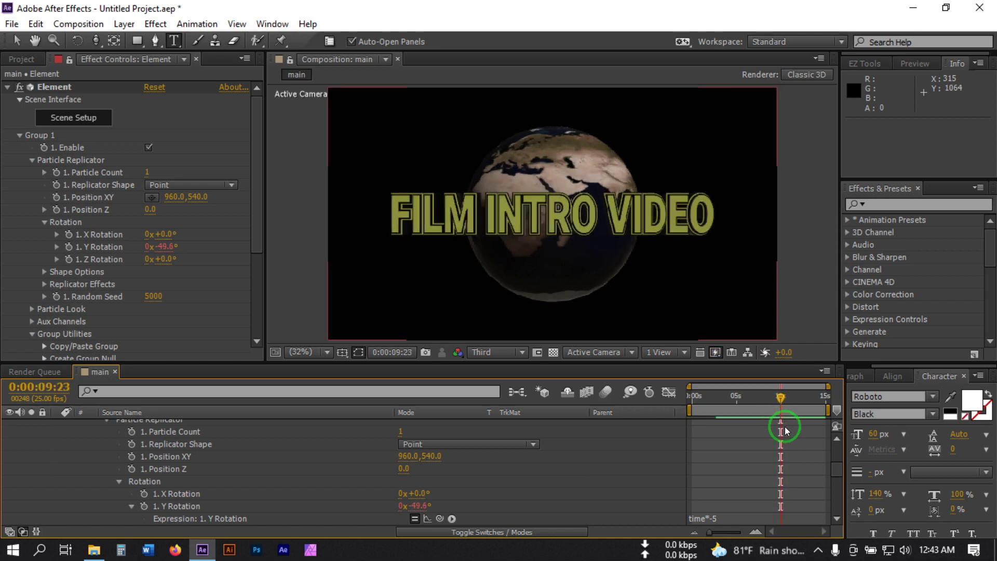
pyautogui.click(781, 405)
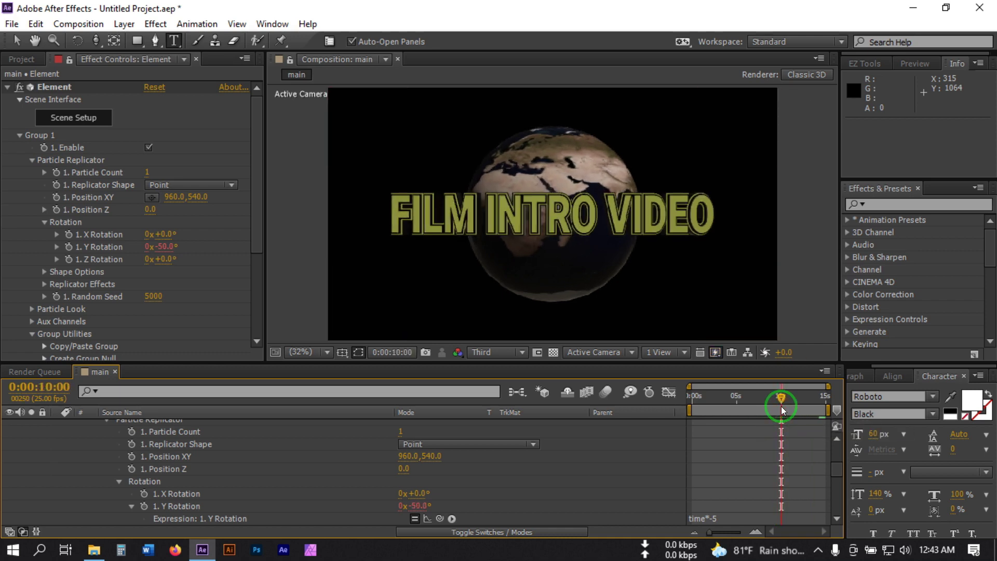
pyautogui.scroll(4, 114, 460)
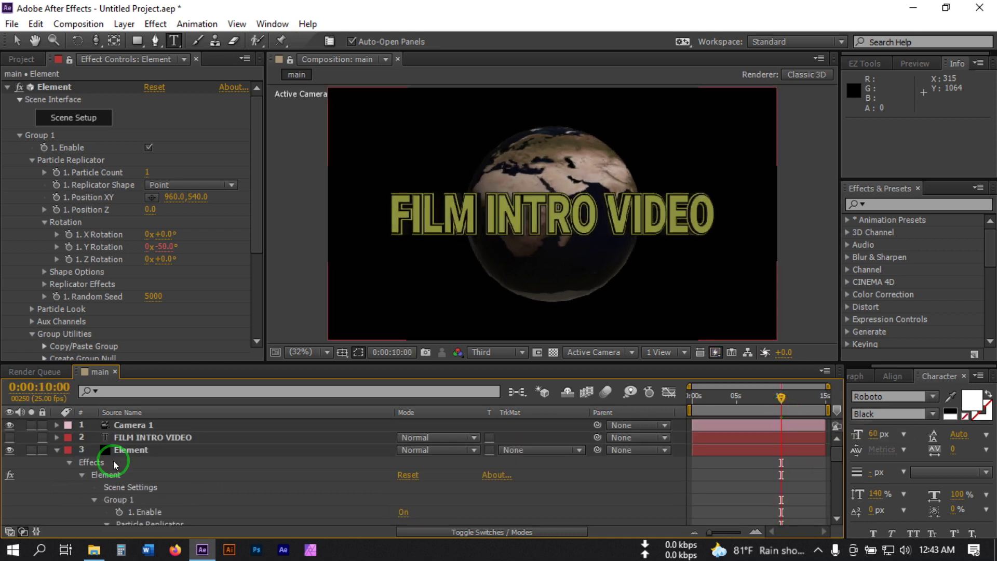
pyautogui.click(56, 452)
pyautogui.click(18, 137)
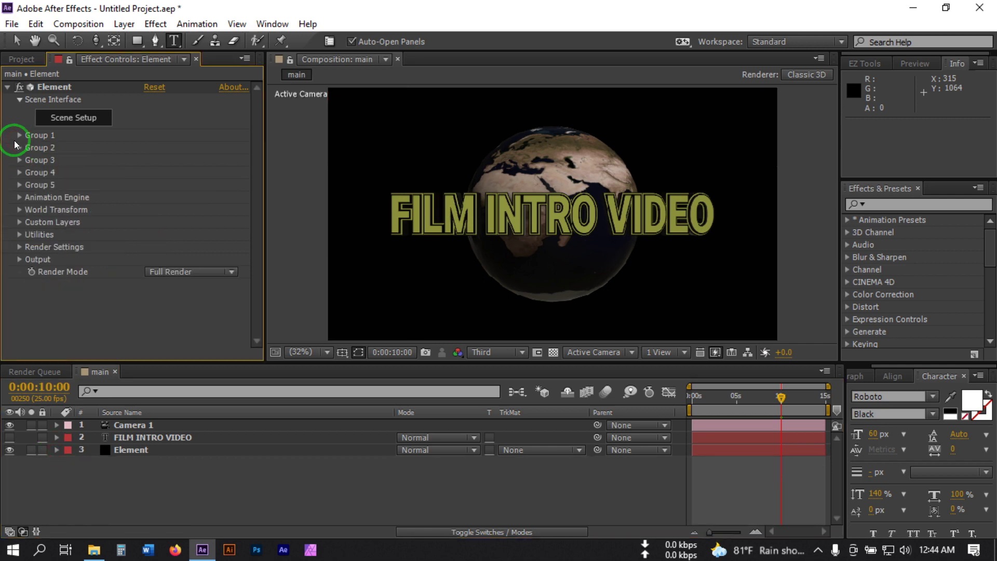
# In the Deform settings of Group 2's particle look, enable Bend and set the Bend Direction to 90°.
pyautogui.click(18, 151)
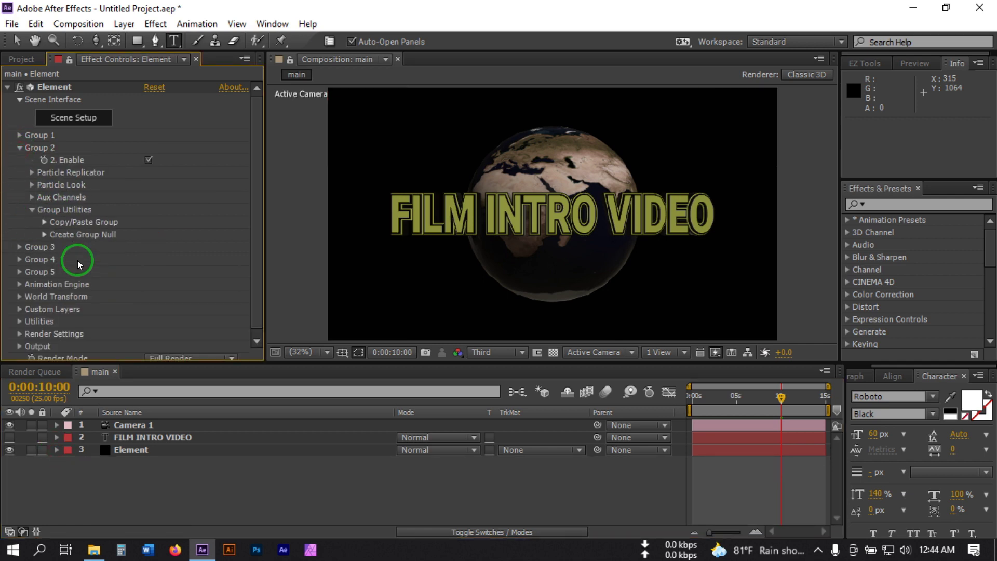
pyautogui.click(33, 184)
pyautogui.scroll(-2, 123, 246)
pyautogui.click(85, 232)
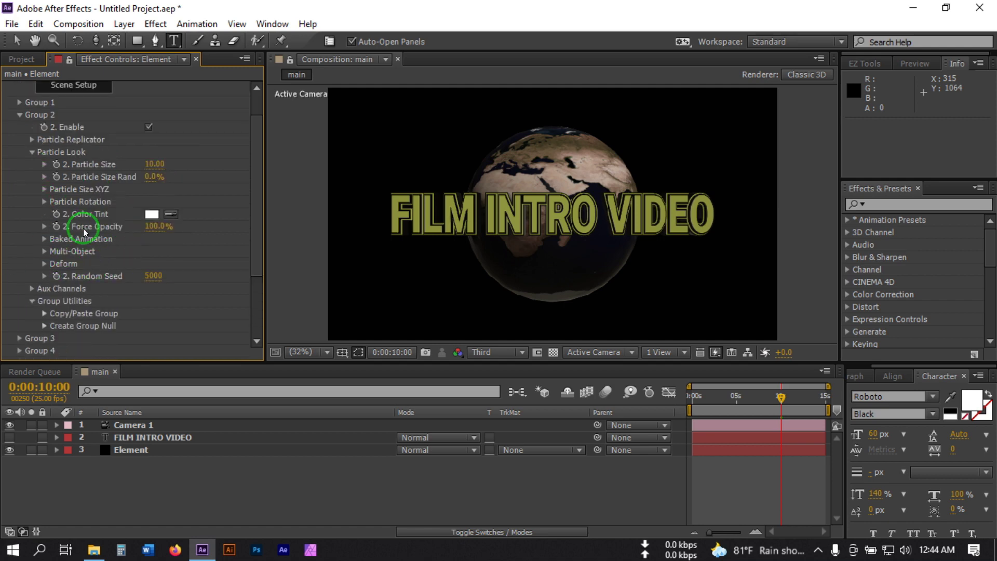
pyautogui.scroll(-2, 88, 232)
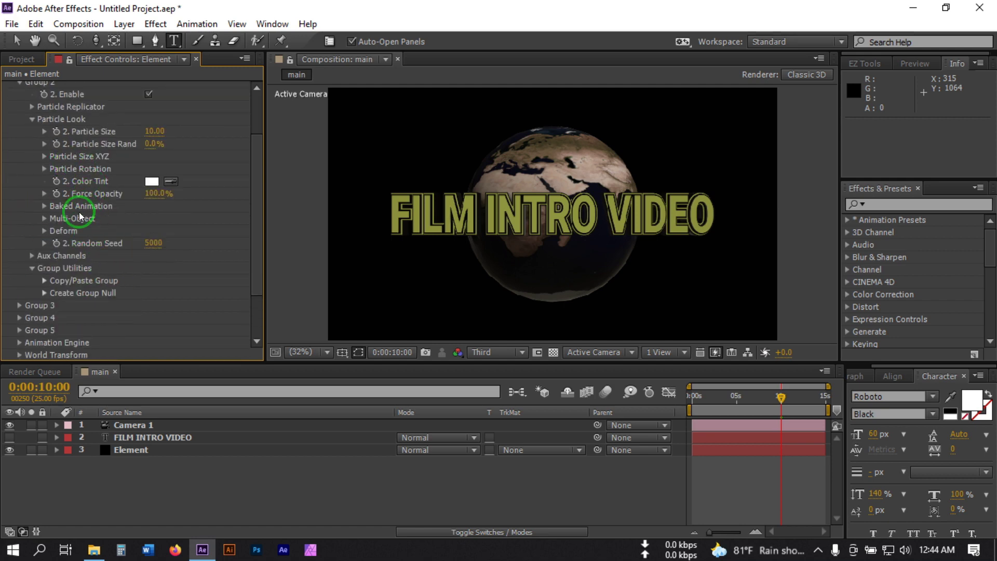
pyautogui.click(45, 231)
pyautogui.scroll(-2, 111, 257)
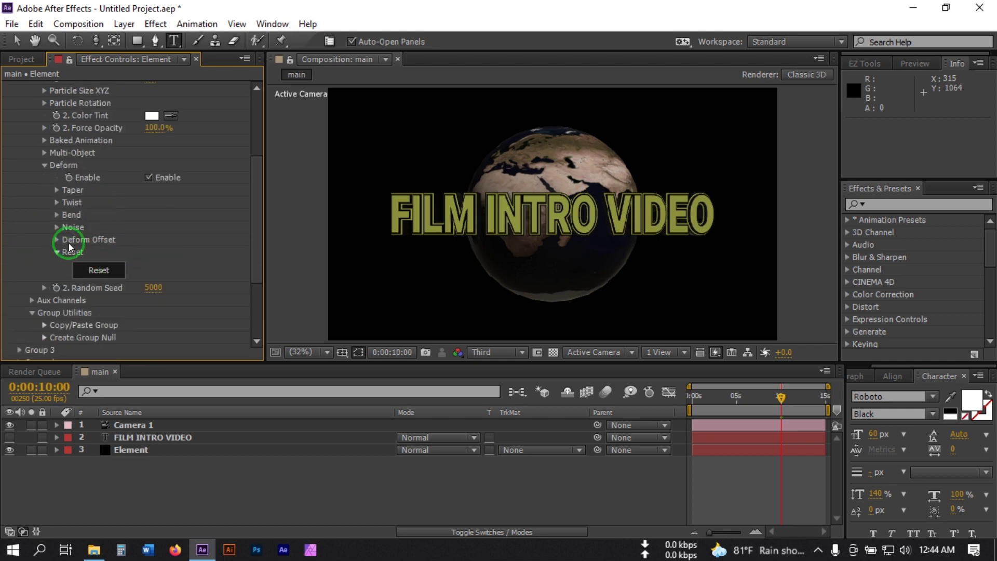
pyautogui.click(57, 215)
pyautogui.click(148, 227)
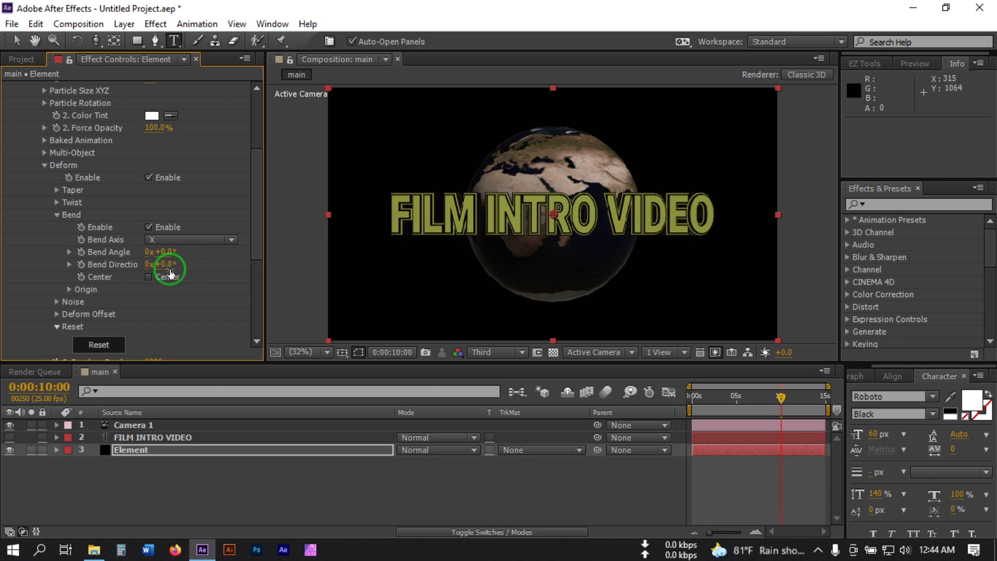
pyautogui.click(165, 265)
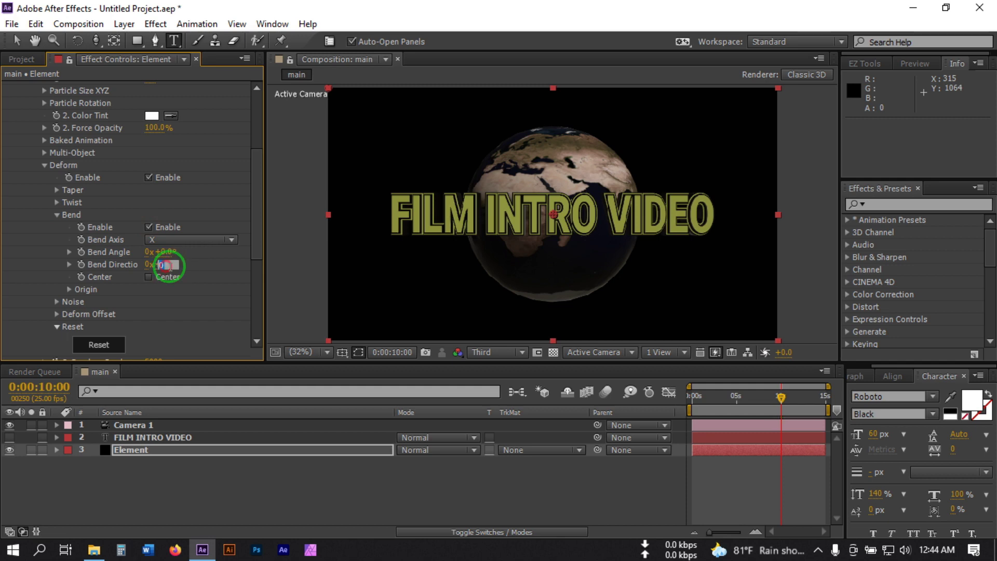
pyautogui.write('90')
pyautogui.click(203, 271)
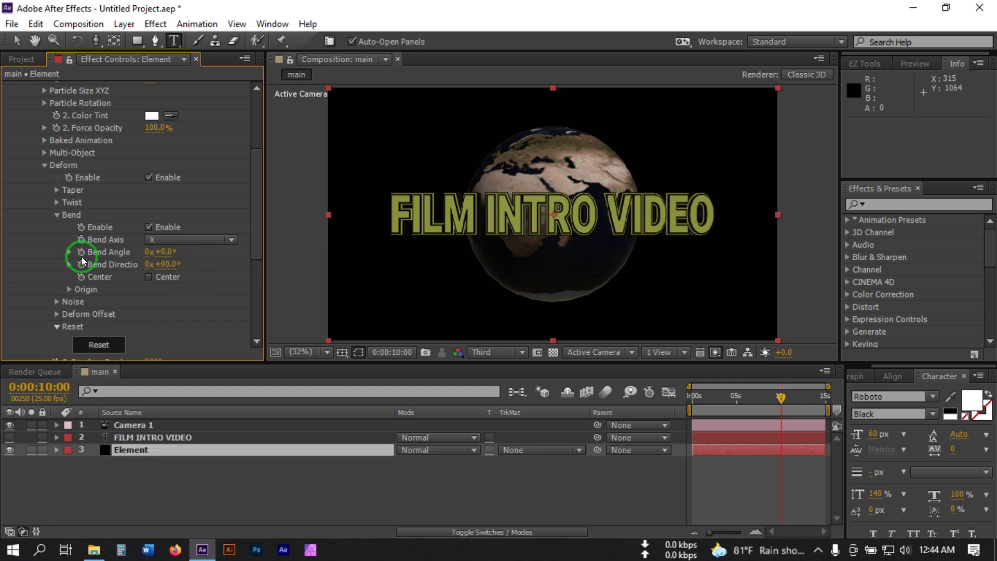
# Start keyframing Group 2's Bend Angle and replicator Y Rotation at 0:00:10:00, both at 0°.
pyautogui.click(81, 251)
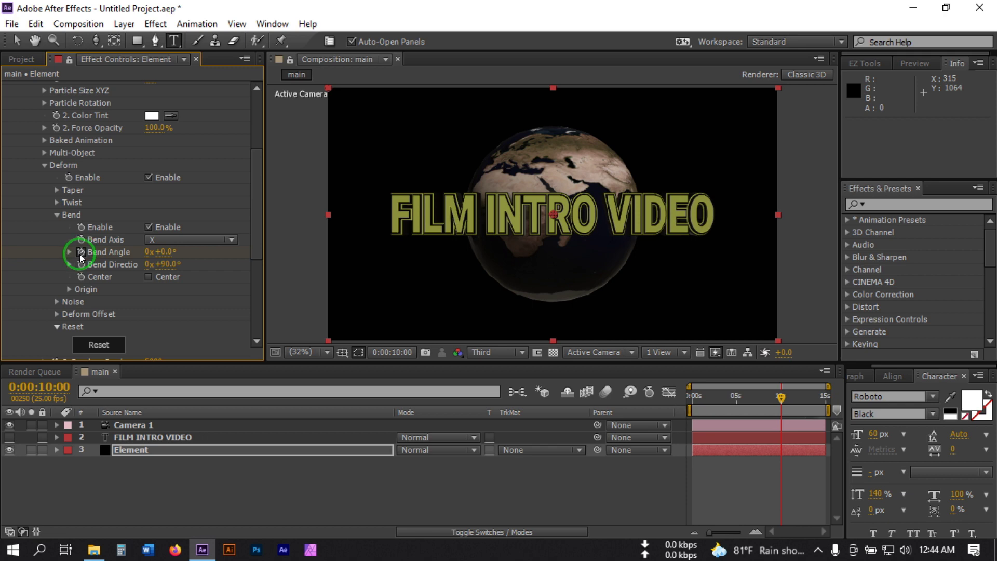
pyautogui.scroll(5, 178, 311)
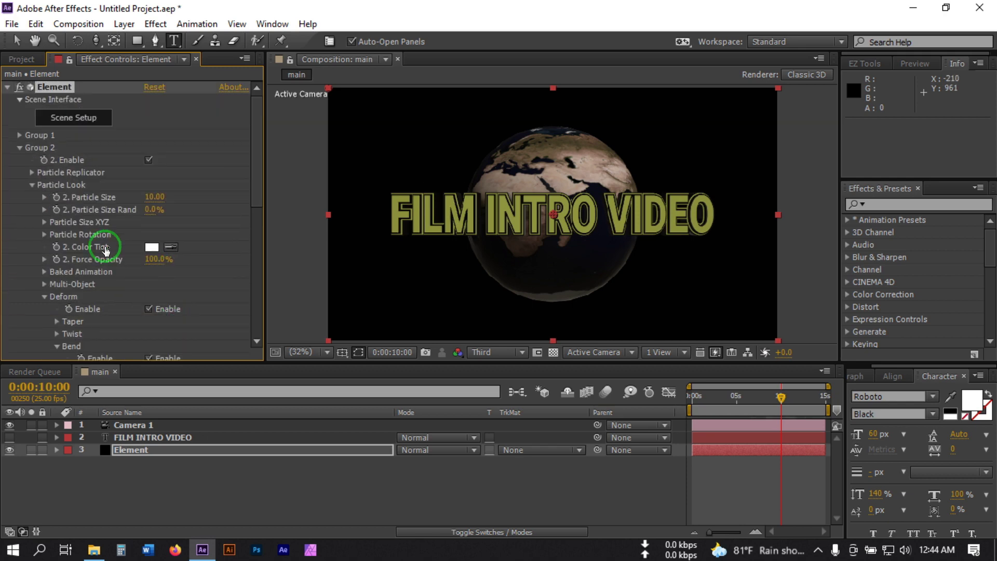
pyautogui.click(29, 173)
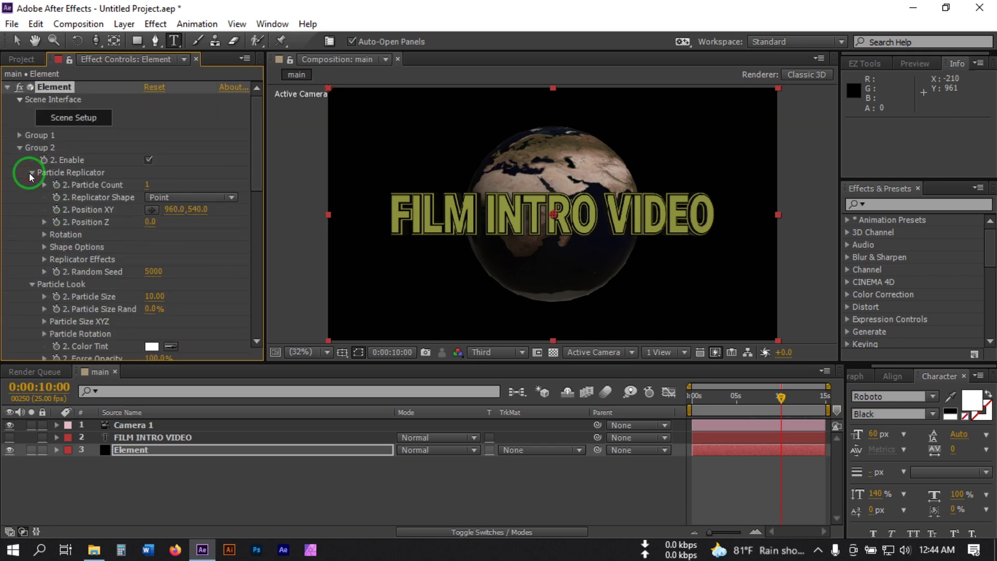
pyautogui.click(43, 234)
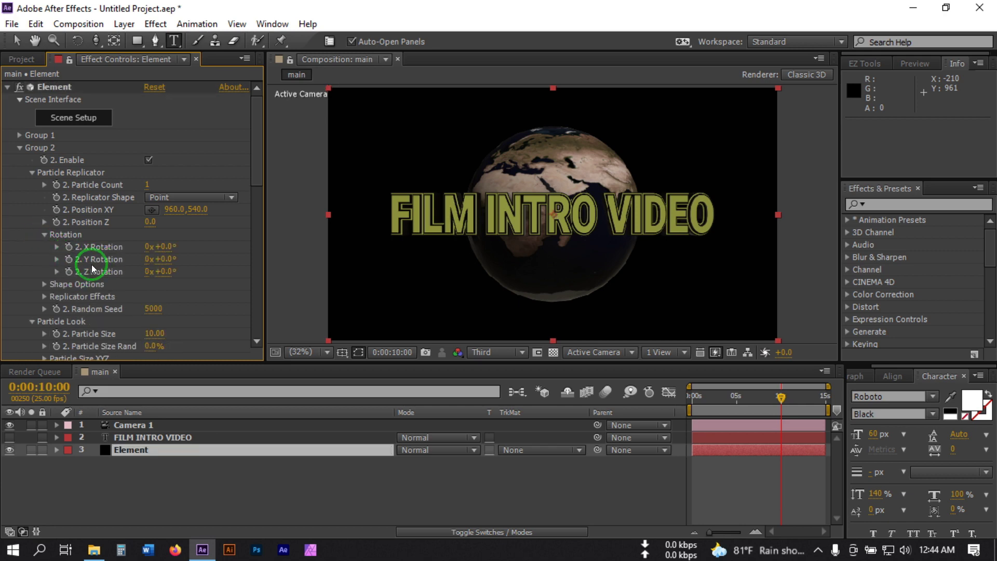
pyautogui.click(159, 259)
pyautogui.moveTo(158, 258); pyautogui.dragTo(147, 262)
pyautogui.hotkey('ctrl', 'z')
pyautogui.click(69, 259)
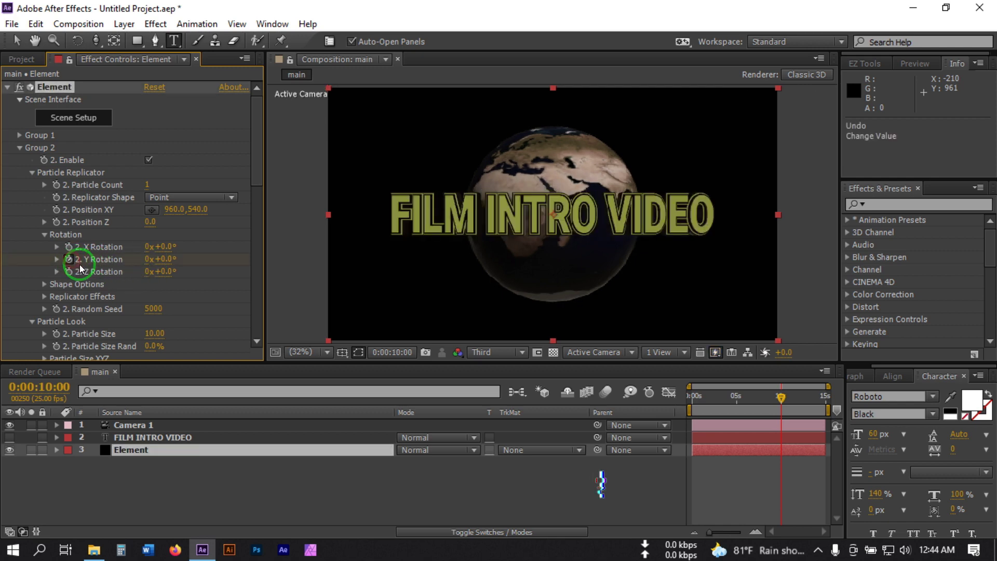
# At 0:00:02:03, set Group 2's Bend Angle to 145° so the title curves around the globe.
pyautogui.moveTo(768, 403); pyautogui.dragTo(710, 418)
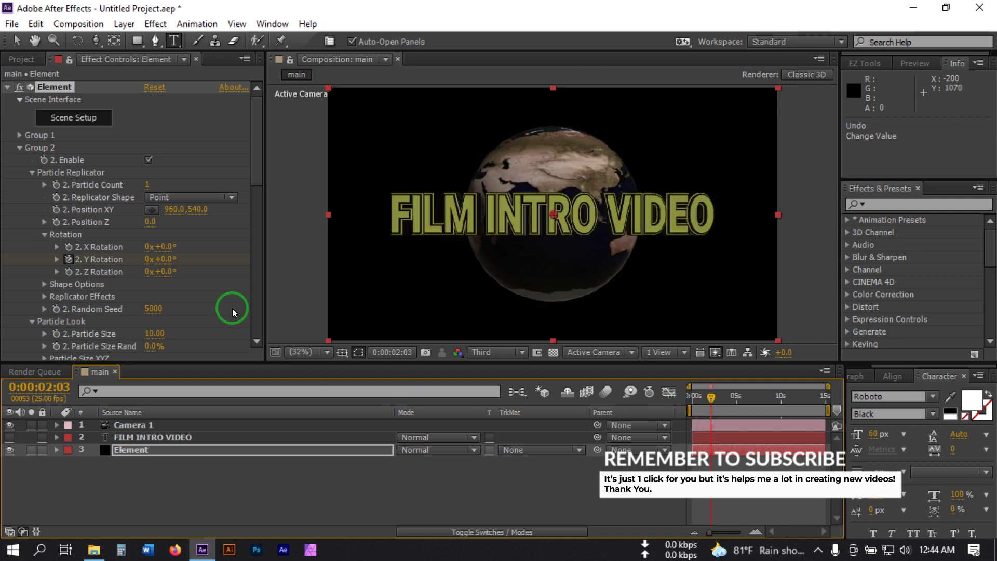
pyautogui.scroll(-7, 117, 269)
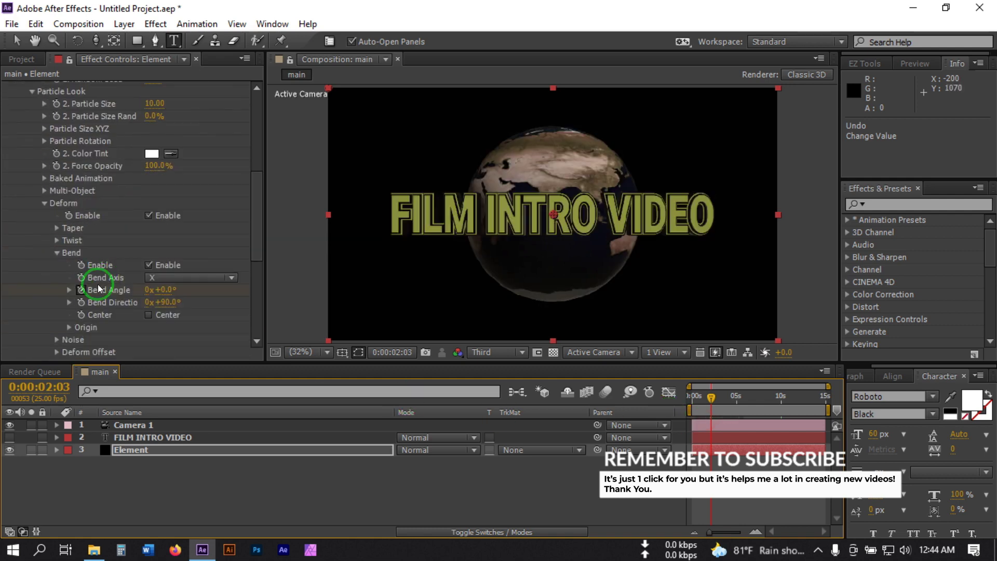
pyautogui.moveTo(156, 290)
pyautogui.mouseDown()
pyautogui.moveTo(133, 285)
pyautogui.moveTo(173, 298)
pyautogui.moveTo(290, 276)
pyautogui.moveTo(173, 294)
pyautogui.mouseUp()
pyautogui.click(173, 291)
pyautogui.write('145')
pyautogui.press('Return')
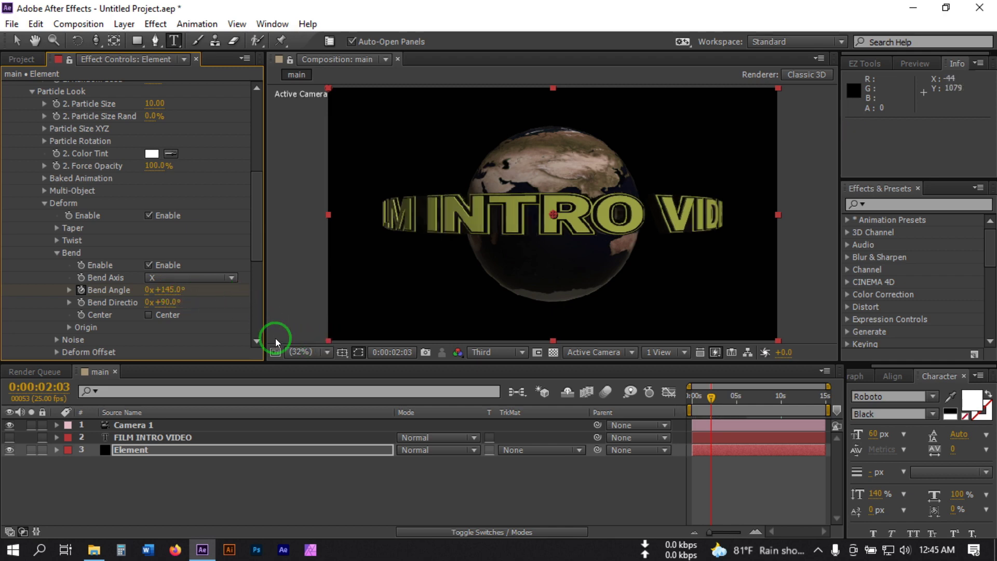
# Set Group 2's replicator Y Rotation to about -241° at 0:00:02:03.
pyautogui.scroll(3, 187, 249)
pyautogui.scroll(3, 132, 227)
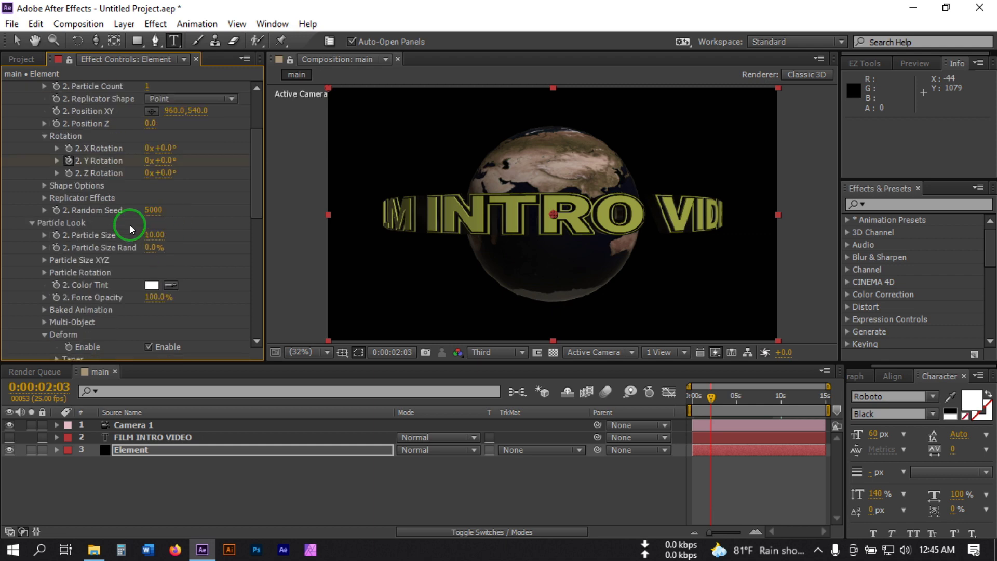
pyautogui.moveTo(156, 160); pyautogui.dragTo(134, 165)
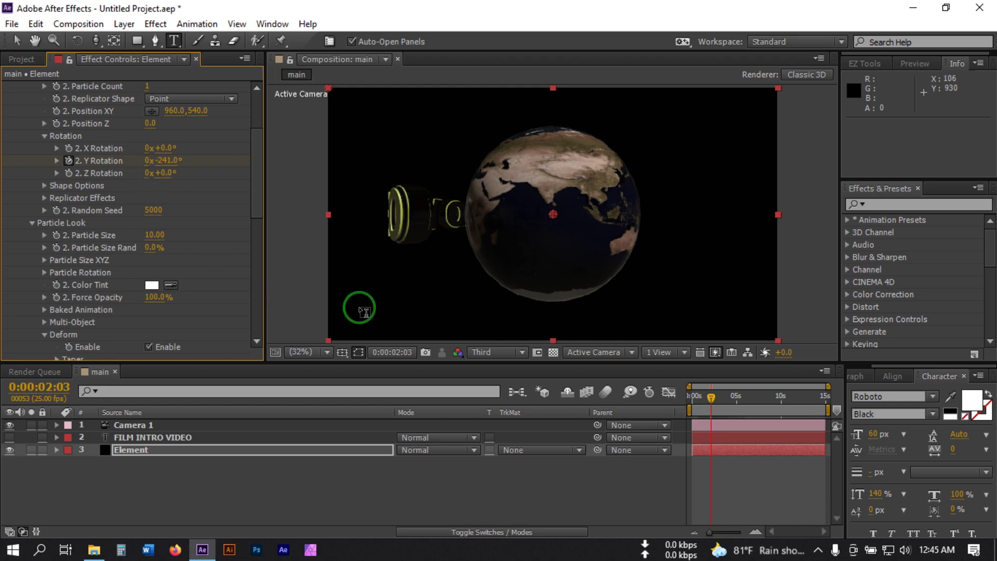
# Keyframe Camera 1's Point of Interest, Position, Orientation and X, Y and Z Rotation at 0:00:02:03.
pyautogui.click(137, 425)
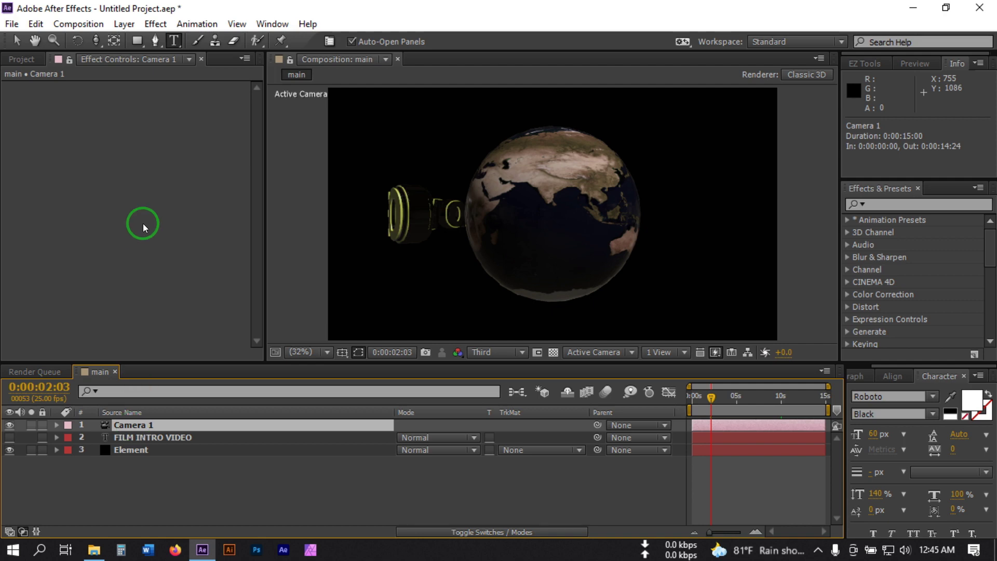
pyautogui.click(56, 425)
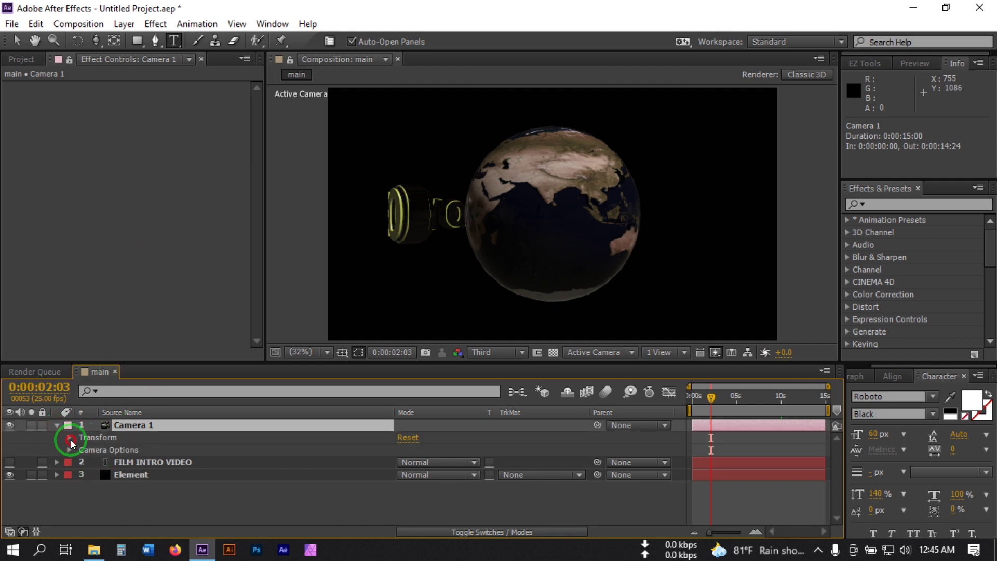
pyautogui.click(70, 439)
pyautogui.click(94, 449)
pyautogui.click(94, 462)
pyautogui.click(94, 475)
pyautogui.click(94, 487)
pyautogui.click(94, 499)
pyautogui.click(94, 513)
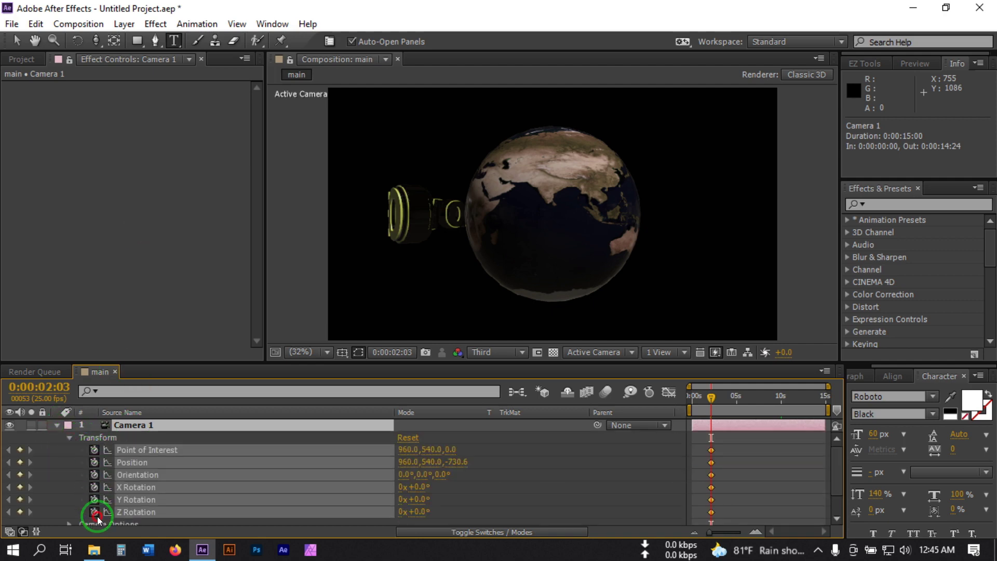
pyautogui.scroll(-2, 97, 517)
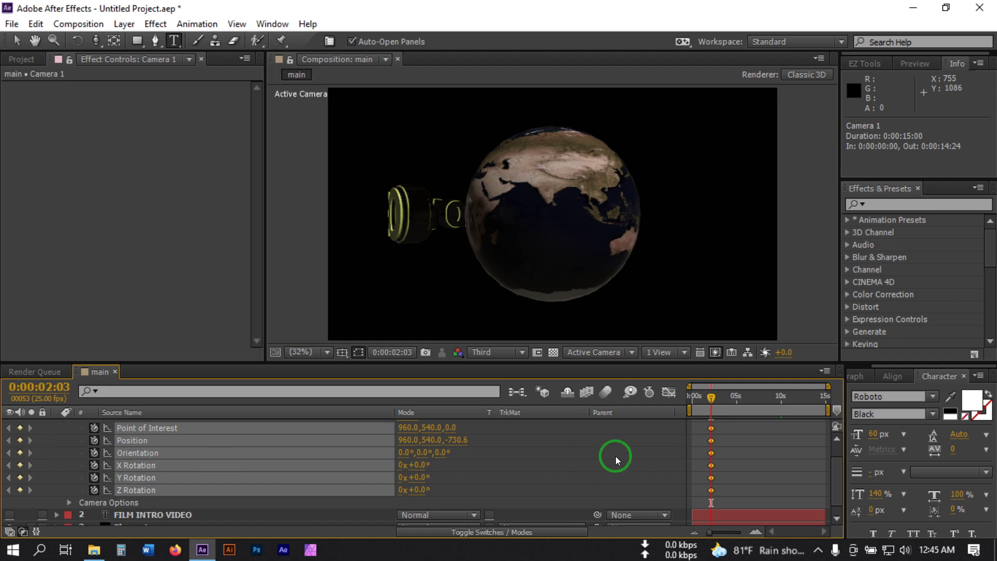
# Move all of Camera 1's transform keyframes from 0:00:02:03 to 0:00:10:00.
pyautogui.scroll(2, 720, 444)
pyautogui.moveTo(724, 444); pyautogui.dragTo(703, 525)
pyautogui.scroll(-3, 727, 512)
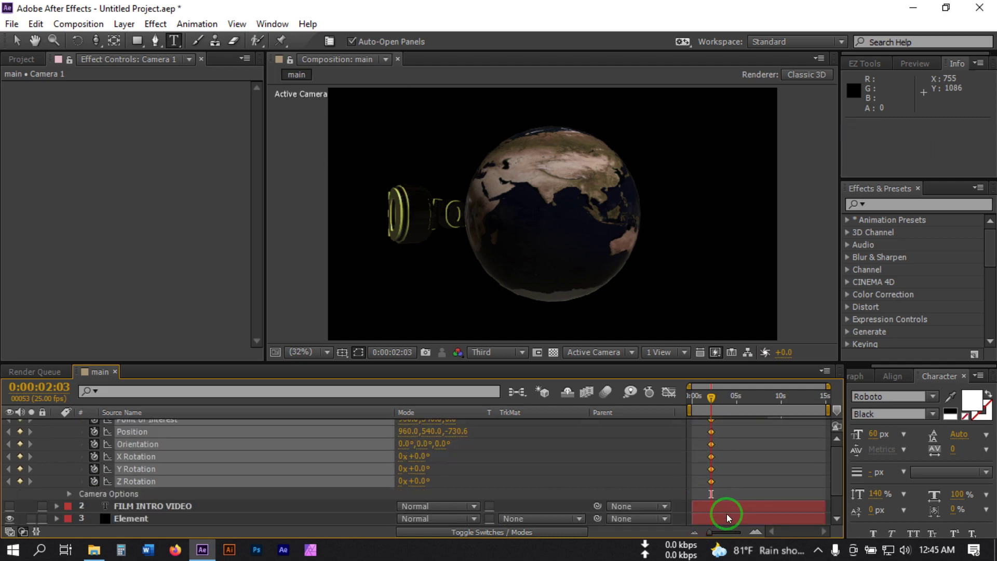
pyautogui.moveTo(711, 481); pyautogui.dragTo(774, 480)
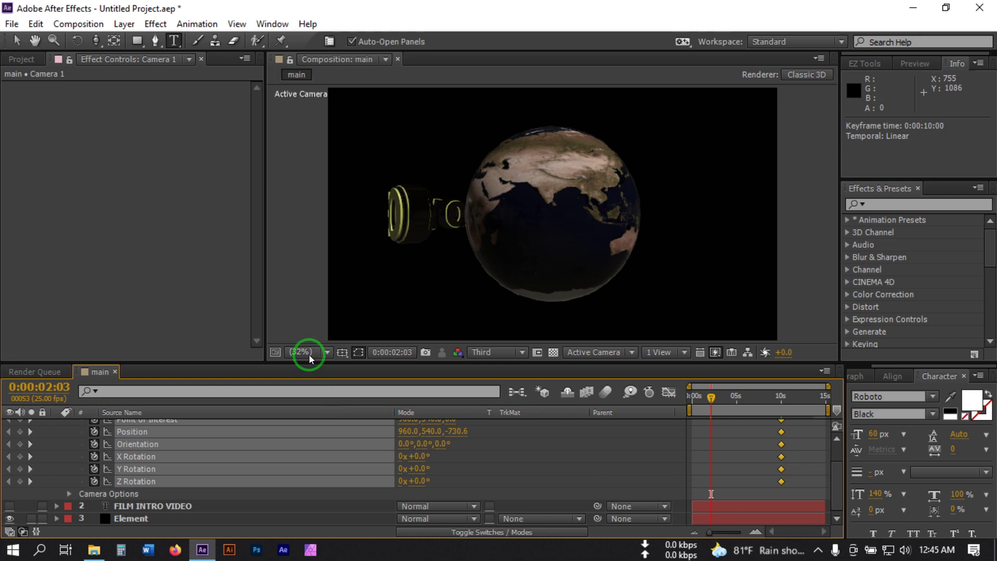
# At 0:00:02:03, pan Camera 1 and dolly it closer to the globe, undoing the last small camera adjustment.
pyautogui.moveTo(96, 40); pyautogui.dragTo(144, 72)
pyautogui.moveTo(545, 195); pyautogui.dragTo(429, 244)
pyautogui.moveTo(95, 40); pyautogui.dragTo(138, 88)
pyautogui.moveTo(467, 249); pyautogui.dragTo(407, 142)
pyautogui.moveTo(409, 187); pyautogui.dragTo(429, 153)
pyautogui.moveTo(96, 40); pyautogui.dragTo(148, 65)
pyautogui.moveTo(467, 205); pyautogui.dragTo(473, 202)
pyautogui.hotkey('ctrl', 'z')
# Set Camera 1's Z Rotation to 37° at 0:00:02:03.
pyautogui.click(412, 456)
pyautogui.click(408, 467)
pyautogui.click(409, 480)
pyautogui.moveTo(423, 480)
pyautogui.mouseDown()
pyautogui.moveTo(452, 476)
pyautogui.moveTo(415, 479)
pyautogui.moveTo(438, 476)
pyautogui.moveTo(429, 482)
pyautogui.mouseUp()
# Refine Camera 1's framing at 0:00:02:03 by tracking and dollying it to a Position of about 1142.6, 512.7, -292.2.
pyautogui.moveTo(95, 40); pyautogui.dragTo(148, 73)
pyautogui.moveTo(423, 244); pyautogui.dragTo(381, 250)
pyautogui.moveTo(95, 40); pyautogui.dragTo(141, 85)
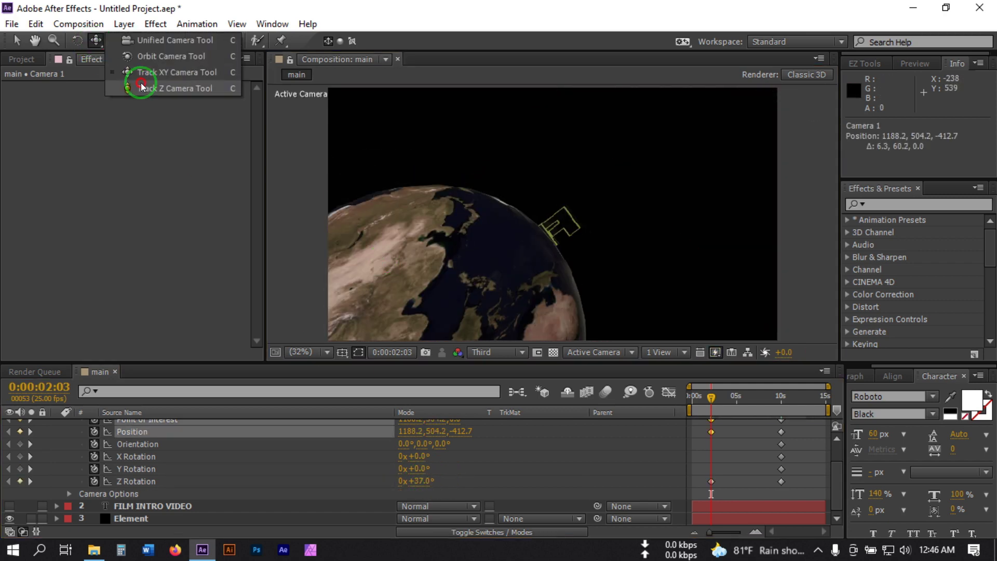
pyautogui.moveTo(468, 182); pyautogui.dragTo(467, 218)
pyautogui.moveTo(89, 38); pyautogui.dragTo(148, 72)
pyautogui.moveTo(403, 229); pyautogui.dragTo(503, 297)
# Reveal the Element layer's keyframed properties and set Group 2's Bend Angle to 125° at 0:00:02:03.
pyautogui.scroll(2, 182, 474)
pyautogui.click(118, 425)
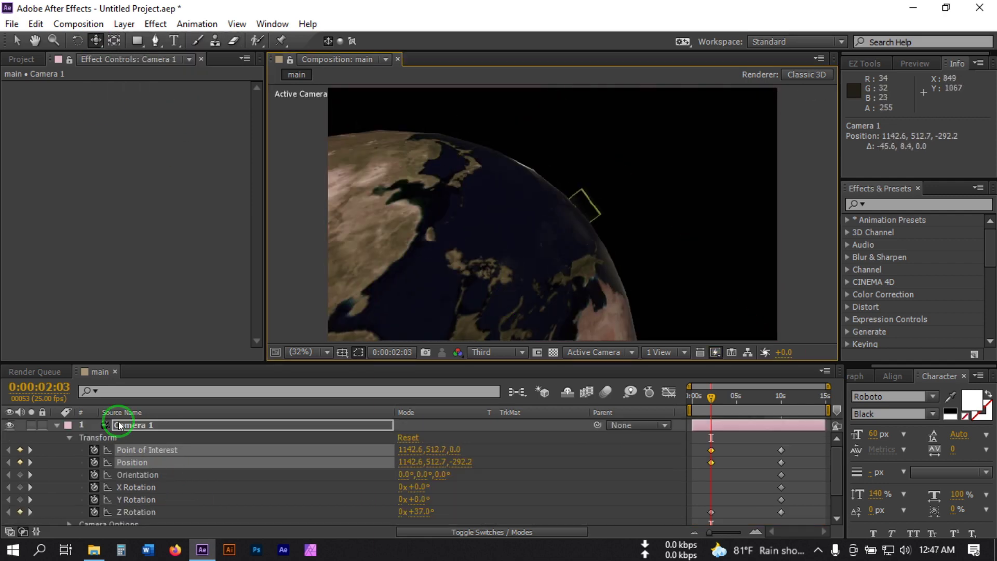
pyautogui.scroll(-2, 156, 473)
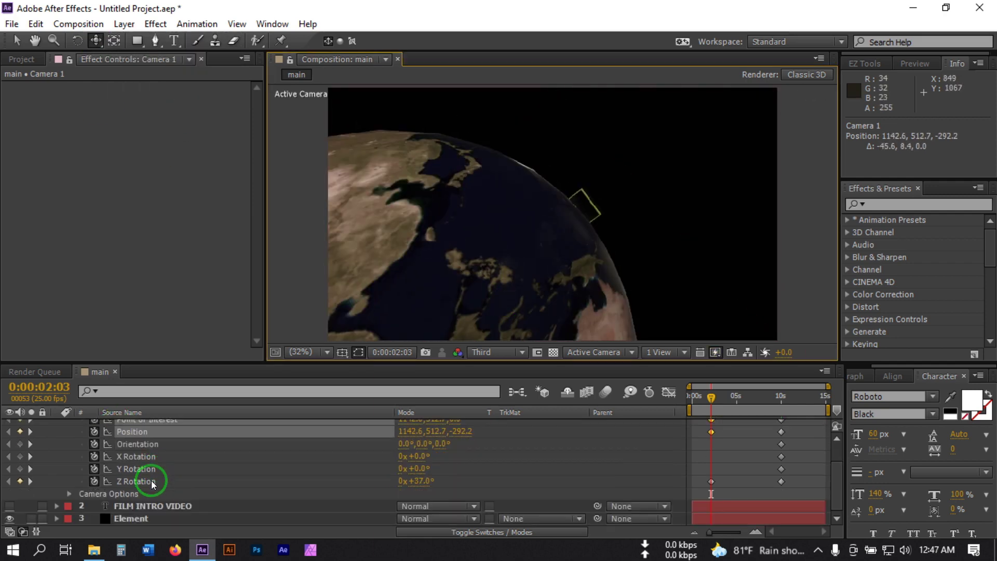
pyautogui.click(145, 518)
pyautogui.press('u')
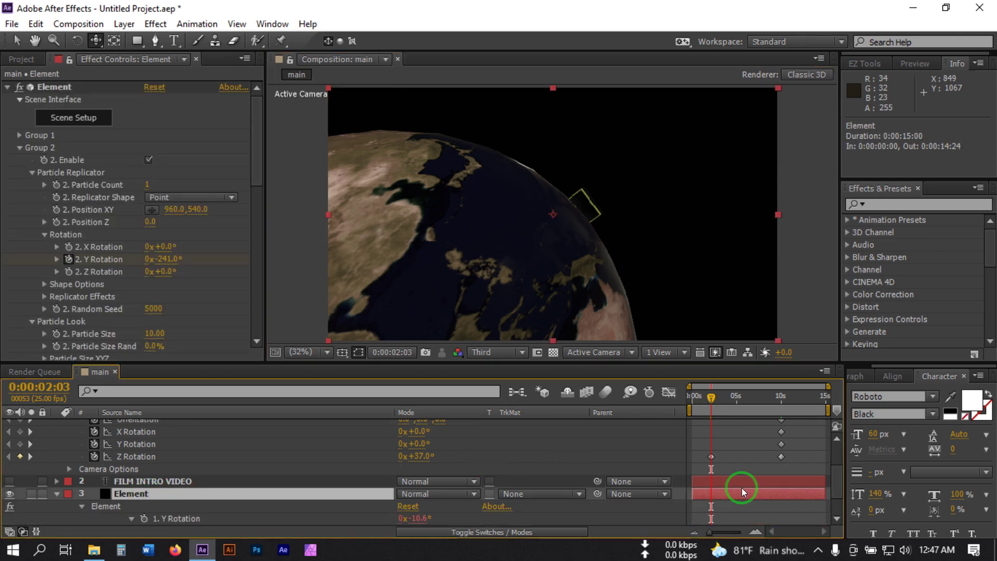
pyautogui.scroll(-3, 742, 493)
pyautogui.click(712, 507)
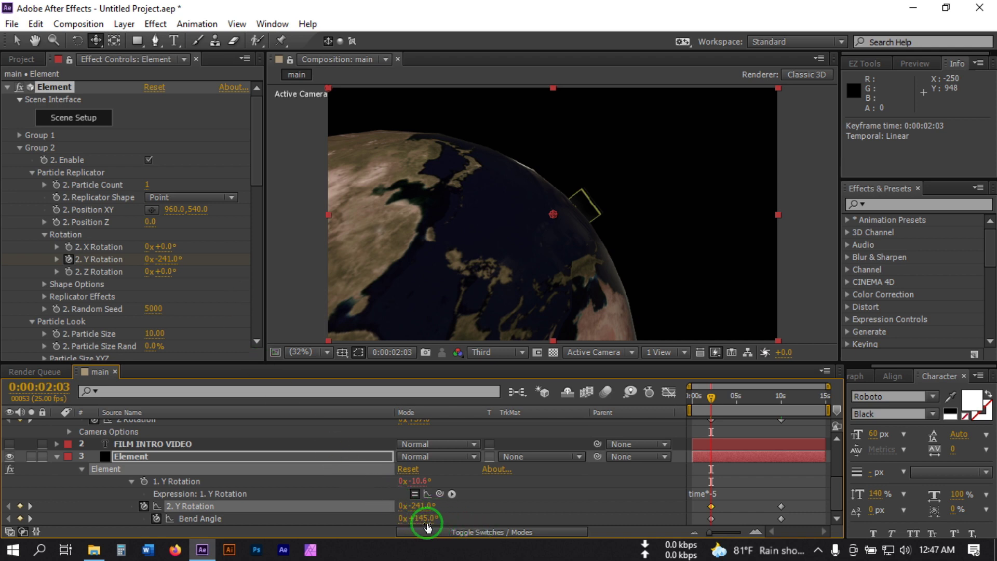
pyautogui.moveTo(423, 520); pyautogui.dragTo(396, 518)
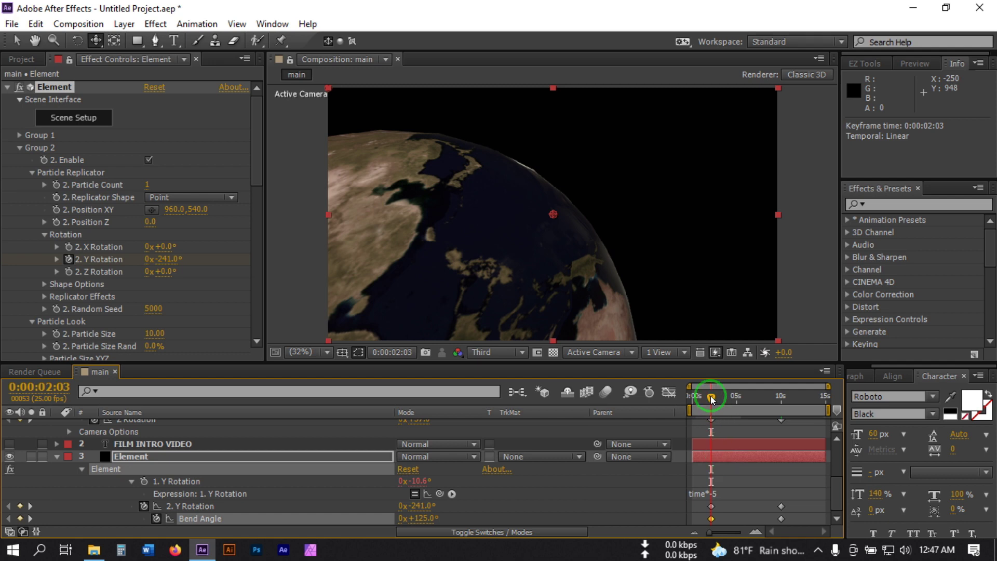
# Move Camera 1's Point of Interest, Position and Z Rotation keyframes from 0:00:02:03 to 0:00:00:00, and go to the first frame.
pyautogui.scroll(3, 733, 503)
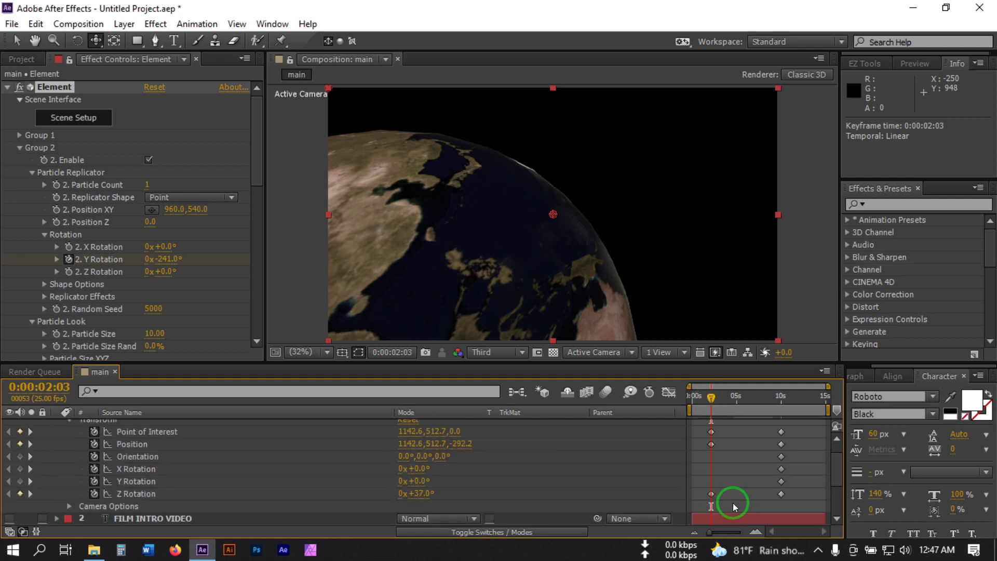
pyautogui.scroll(1, 730, 496)
pyautogui.moveTo(708, 489)
pyautogui.mouseDown()
pyautogui.moveTo(693, 530)
pyautogui.moveTo(699, 462)
pyautogui.moveTo(706, 487)
pyautogui.moveTo(692, 488)
pyautogui.mouseUp()
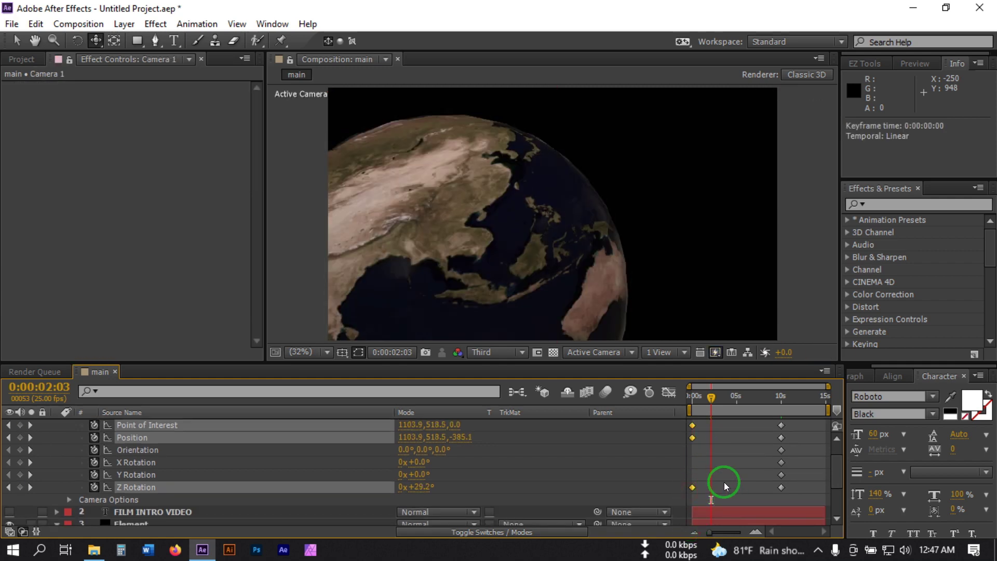
pyautogui.click(690, 401)
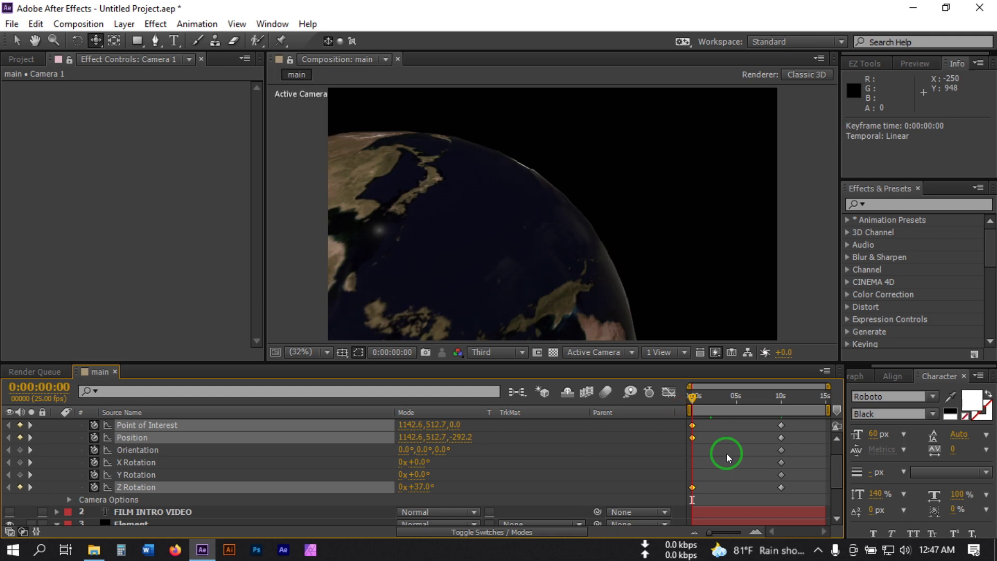
# Move Group 2's Y Rotation and Bend Angle keyframes to 0:00:00:00 and scrub through the animation to check it.
pyautogui.scroll(-3, 727, 456)
pyautogui.moveTo(716, 504); pyautogui.dragTo(691, 508)
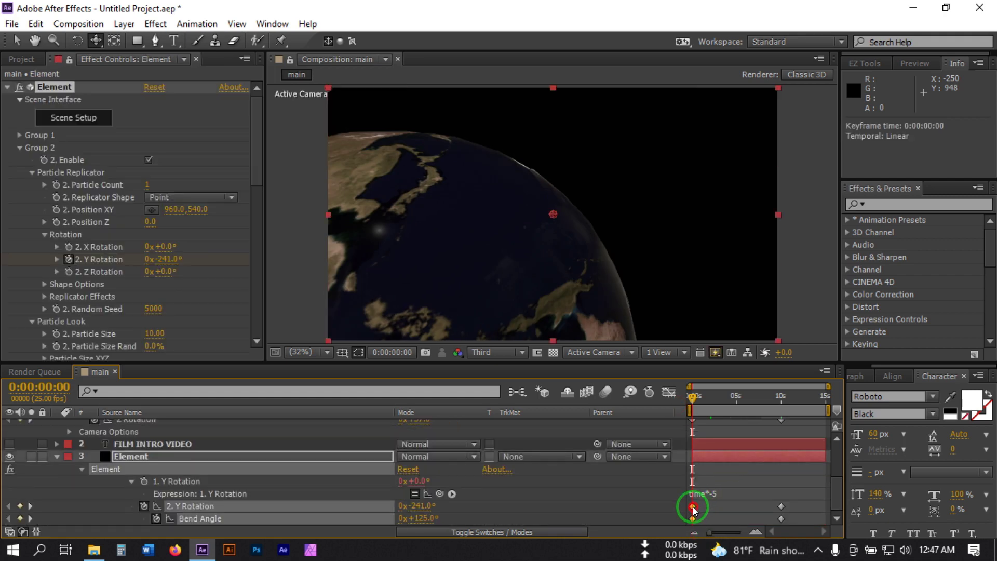
pyautogui.scroll(3, 716, 441)
pyautogui.moveTo(776, 410); pyautogui.dragTo(741, 406)
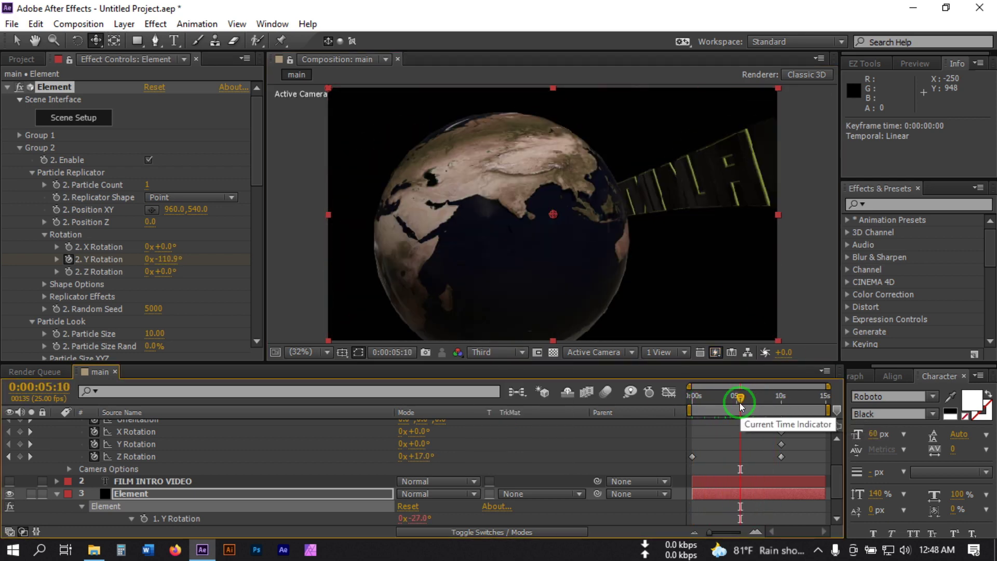
# Set the vertical scale of the FILM INTRO VIDEO text to 160%.
pyautogui.doubleClick(132, 481)
pyautogui.click(874, 494)
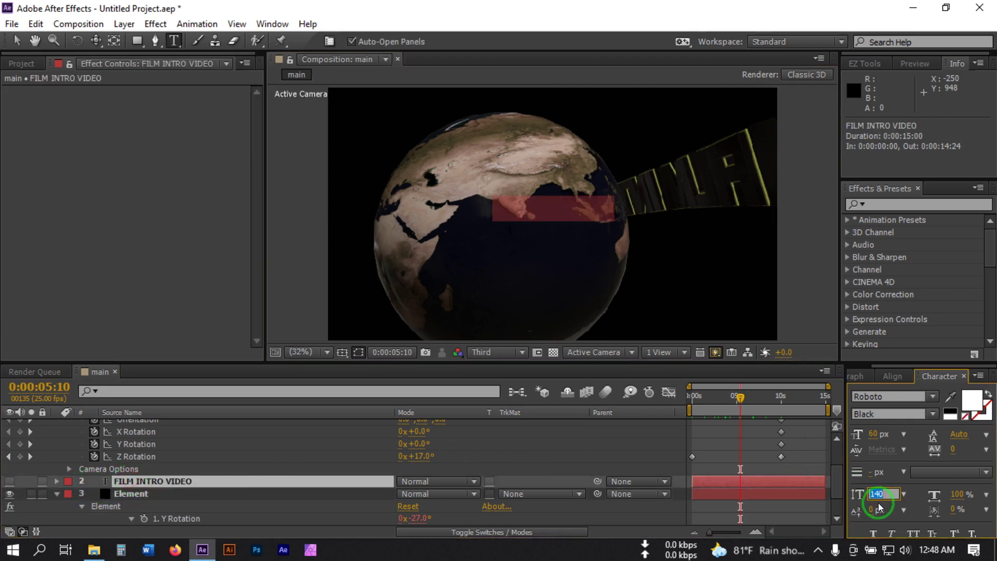
pyautogui.write('160')
pyautogui.press('Return')
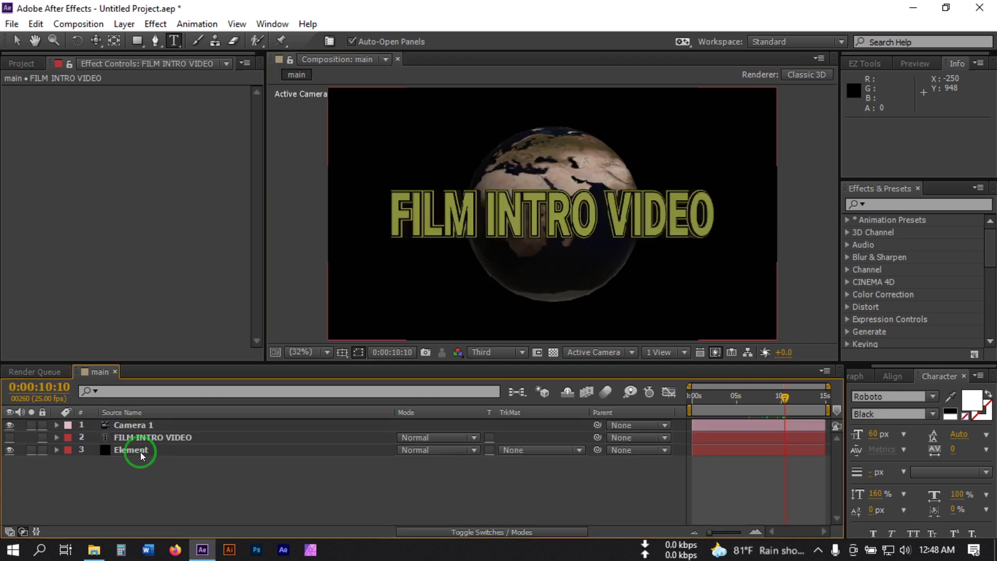
# Enlarge the Sphere Model's scale in the Element layer's Scene Setup and apply the change.
pyautogui.click(141, 456)
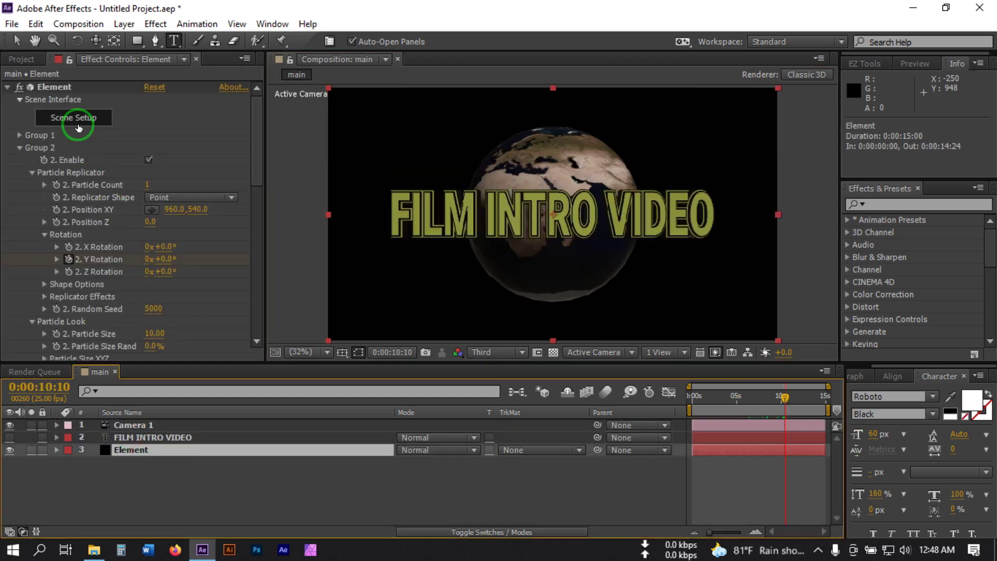
pyautogui.click(72, 123)
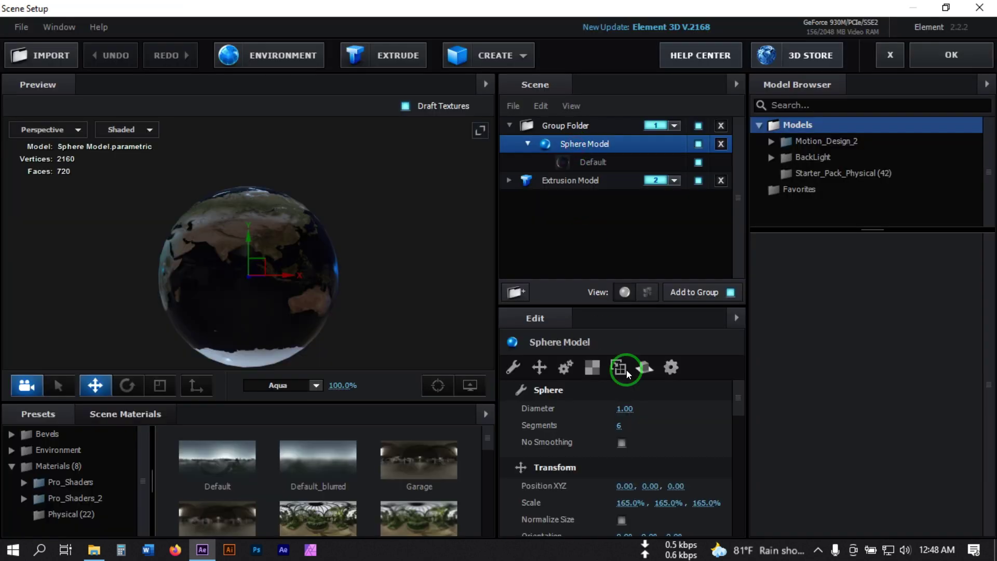
pyautogui.click(625, 503)
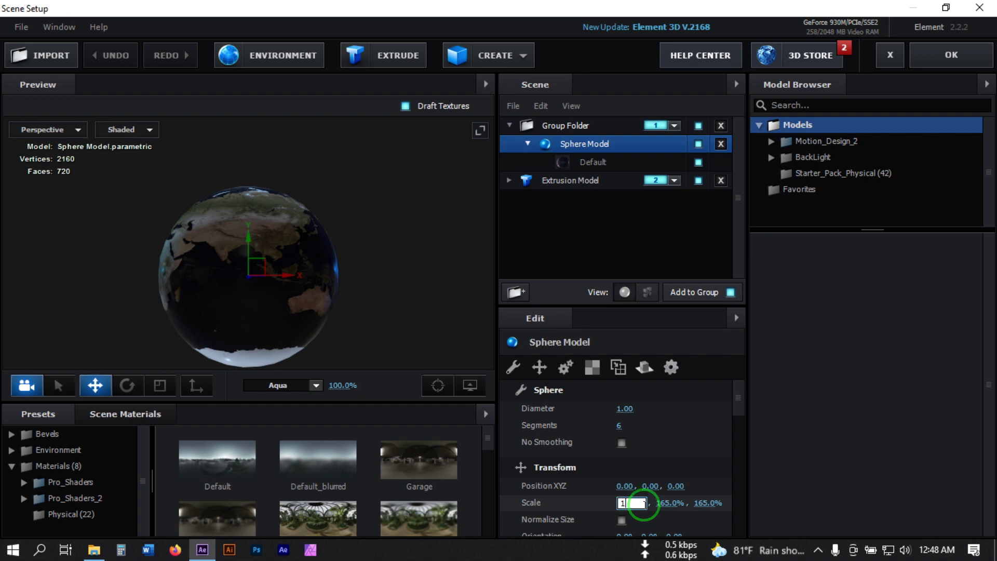
pyautogui.write('0')
pyautogui.press('Return')
pyautogui.click(947, 57)
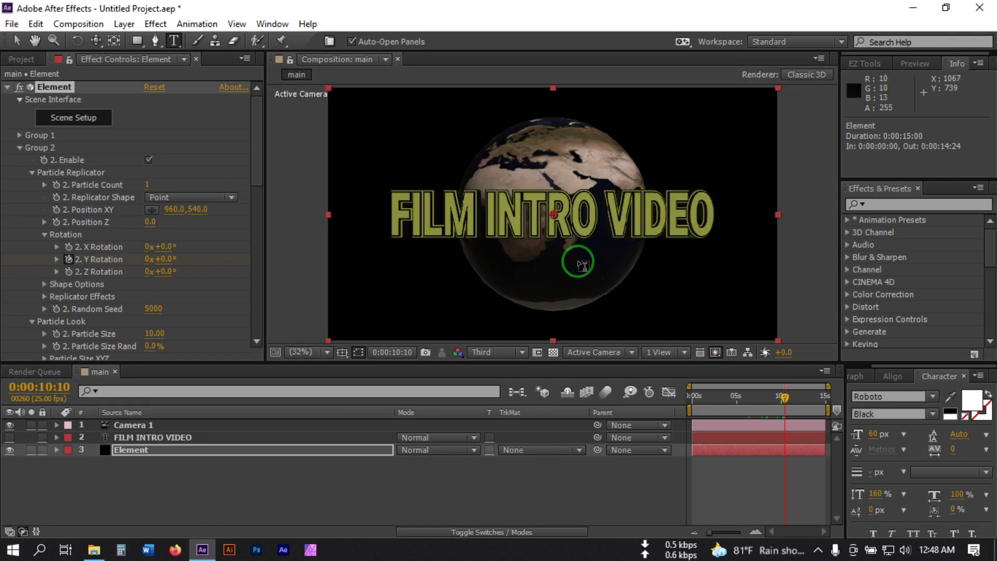
# Add a new black 1920 × 1080 solid named Flare to the main composition.
pyautogui.click(123, 497)
pyautogui.rightClick(115, 499)
pyautogui.click(156, 343)
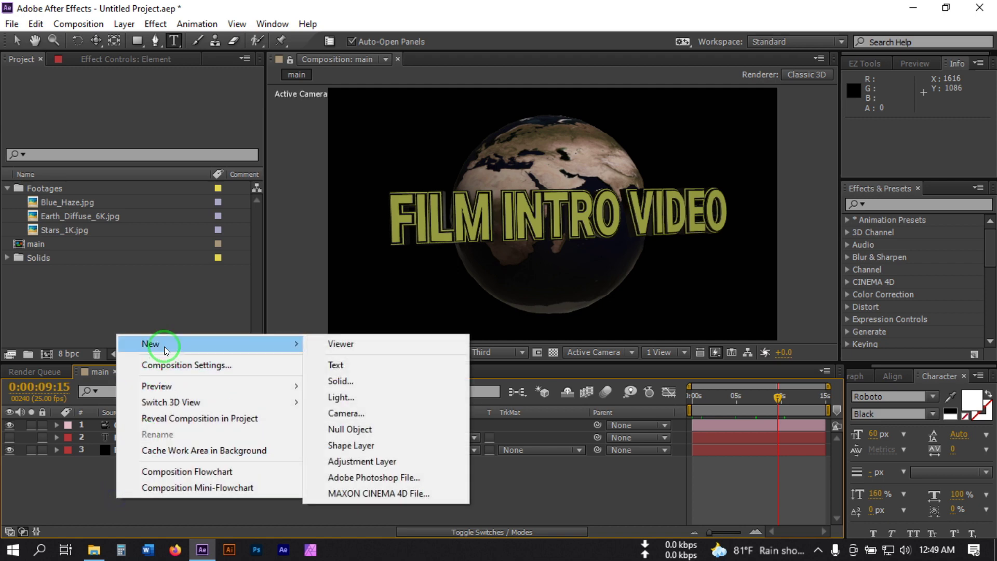
pyautogui.click(214, 346)
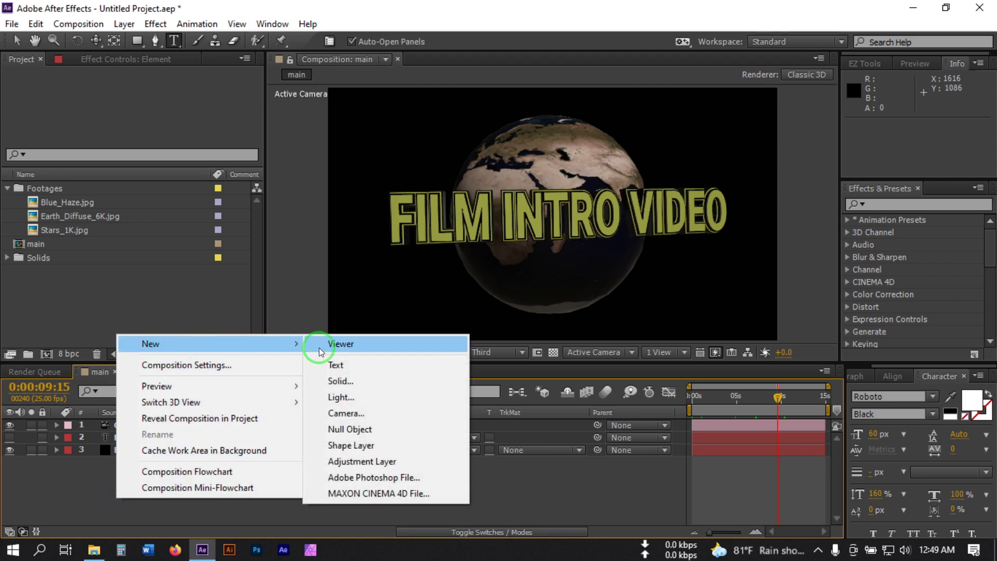
pyautogui.click(381, 381)
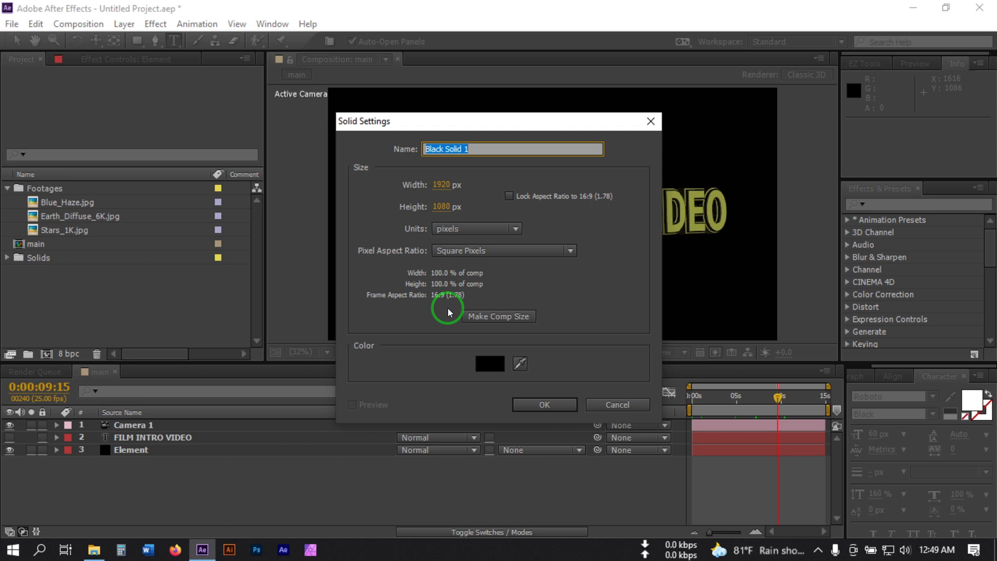
pyautogui.click(544, 404)
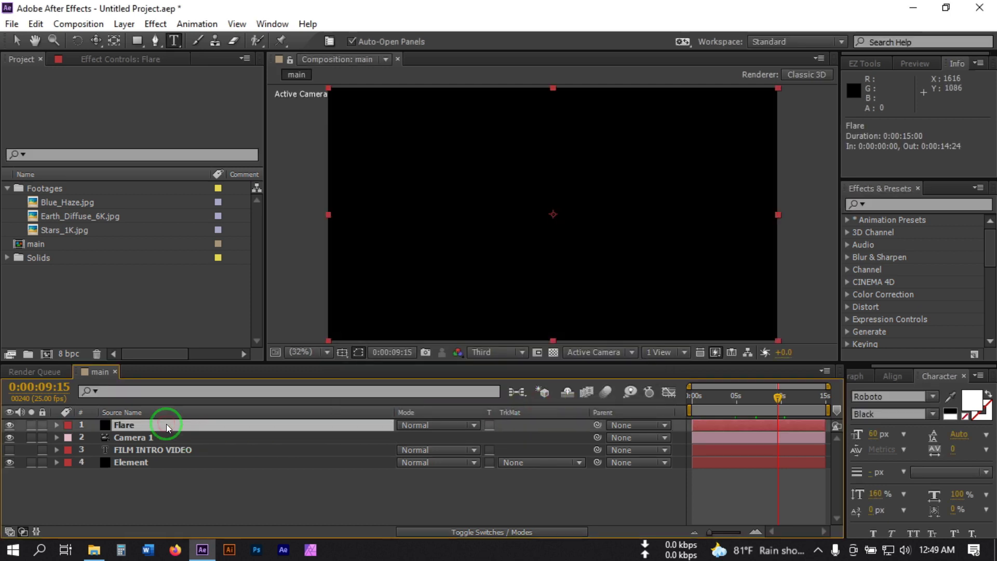
# Find the Lens Flare effect and apply it to the Flare layer.
pyautogui.hotkey('ctrl', 'space')
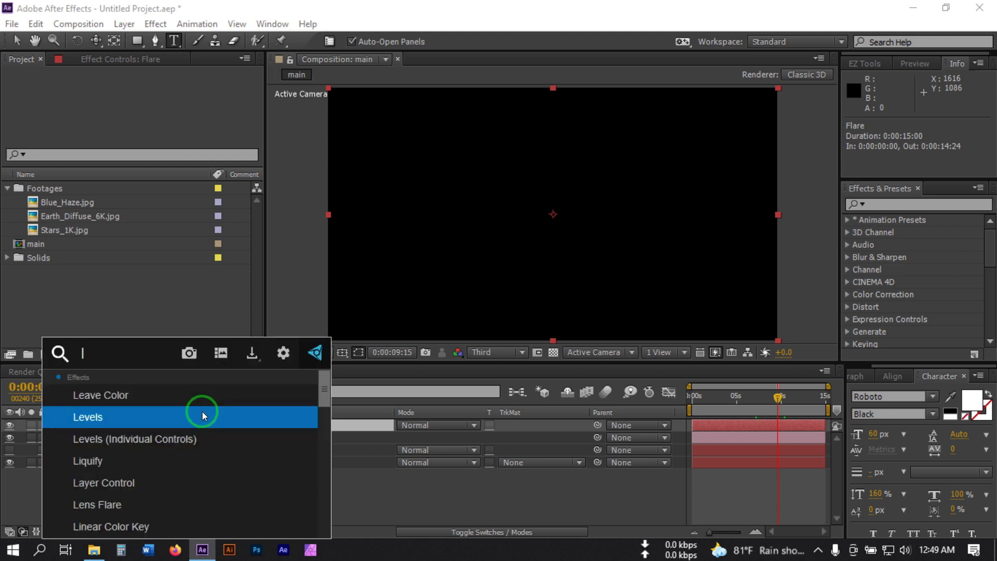
pyautogui.write('la')
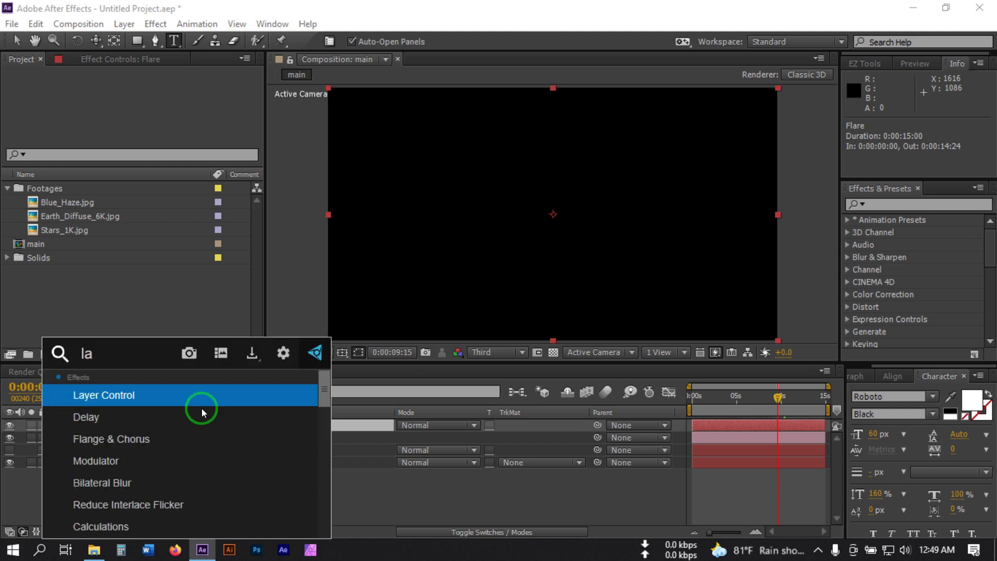
pyautogui.hotkey('ctrl', 'a')
pyautogui.write('fa')
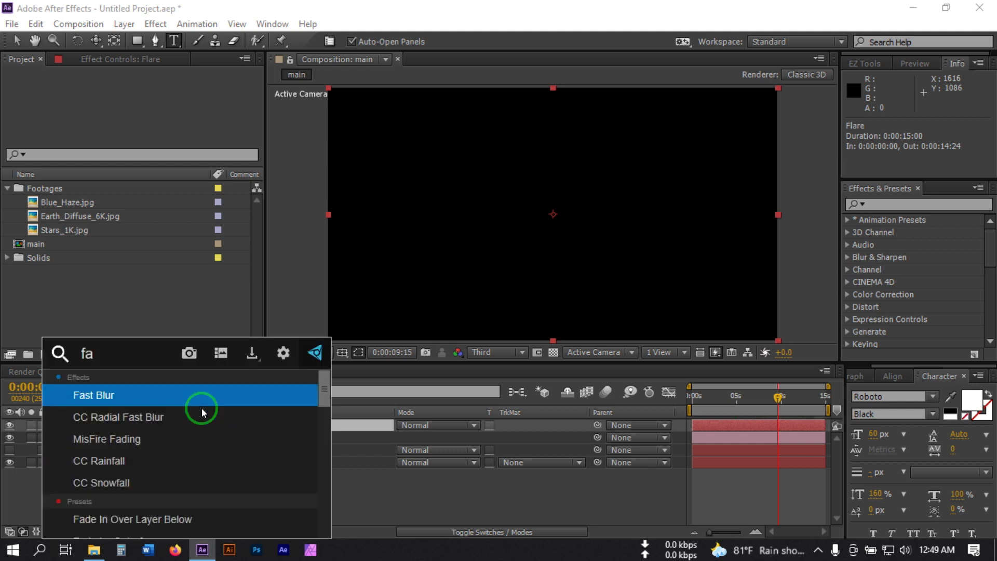
pyautogui.press('BackSpace')
pyautogui.write('l')
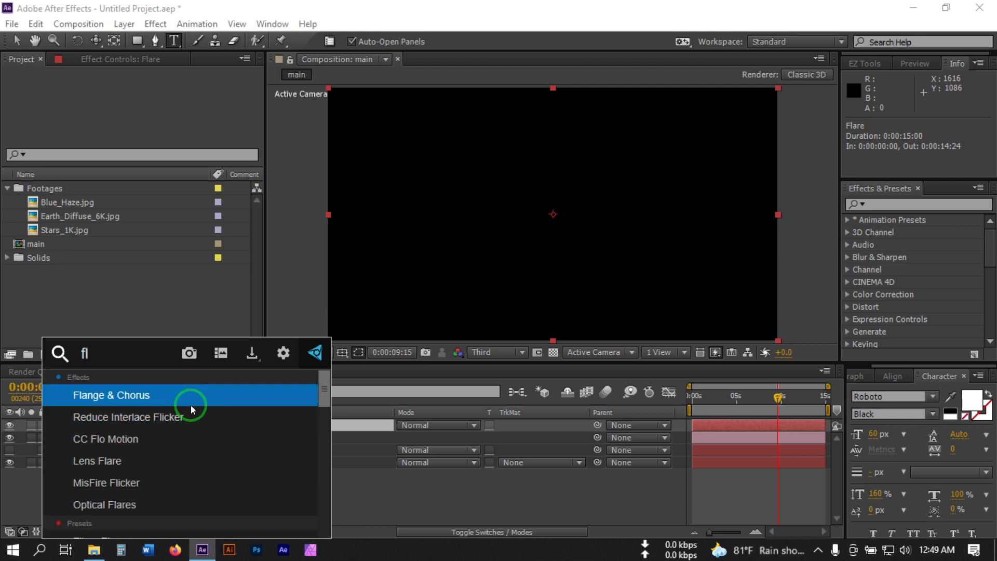
pyautogui.click(144, 461)
pyautogui.press('v')
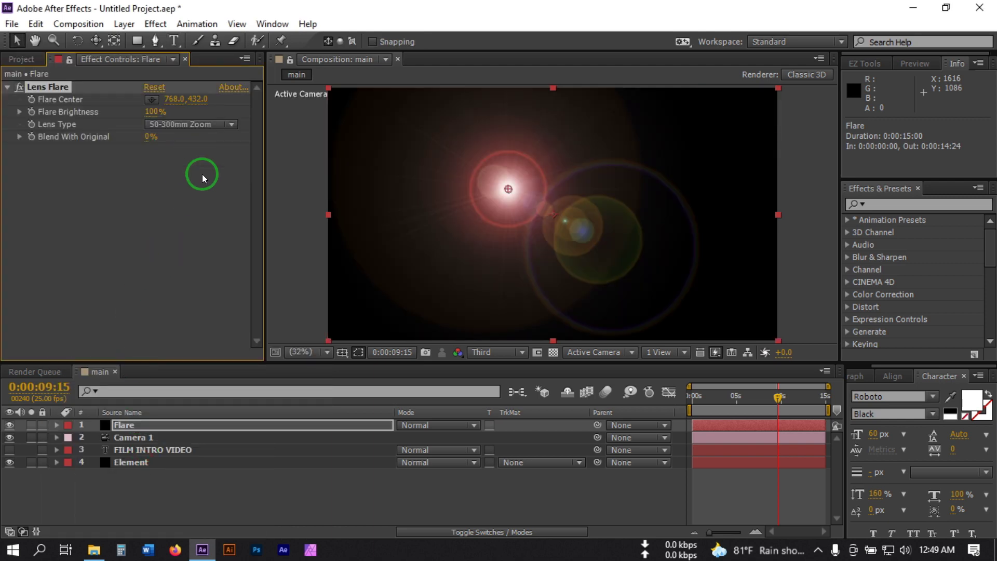
# Set the Flare layer's blending mode to Add and its Lens Type to 105mm Prime.
pyautogui.click(417, 426)
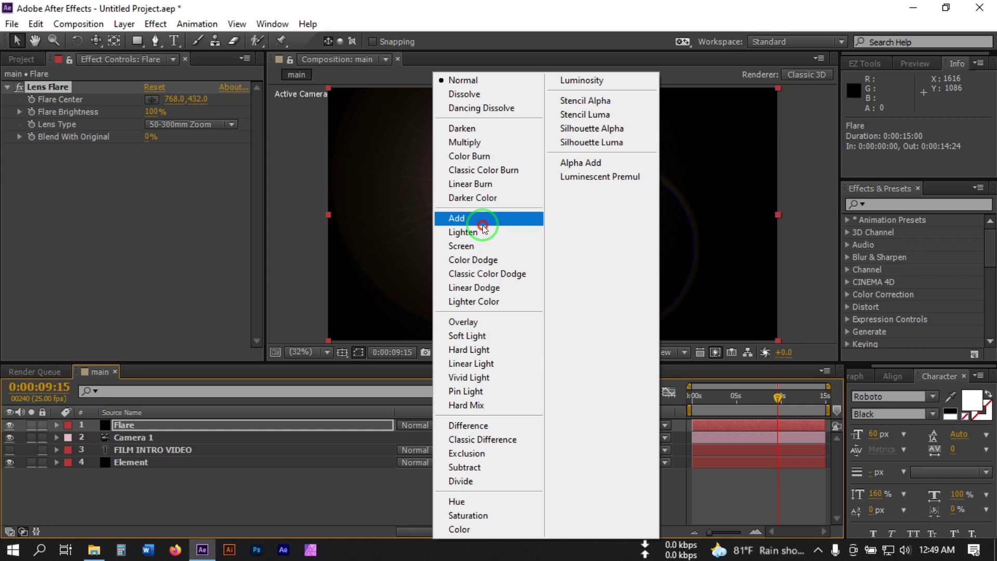
pyautogui.click(478, 218)
pyautogui.click(182, 124)
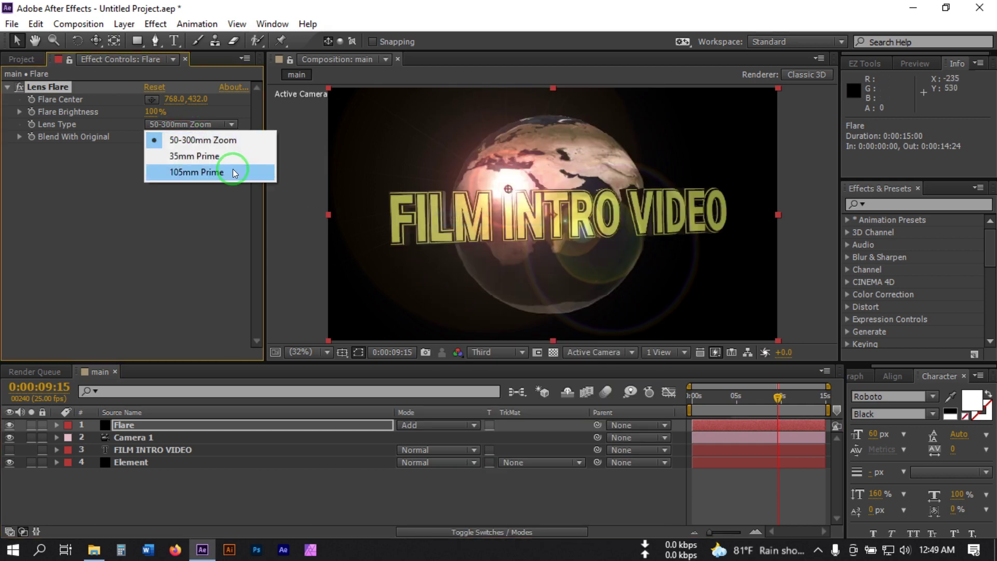
pyautogui.click(205, 173)
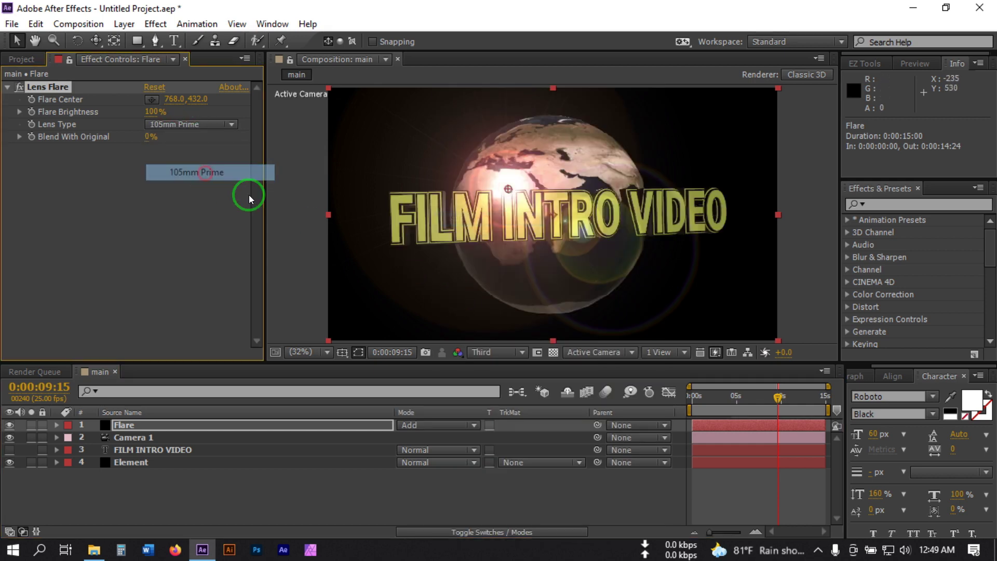
# Place the Flare Center at about -149.7, -48.7, beyond the frame's upper-left corner, and keyframe it at 0:00:00:00.
pyautogui.moveTo(508, 188); pyautogui.dragTo(322, 126)
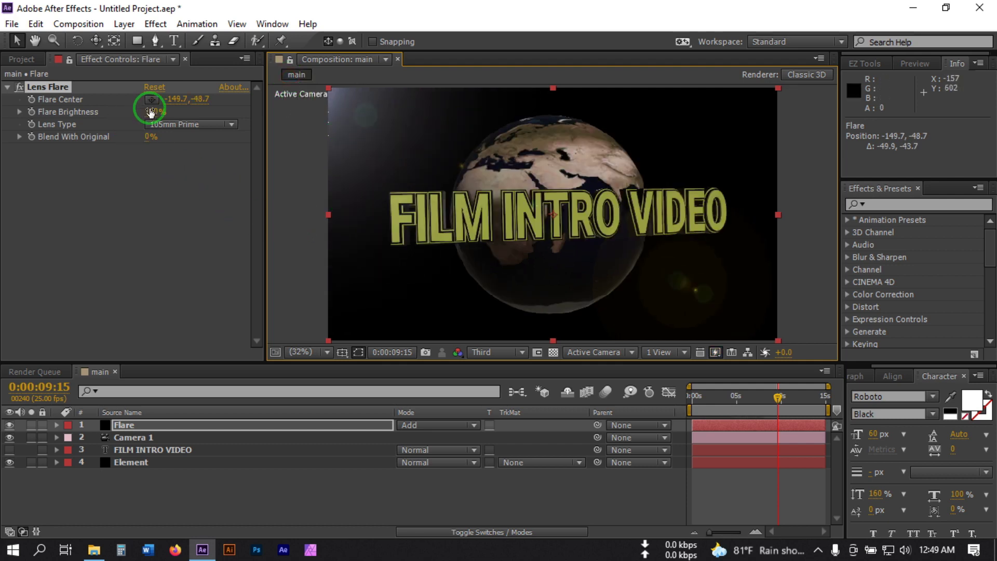
pyautogui.click(32, 100)
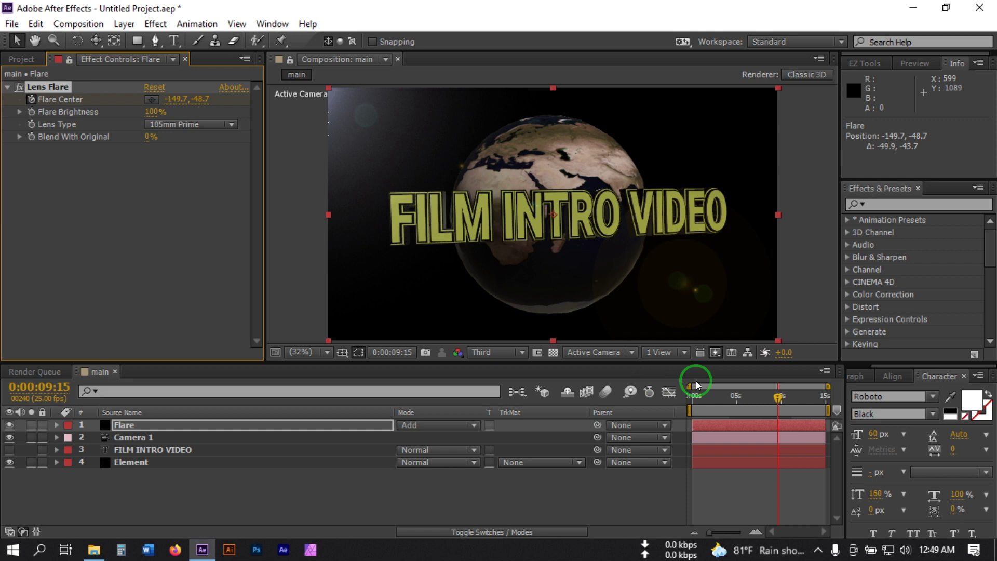
pyautogui.press('u')
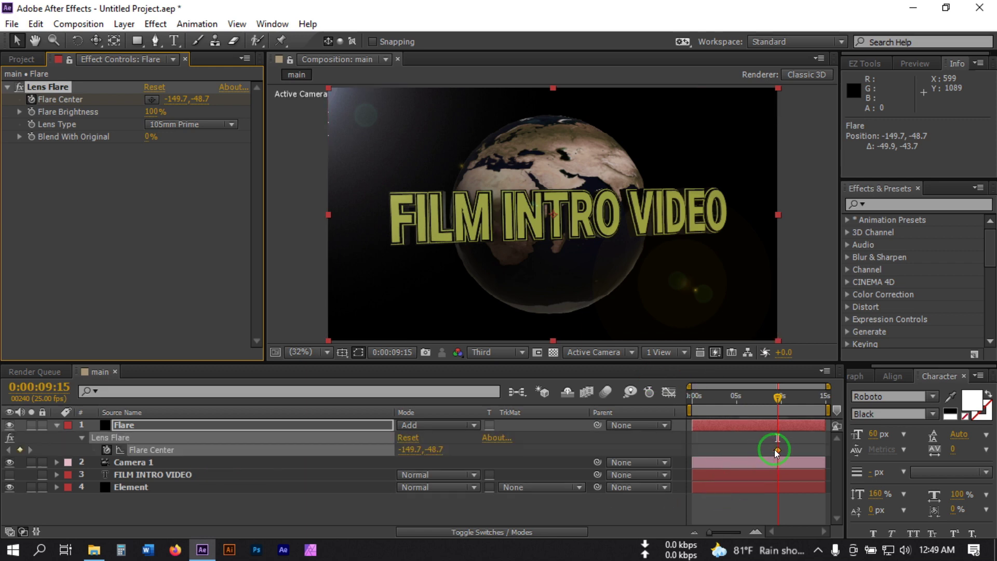
pyautogui.moveTo(776, 450); pyautogui.dragTo(745, 453)
pyautogui.click(695, 453)
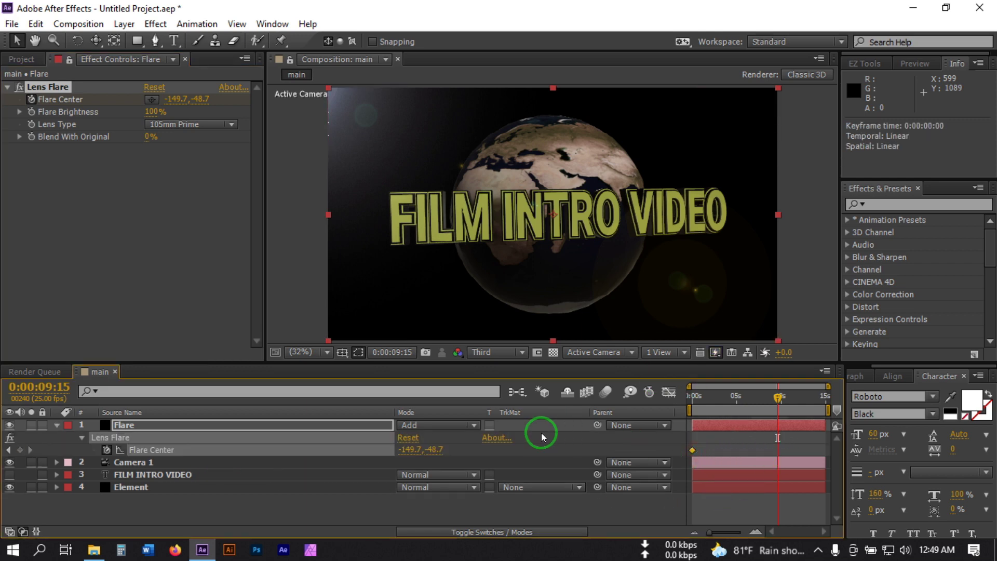
# Keyframe the Flare Center at about -149.7, 587.3 at 0:00:09:15, moving the flare straight down beside the frame.
pyautogui.scroll(-2, 420, 143)
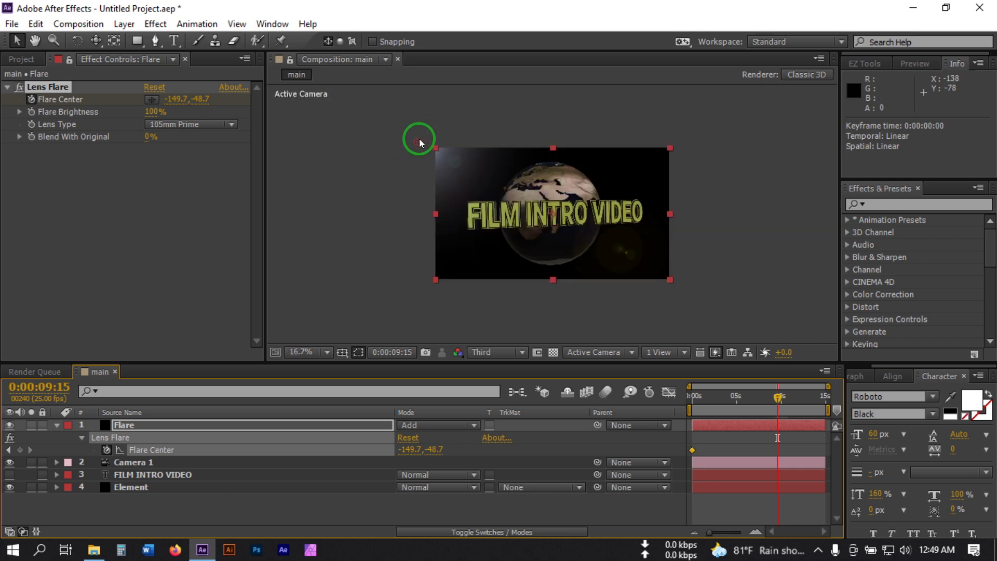
pyautogui.moveTo(415, 148); pyautogui.dragTo(414, 224)
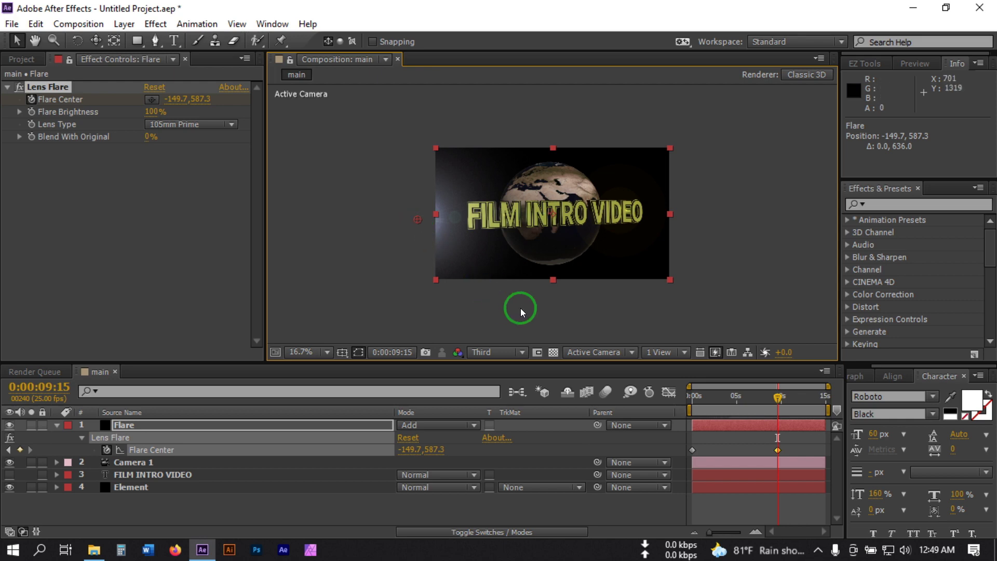
pyautogui.click(56, 426)
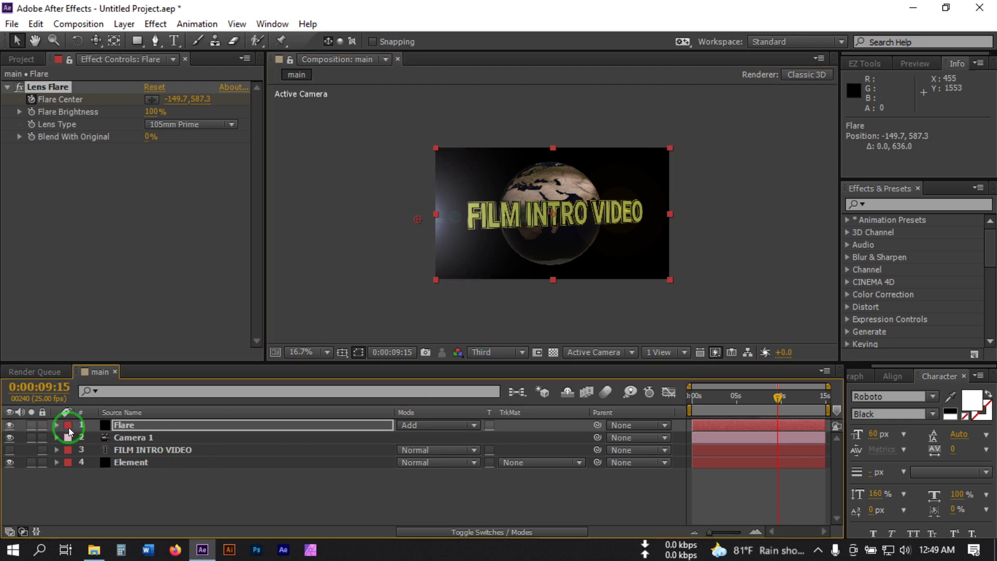
pyautogui.click(309, 357)
pyautogui.click(335, 105)
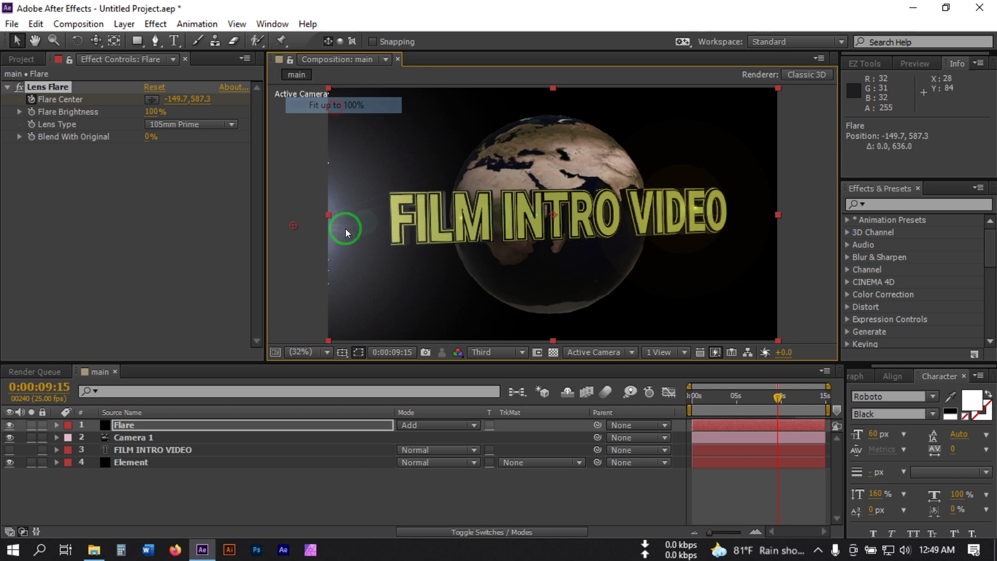
# Apply the Tint effect to the Flare layer and map white to light blue A1C0FF.
pyautogui.click(124, 425)
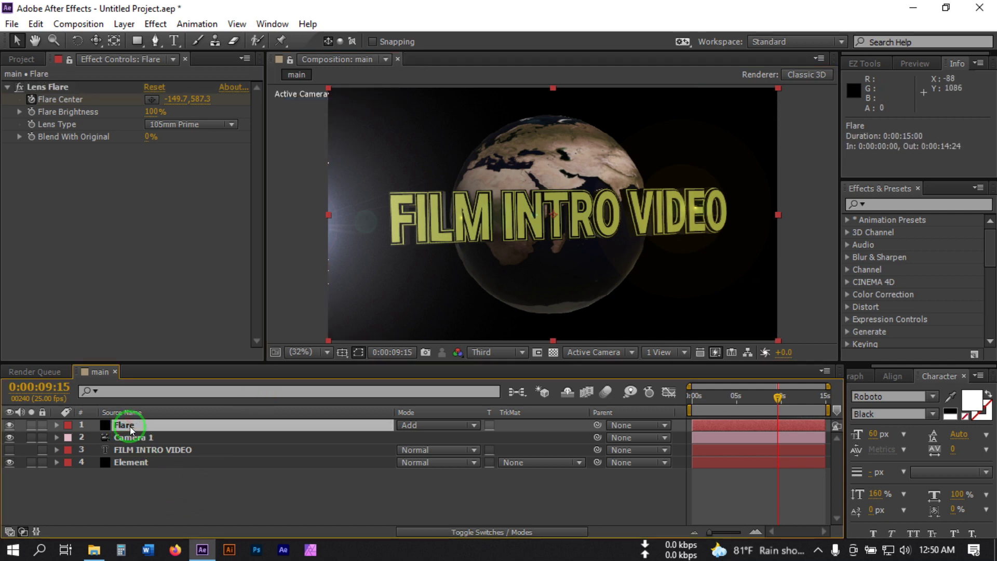
pyautogui.hotkey('ctrl', 'space')
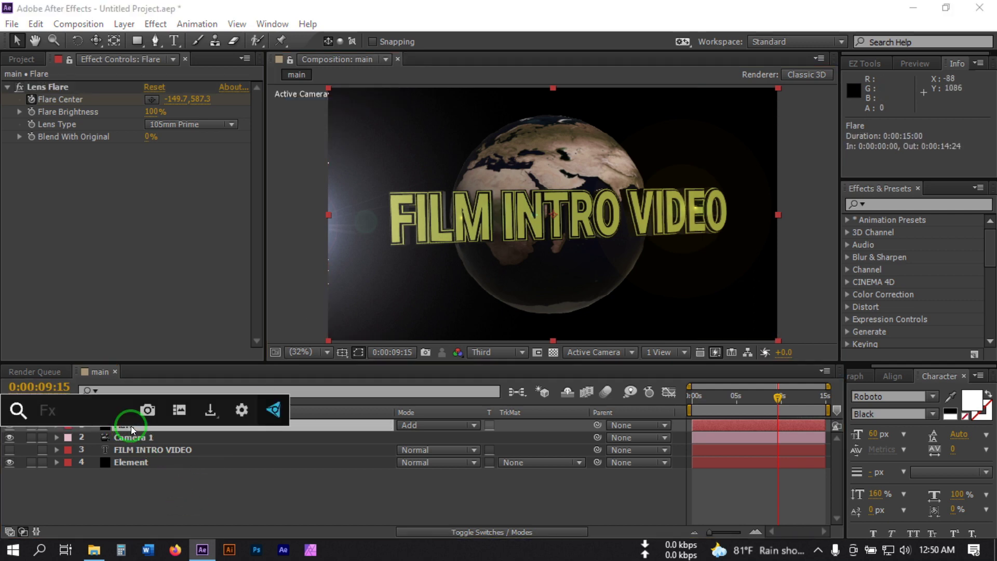
pyautogui.write('ti')
pyautogui.click(87, 399)
pyautogui.click(150, 174)
pyautogui.click(771, 434)
pyautogui.moveTo(645, 382); pyautogui.dragTo(635, 348)
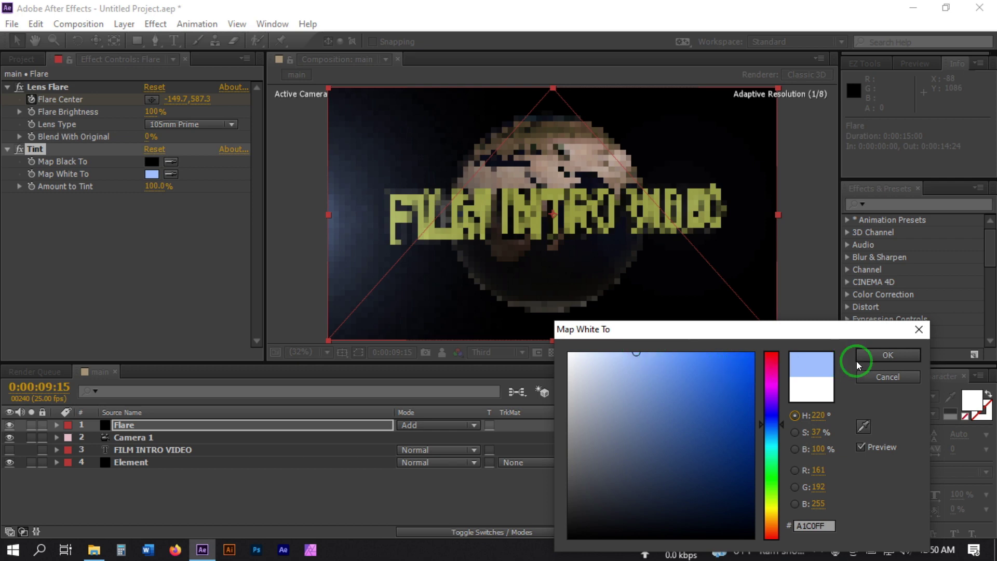
pyautogui.click(887, 355)
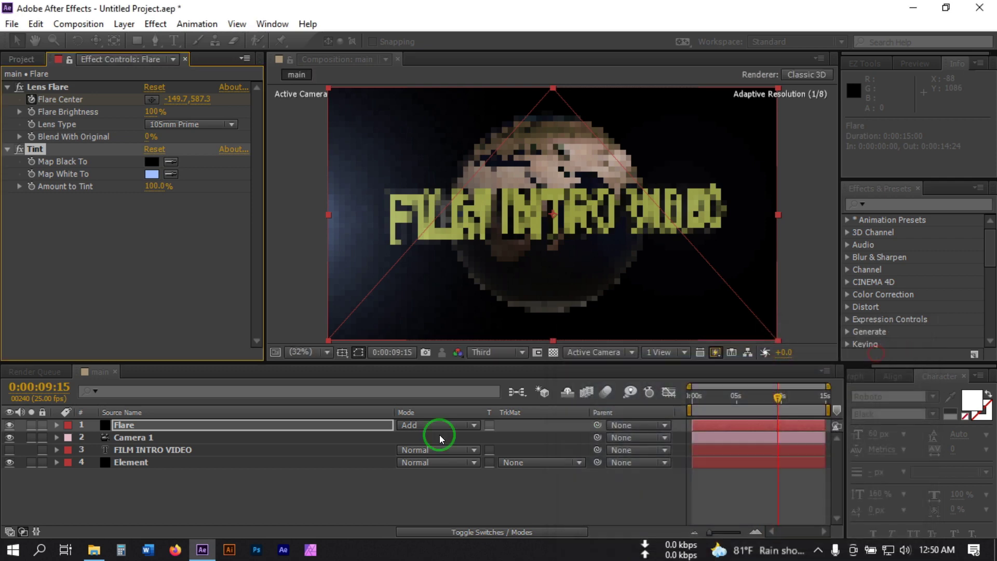
pyautogui.click(215, 508)
# Add Blue_Haze.jpg above all layers in the main composition and set its blending mode to Add.
pyautogui.click(21, 62)
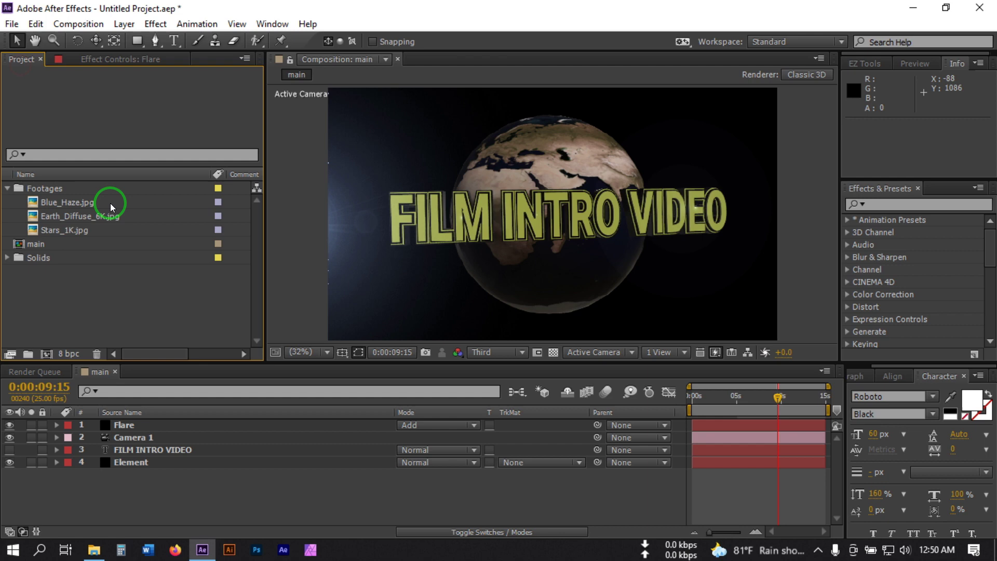
pyautogui.click(54, 258)
pyautogui.click(57, 205)
pyautogui.moveTo(57, 205); pyautogui.dragTo(130, 424)
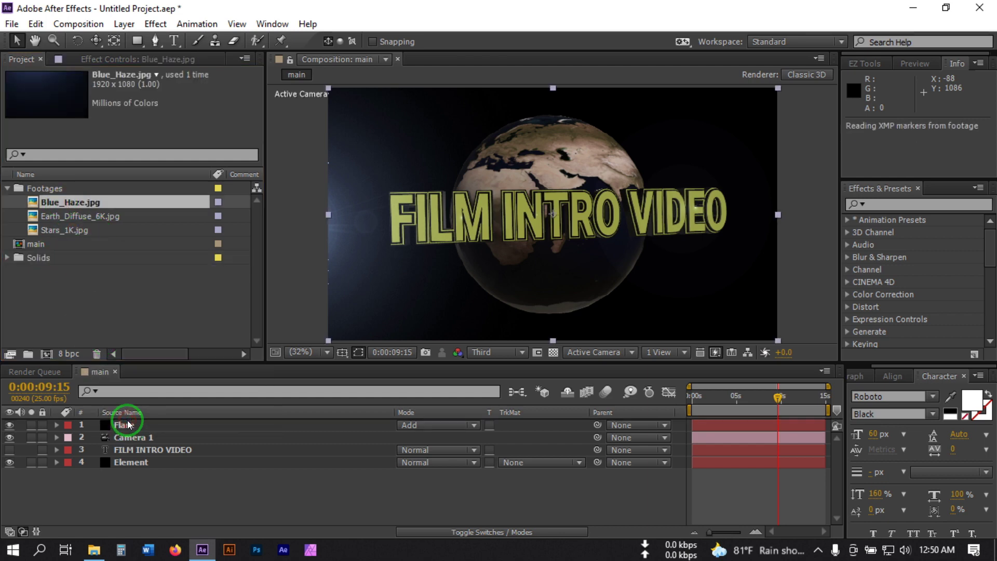
pyautogui.click(435, 424)
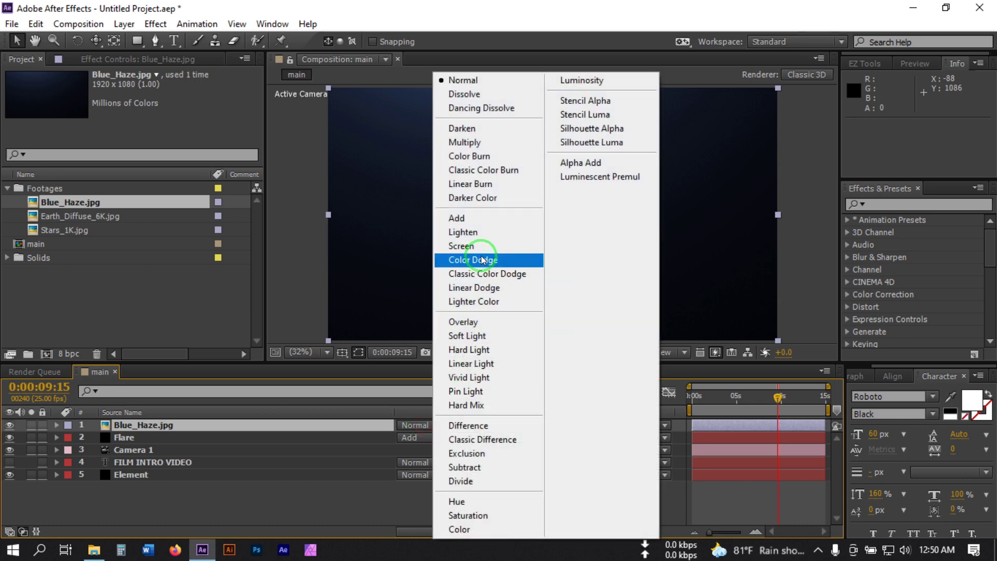
pyautogui.click(407, 216)
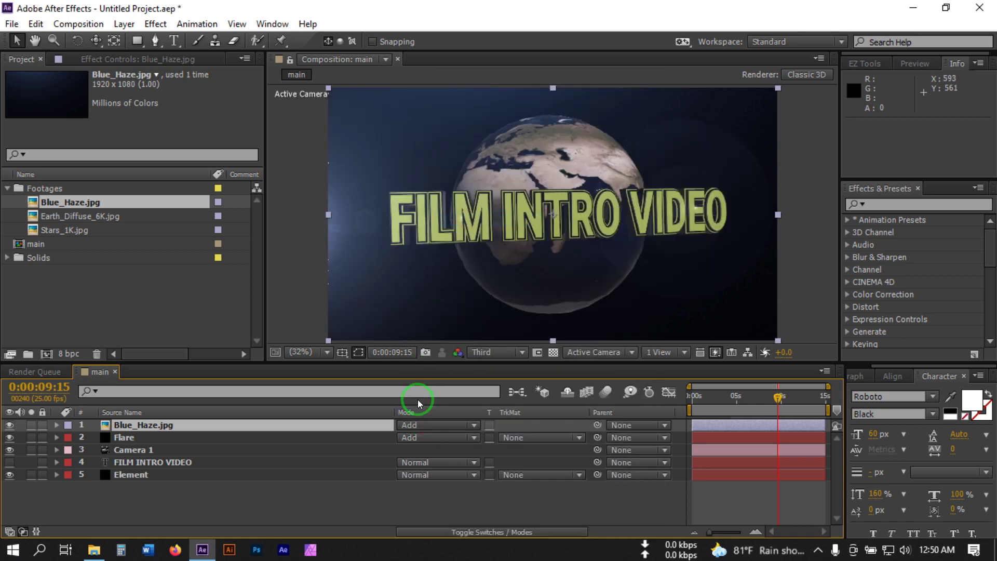
# Add Stars_1K.jpg beneath all layers, enlarge it beyond the frame, and shift it downward.
pyautogui.click(66, 232)
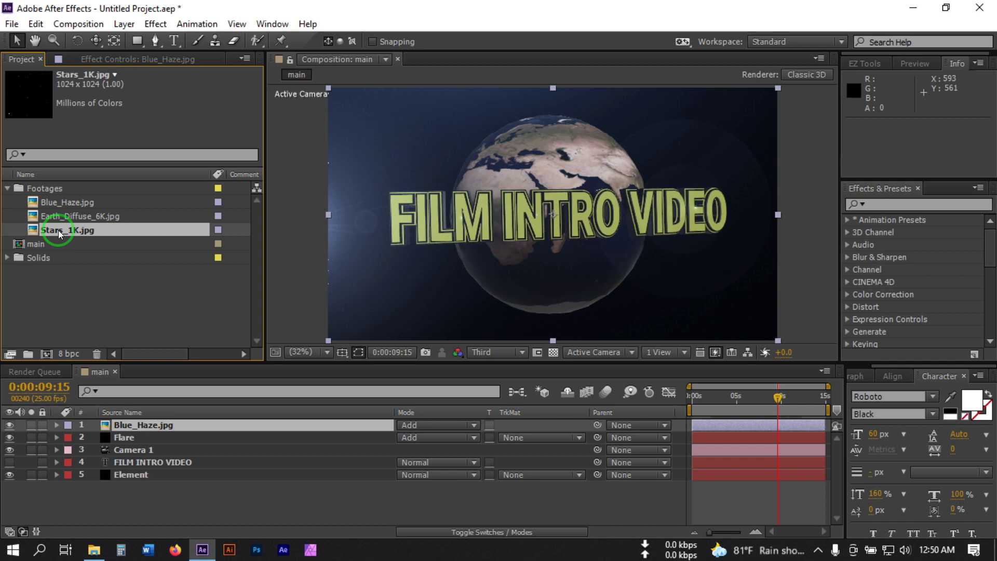
pyautogui.moveTo(58, 229); pyautogui.dragTo(185, 516)
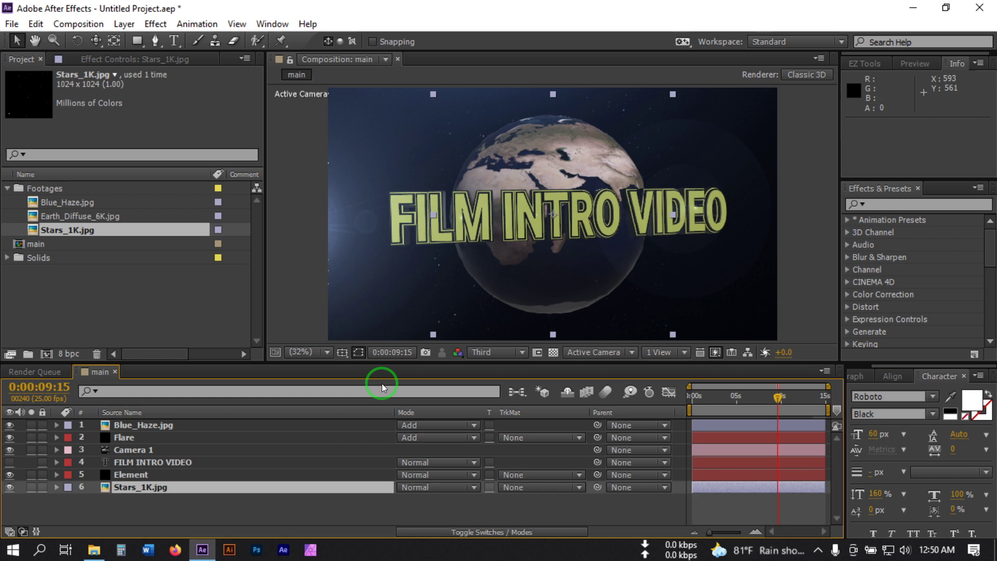
pyautogui.scroll(-2, 514, 264)
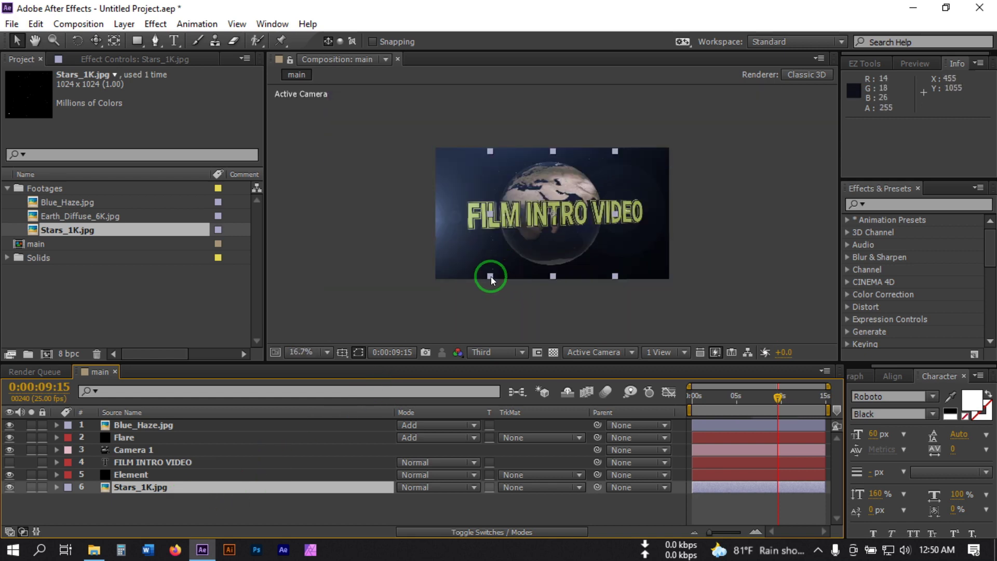
pyautogui.moveTo(490, 275); pyautogui.dragTo(375, 354)
pyautogui.moveTo(680, 257); pyautogui.dragTo(666, 316)
# Keyframe the Stars_1K.jpg layer's Position at 828.0, 990.0 and place that keyframe at 0:00:00:00.
pyautogui.click(139, 489)
pyautogui.press('p')
pyautogui.click(94, 500)
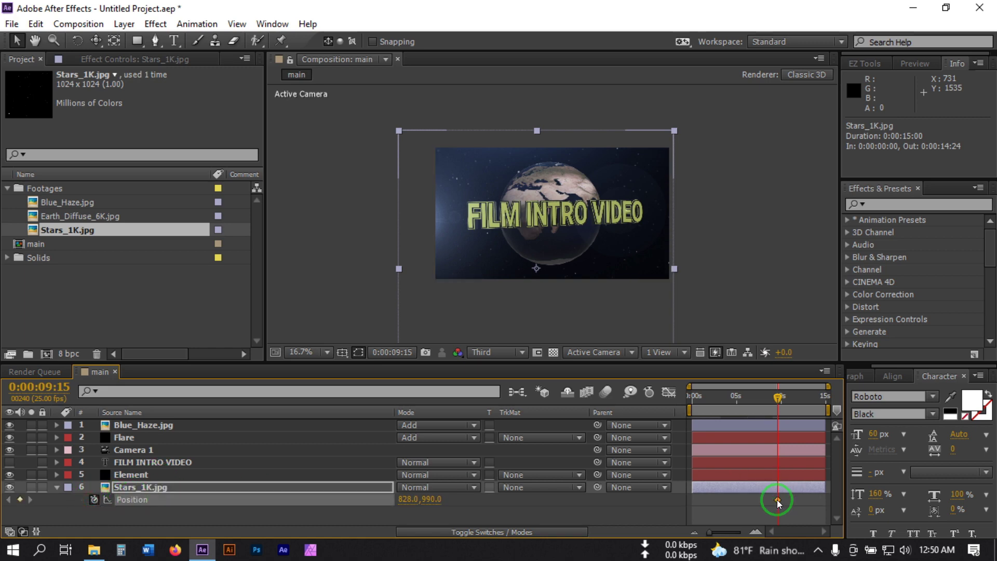
pyautogui.moveTo(777, 500); pyautogui.dragTo(716, 506)
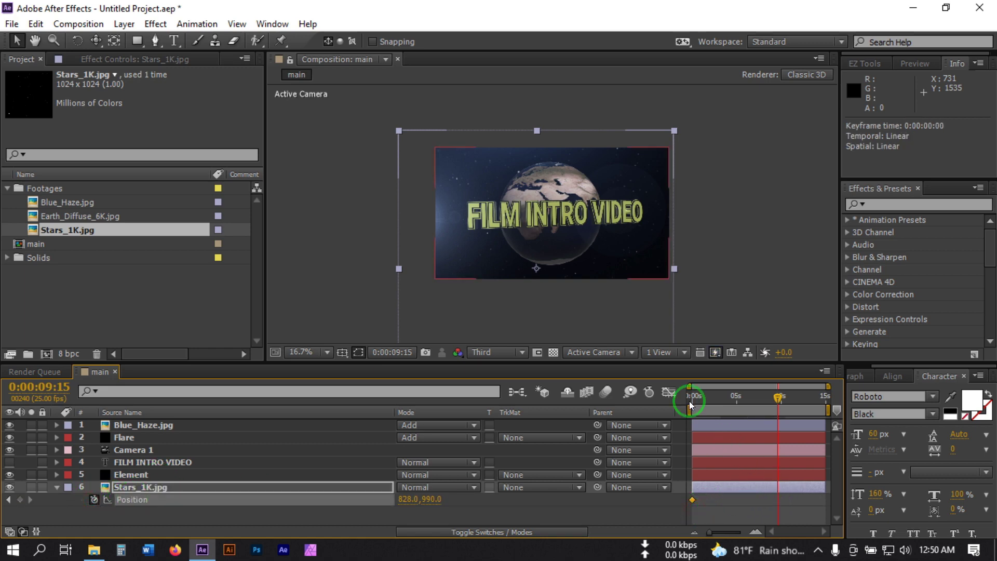
# Move the stars image up and slightly right at 0:00:09:15 to keyframe its drift, and preview the motion.
pyautogui.moveTo(626, 221); pyautogui.dragTo(645, 211)
pyautogui.click(739, 222)
pyautogui.moveTo(768, 400); pyautogui.dragTo(743, 406)
pyautogui.click(758, 398)
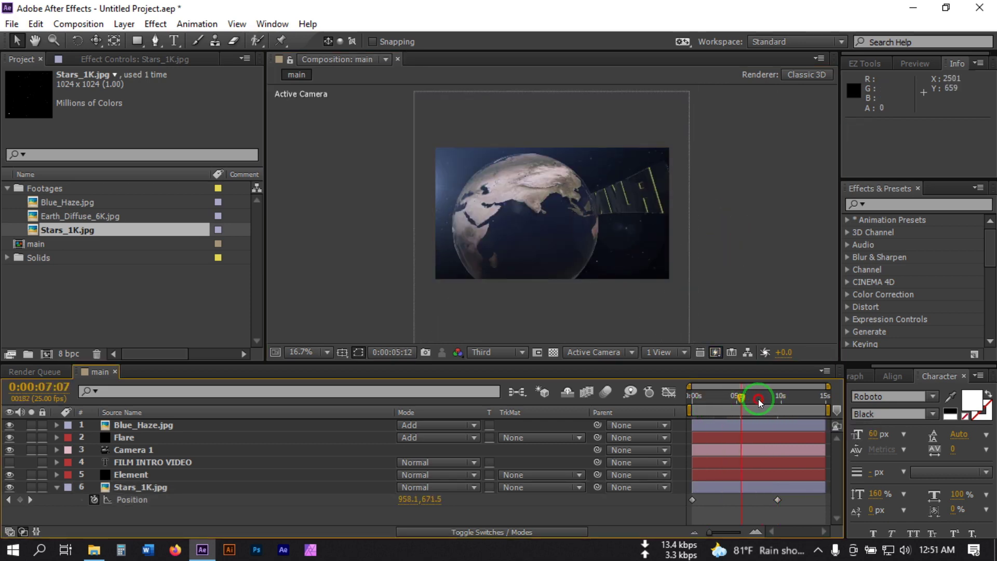
pyautogui.click(326, 352)
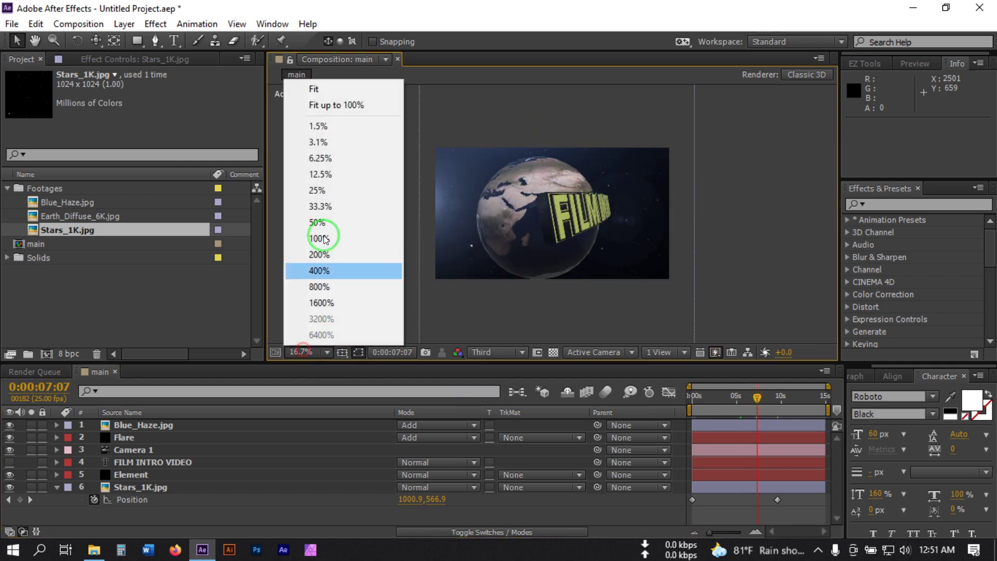
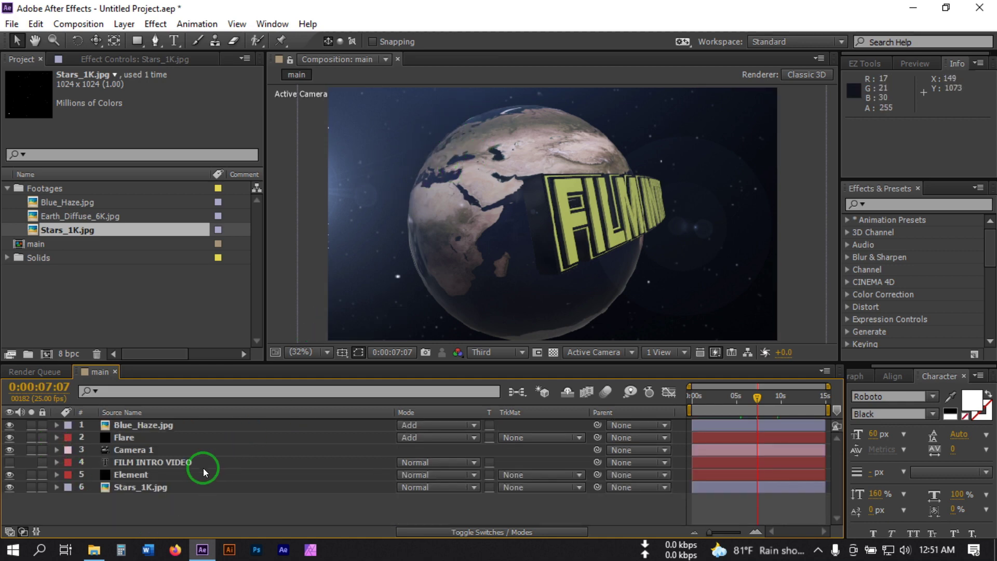
# Duplicate the Element layer and disable Group 2 in the lower copy's Element effect.
pyautogui.click(132, 476)
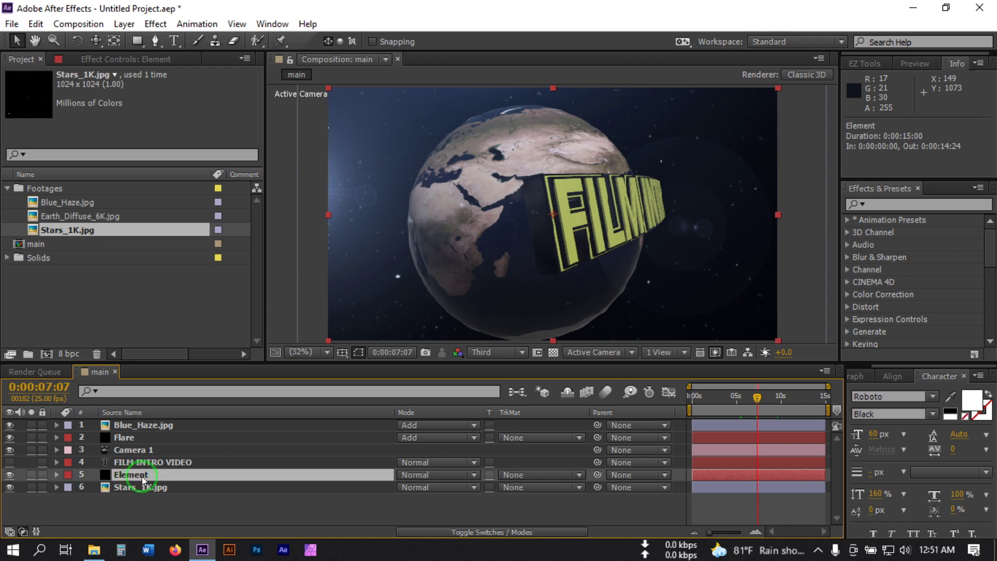
pyautogui.hotkey('ctrl', 'd')
pyautogui.click(128, 489)
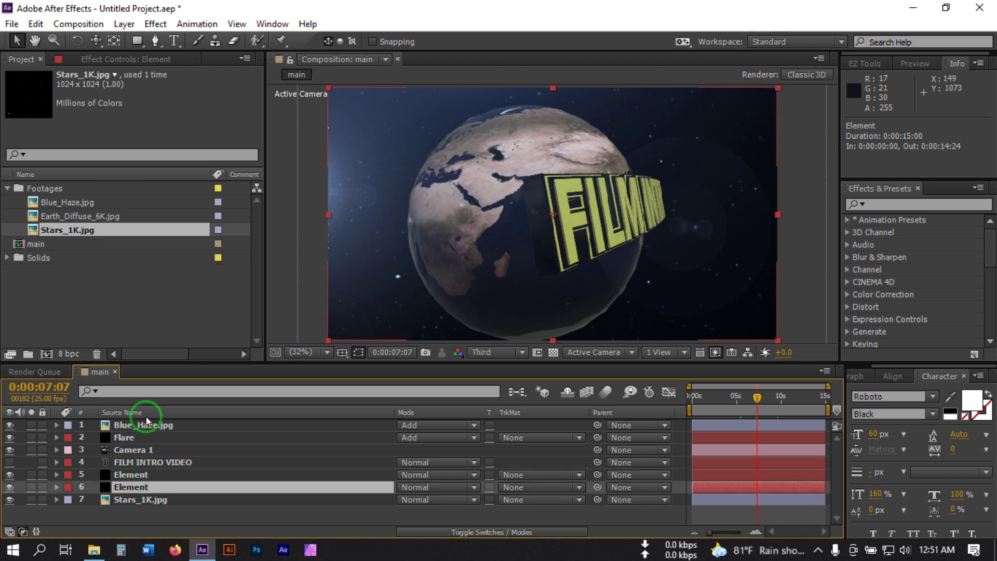
pyautogui.click(107, 57)
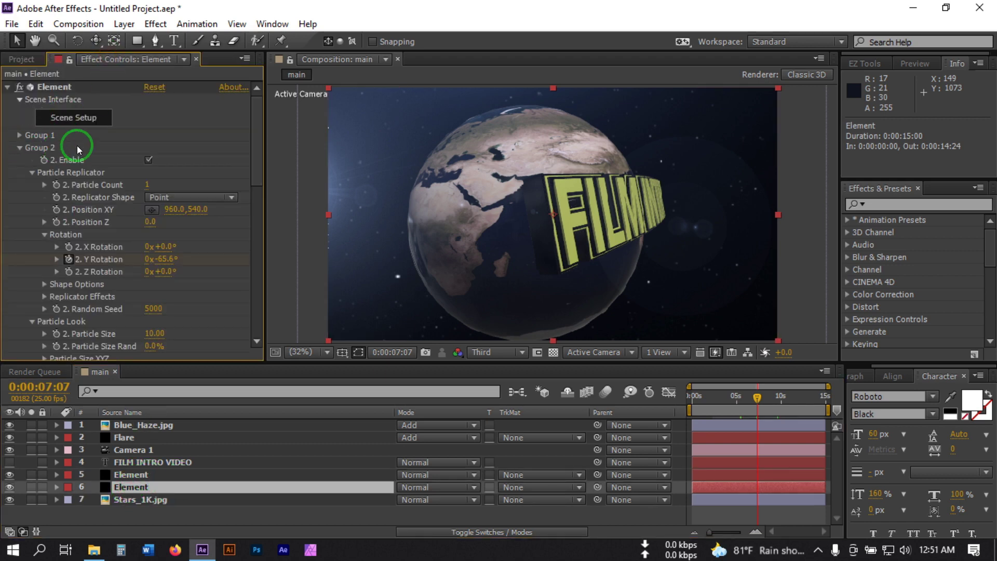
pyautogui.click(148, 163)
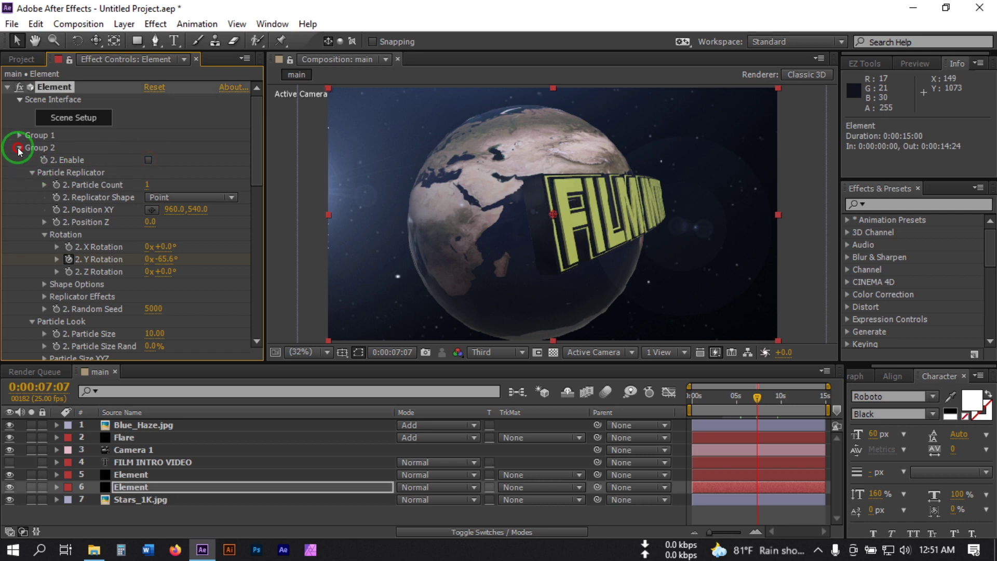
pyautogui.click(20, 148)
# Rename the lower Element layer as Glow.
pyautogui.click(130, 488)
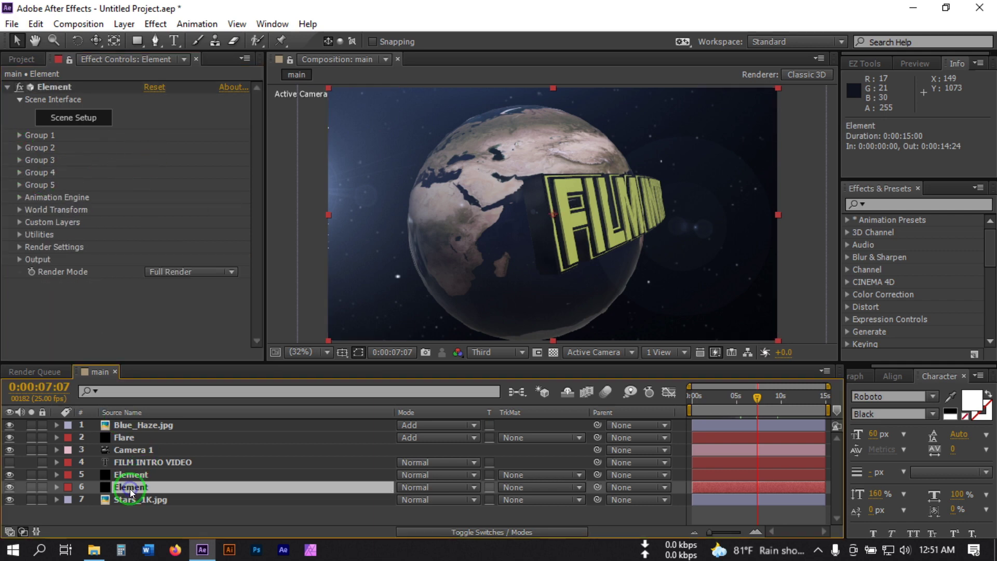
pyautogui.rightClick(130, 488)
pyautogui.click(318, 44)
pyautogui.write('Glow')
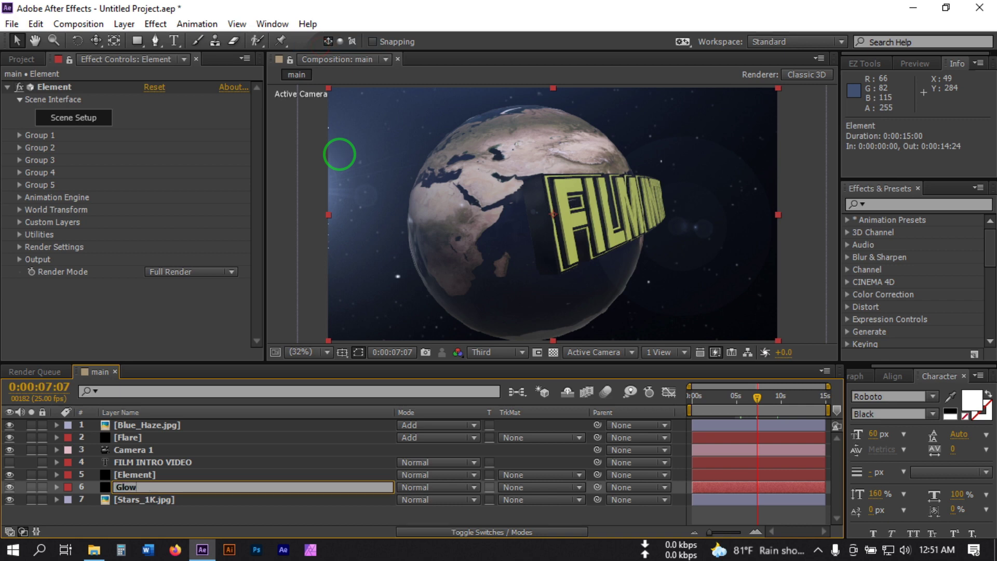
pyautogui.click(140, 515)
# Find the Glow effect and apply it to the Glow layer.
pyautogui.click(124, 489)
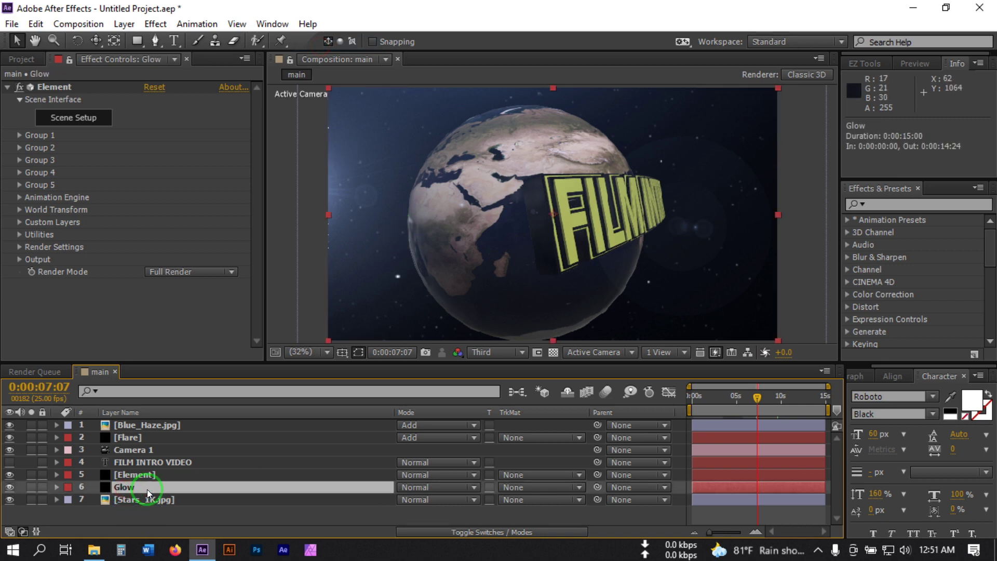
pyautogui.hotkey('ctrl', 'space')
pyautogui.write('glo')
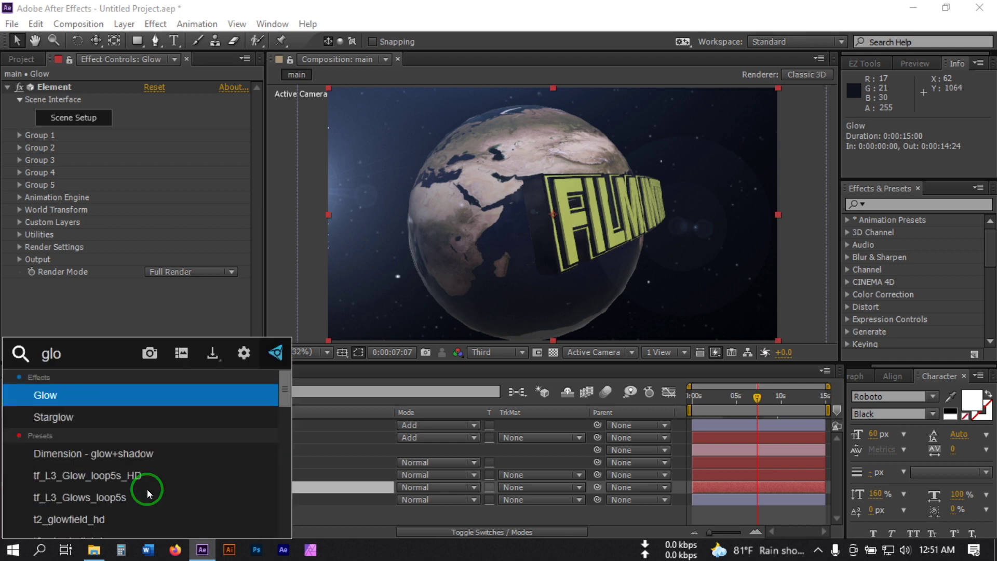
pyautogui.click(69, 400)
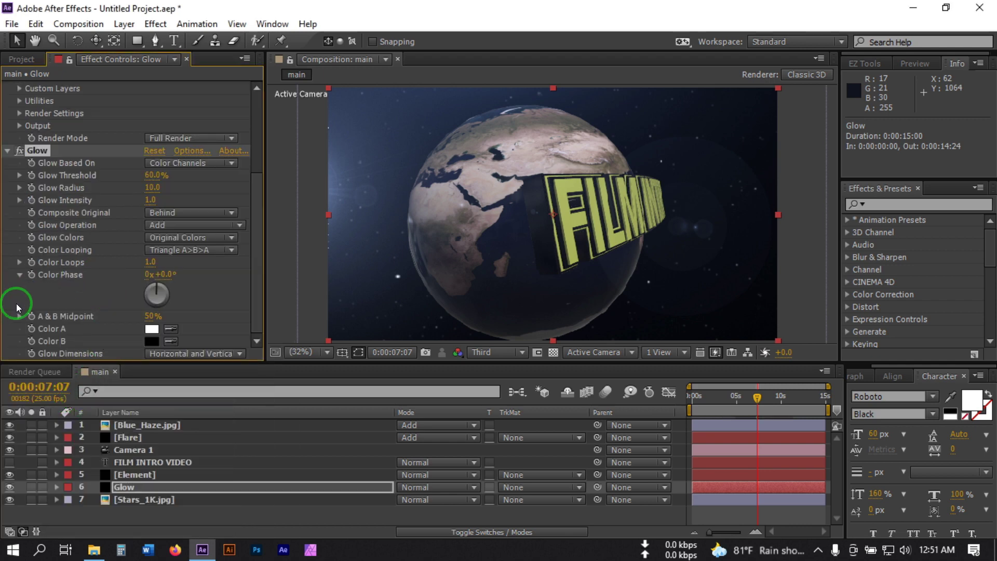
# Set the Glow effect's Color A to blue 5C96FF.
pyautogui.click(152, 330)
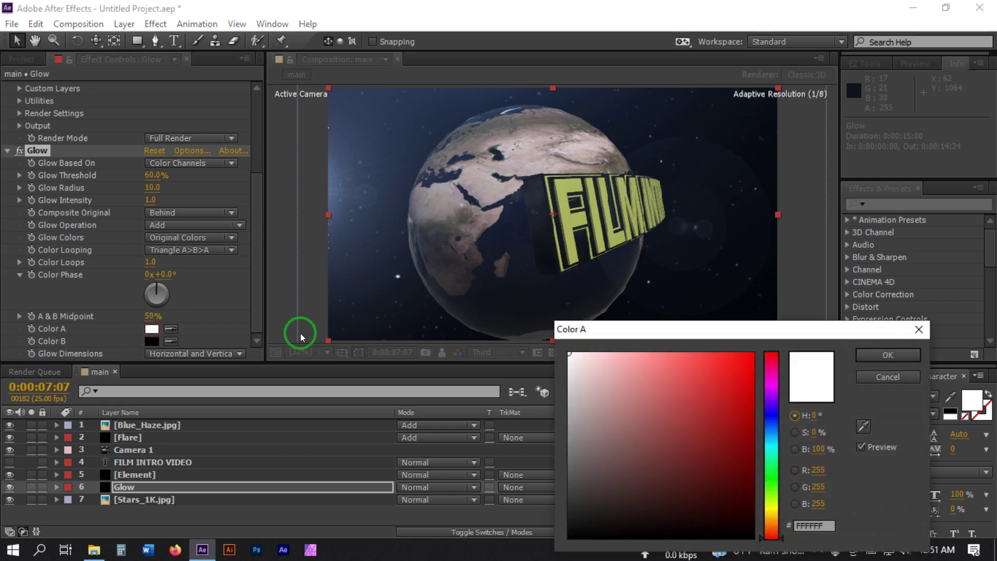
pyautogui.click(772, 424)
pyautogui.moveTo(687, 353); pyautogui.dragTo(685, 342)
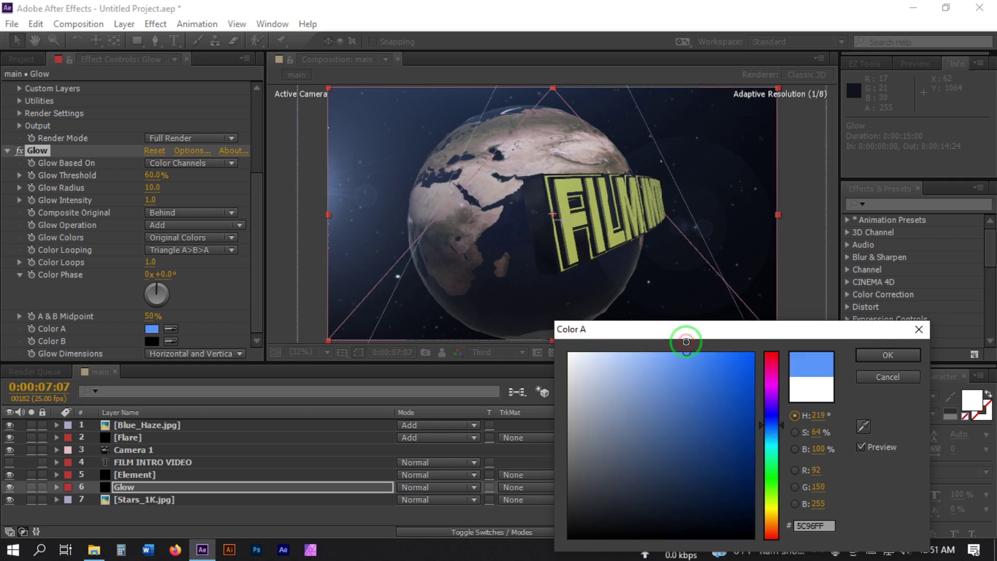
pyautogui.click(876, 357)
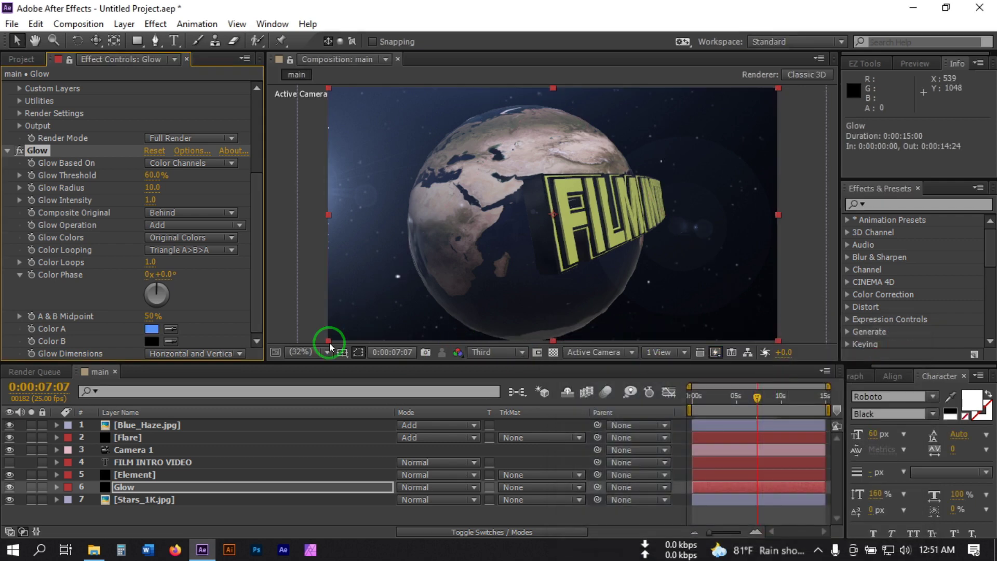
# Set the Glow effect's threshold to 90% and its radius to 123.
pyautogui.click(152, 177)
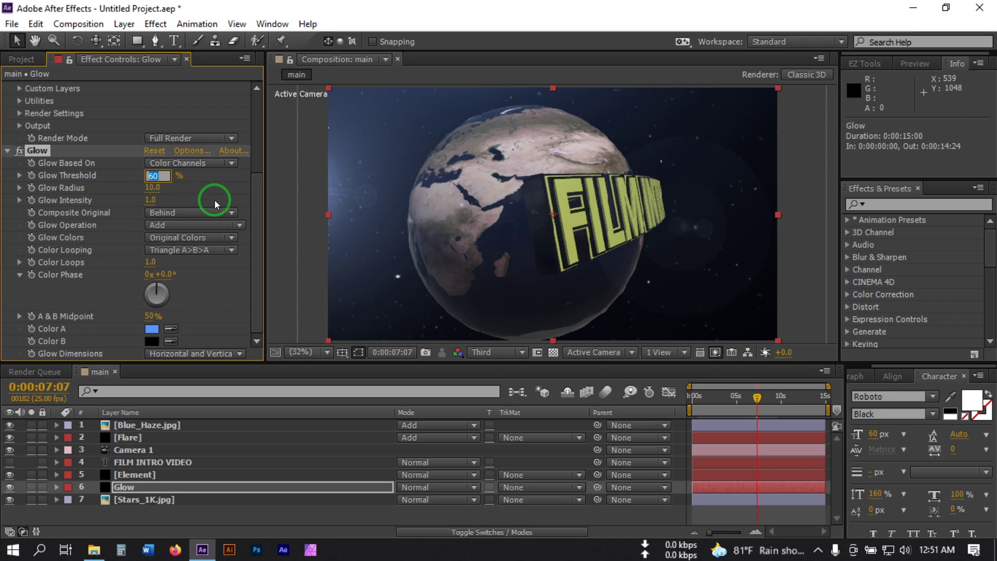
pyautogui.write('90')
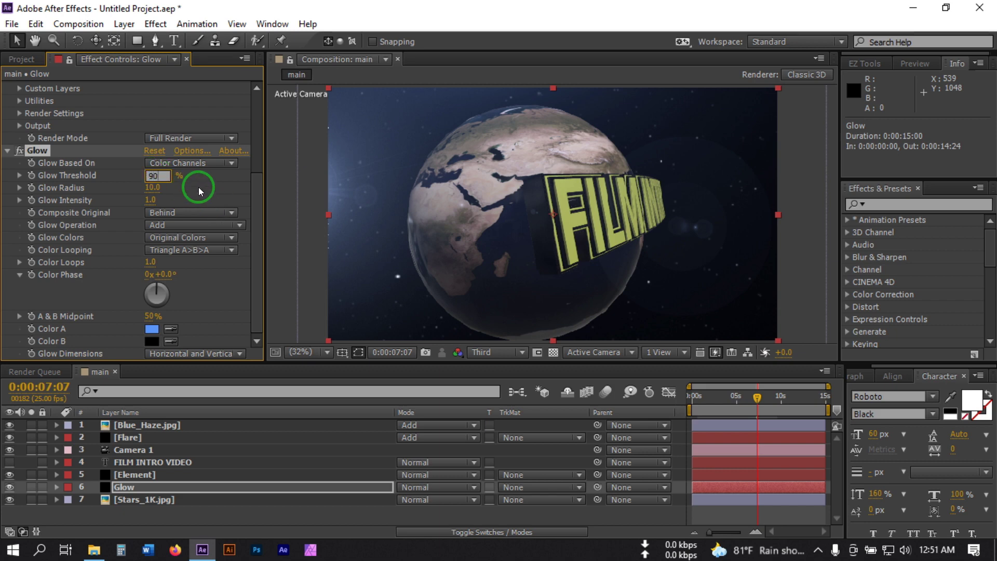
pyautogui.press('Return')
pyautogui.click(153, 188)
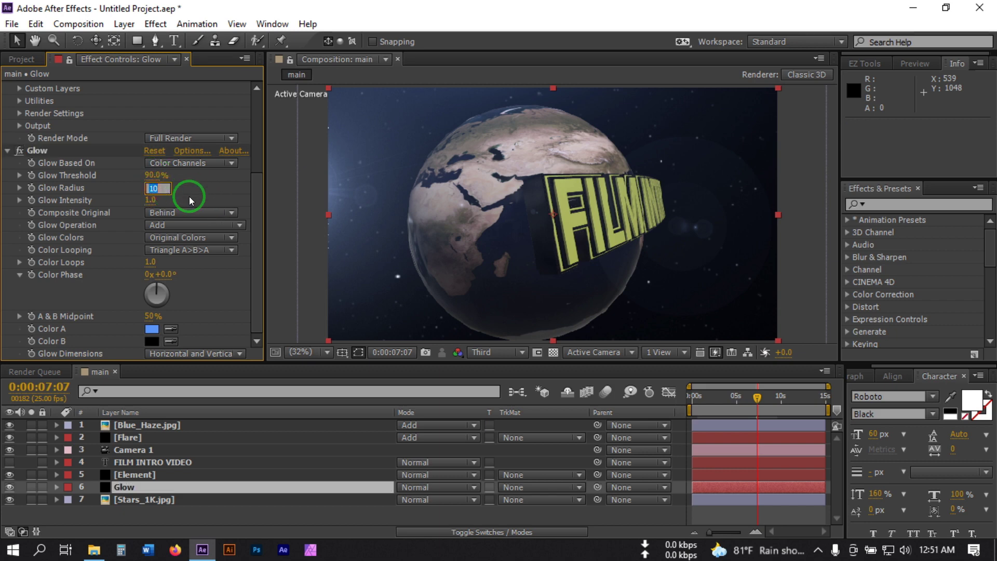
pyautogui.write('12')
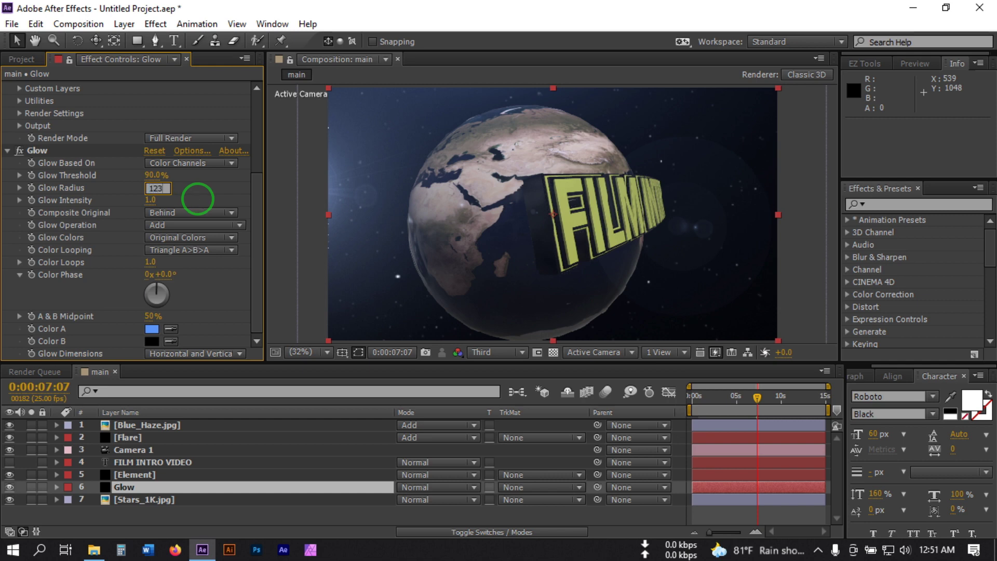
pyautogui.write('3')
pyautogui.press('Return')
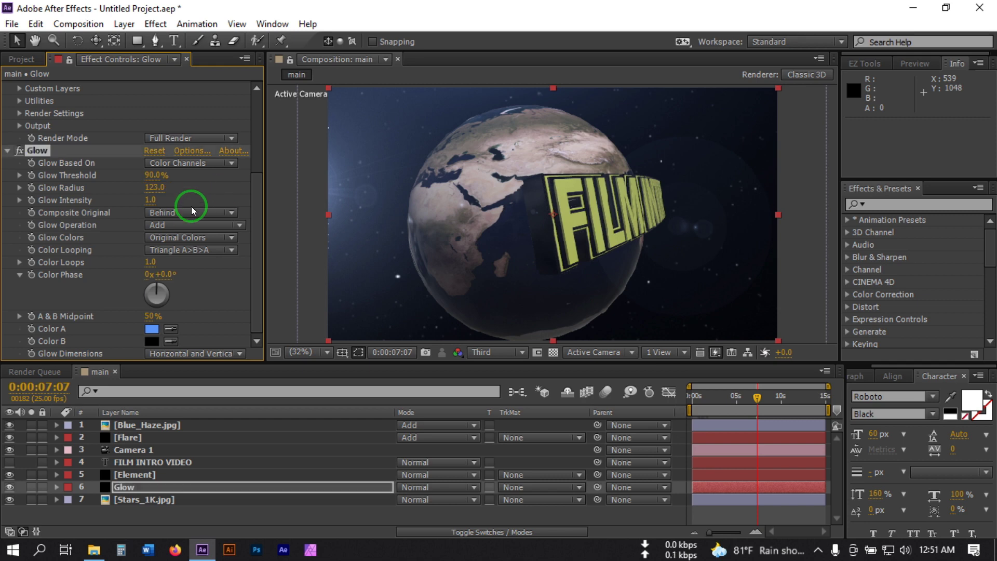
# Base the Glow effect on Alpha Channel, switch its glow colors to A & B Colors and set the intensity to 0.9.
pyautogui.click(183, 163)
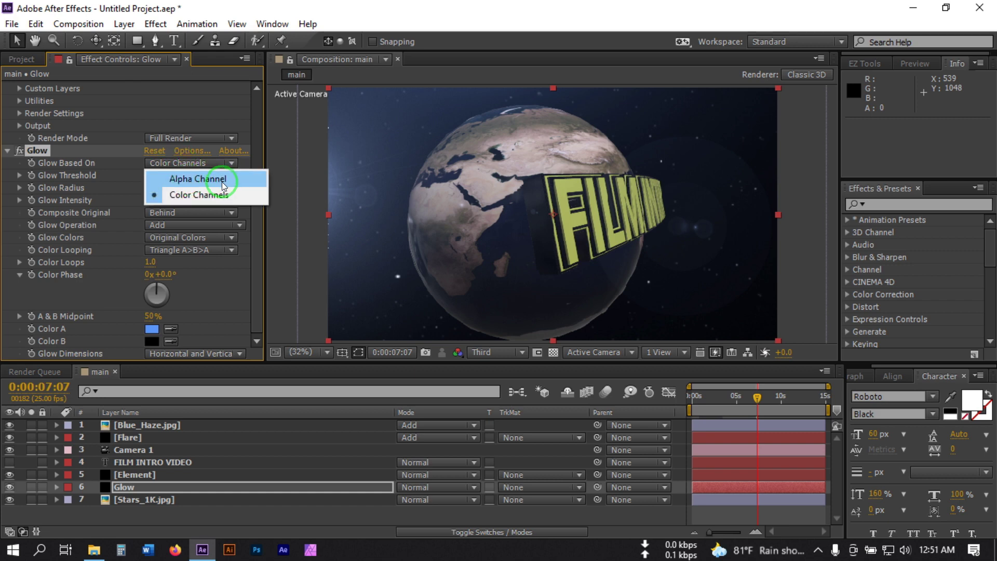
pyautogui.click(207, 181)
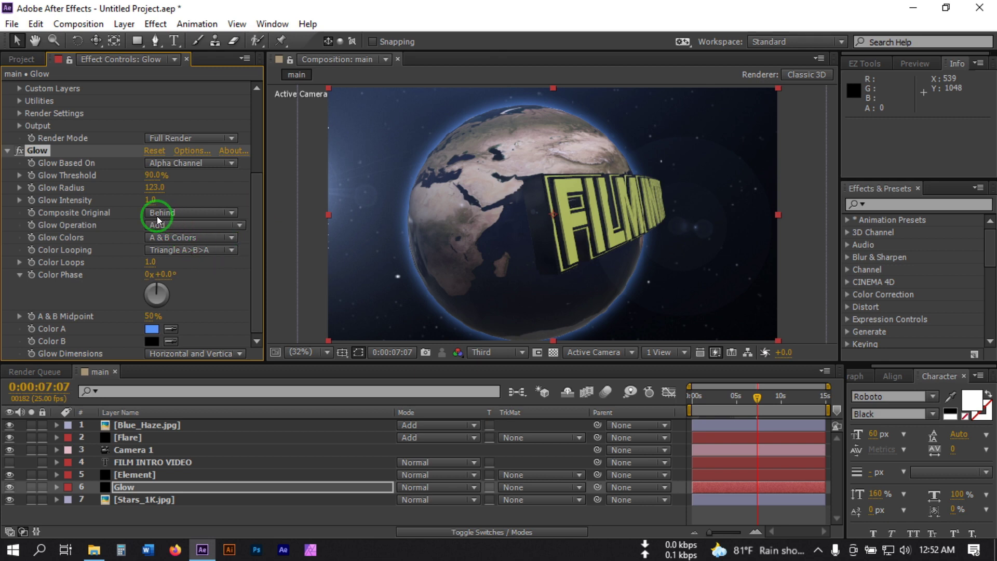
pyautogui.click(148, 199)
pyautogui.write('09')
pyautogui.press('Return')
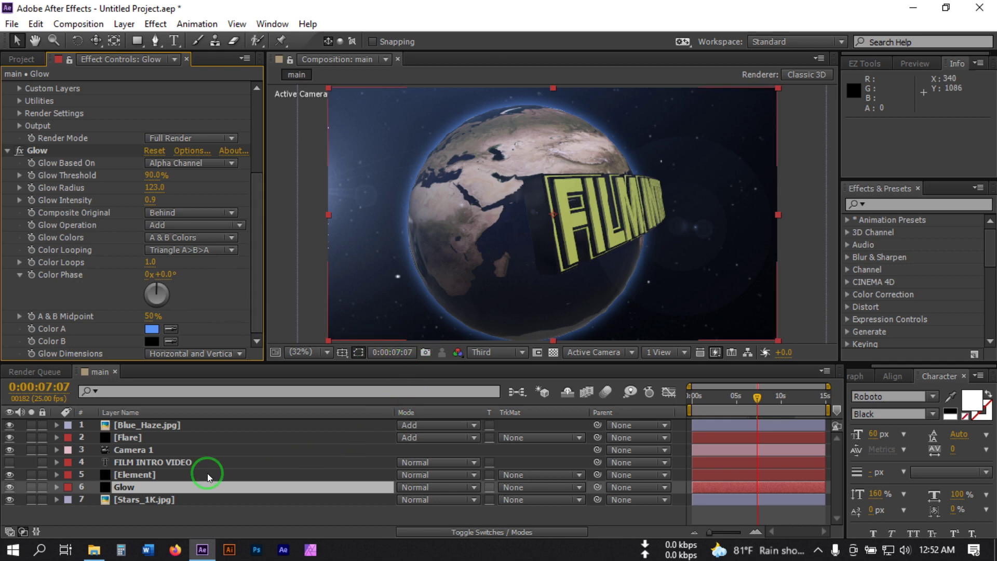
# Change the Map White To color of the Flare layer's Tint effect to a slightly deeper light blue.
pyautogui.click(135, 438)
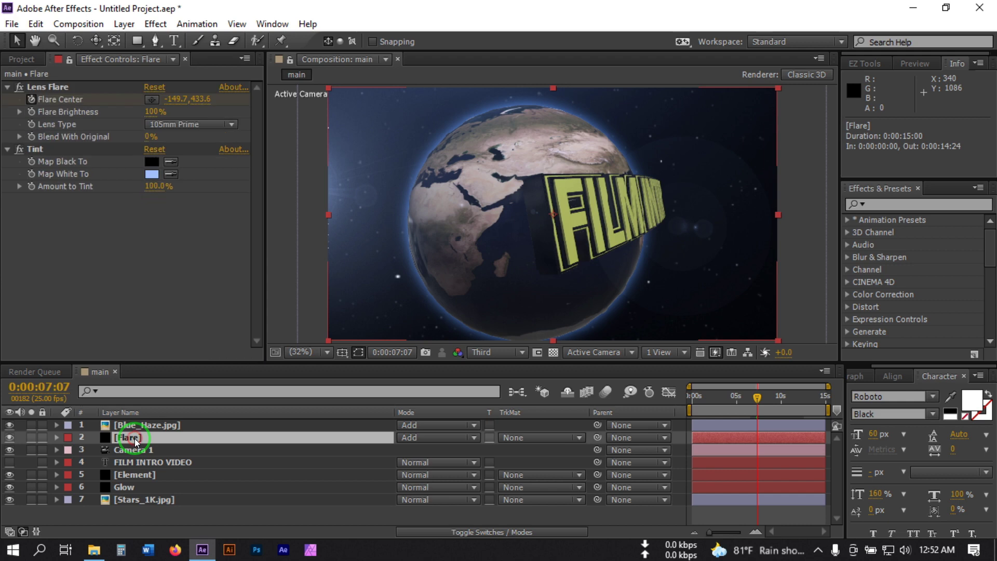
pyautogui.click(151, 174)
pyautogui.moveTo(646, 361)
pyautogui.mouseDown()
pyautogui.moveTo(642, 347)
pyautogui.moveTo(639, 355)
pyautogui.mouseUp()
pyautogui.click(869, 357)
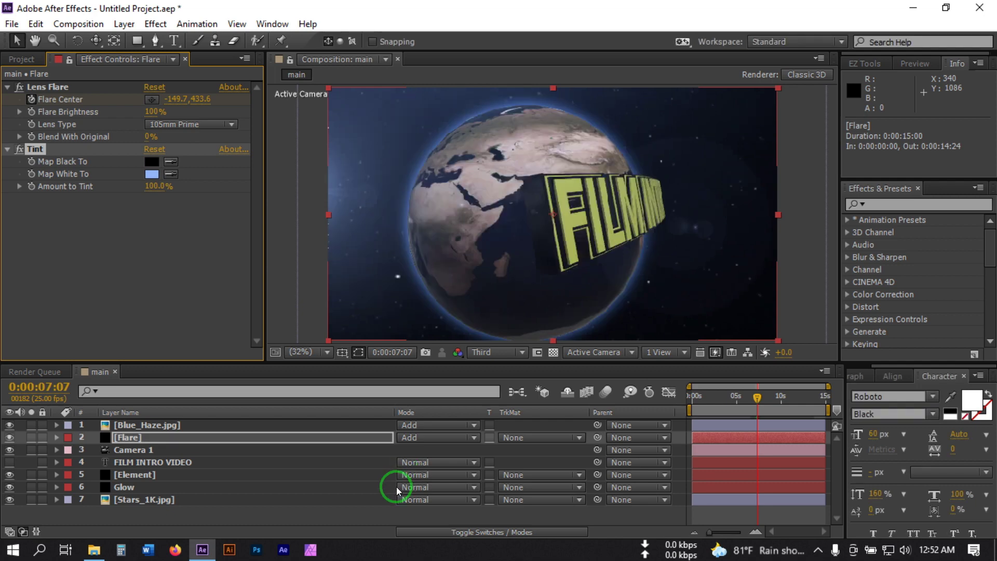
# Shorten the work area to end at 0:00:11:24 and preview the animation from the beginning.
pyautogui.press('Home')
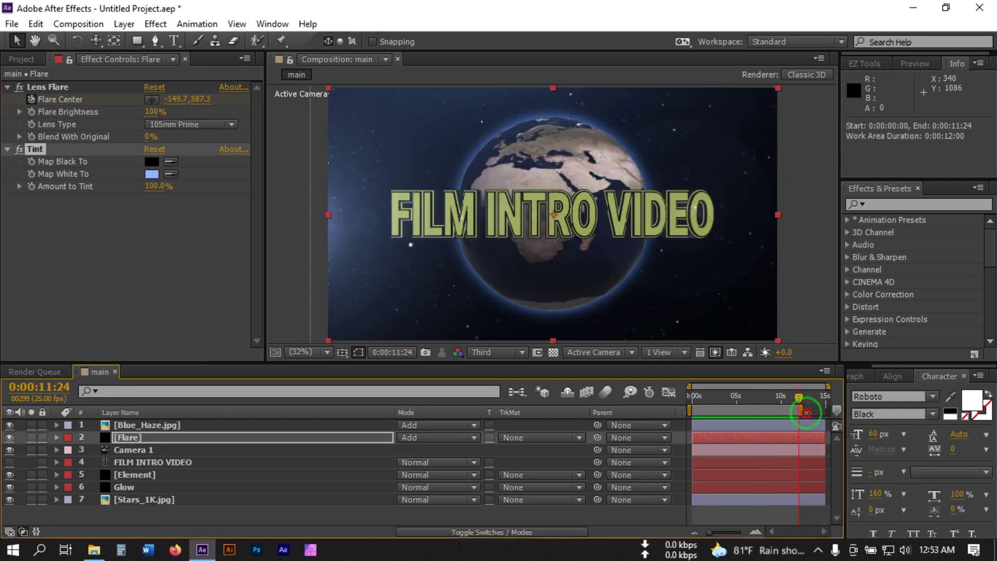
pyautogui.moveTo(827, 410); pyautogui.dragTo(800, 410)
pyautogui.press('KP_0')
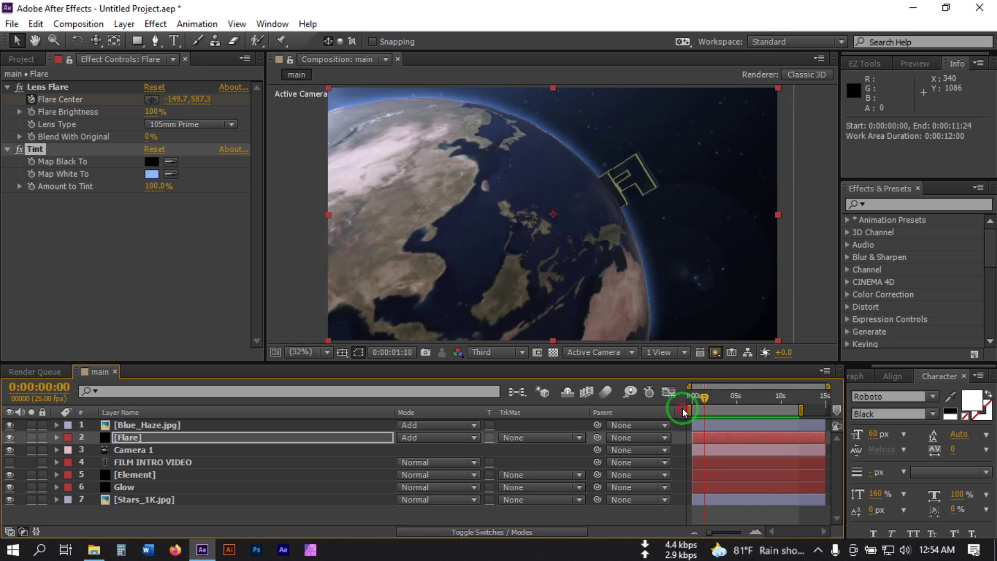
pyautogui.press('space')
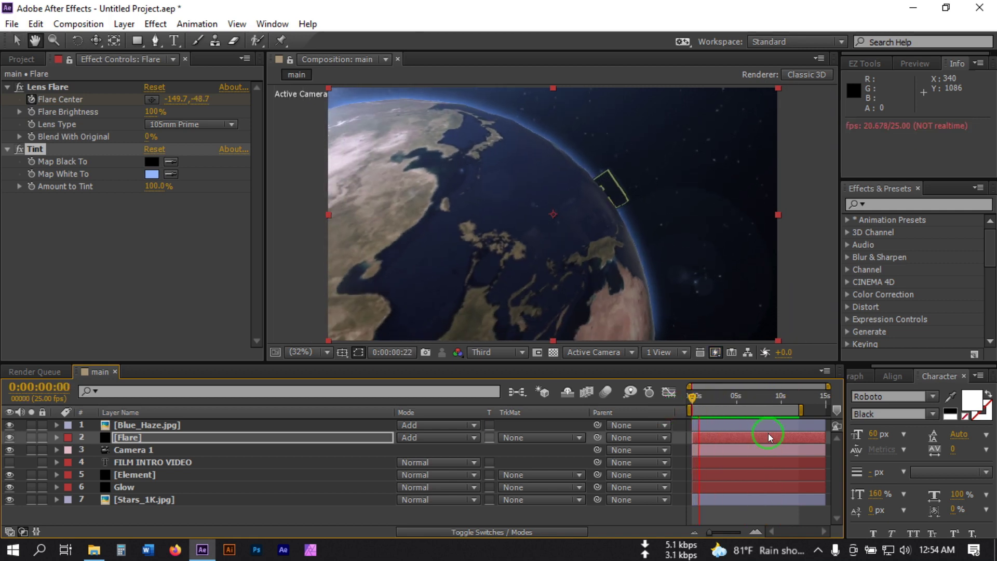